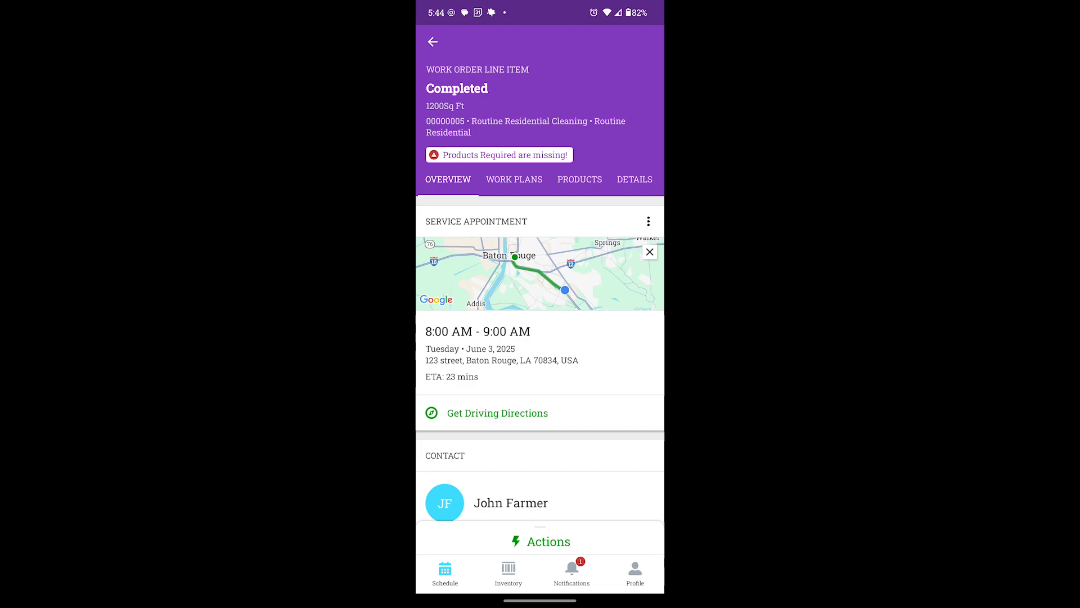
Open the Cases related list of the completed work order line item and check which actions it offers
drag(564, 179, 500, 179)
click(594, 179)
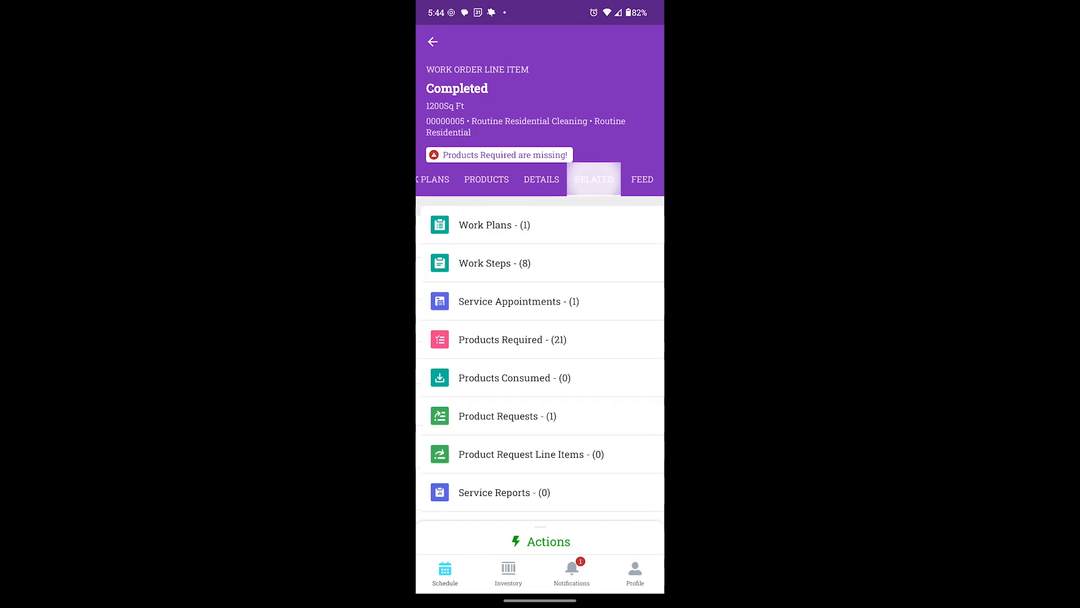
drag(622, 342, 622, 205)
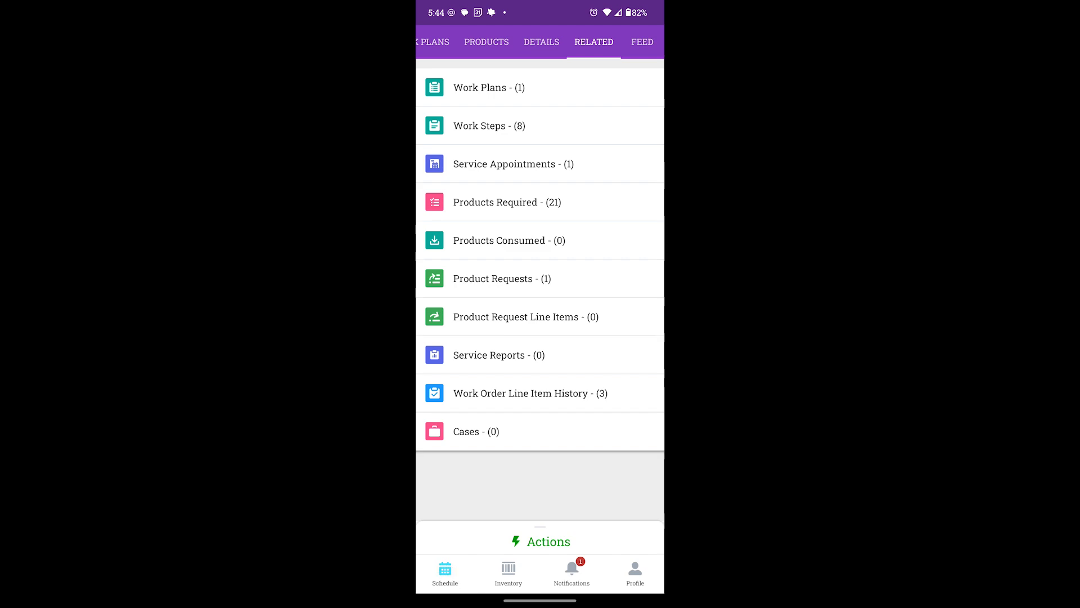
click(471, 434)
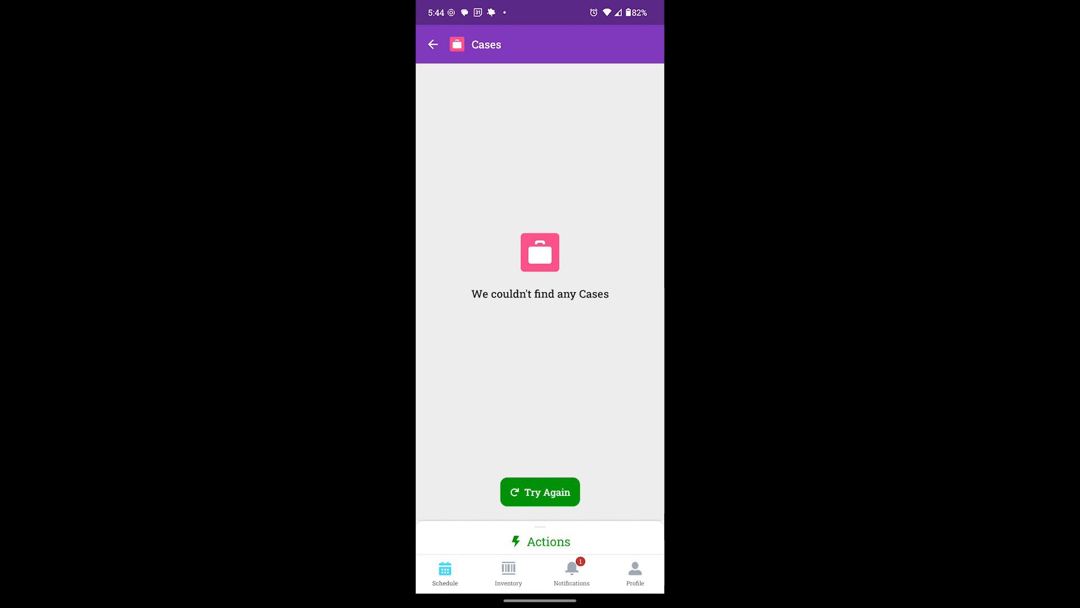
click(541, 540)
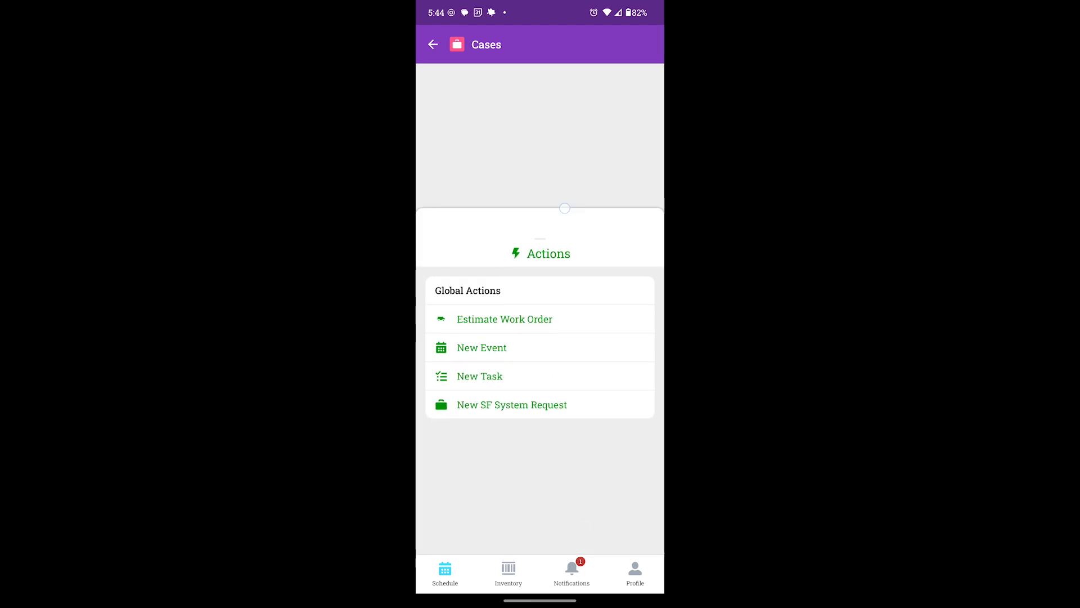
click(542, 486)
Return to the work order line item, refresh it and open the record in Salesforce
click(433, 44)
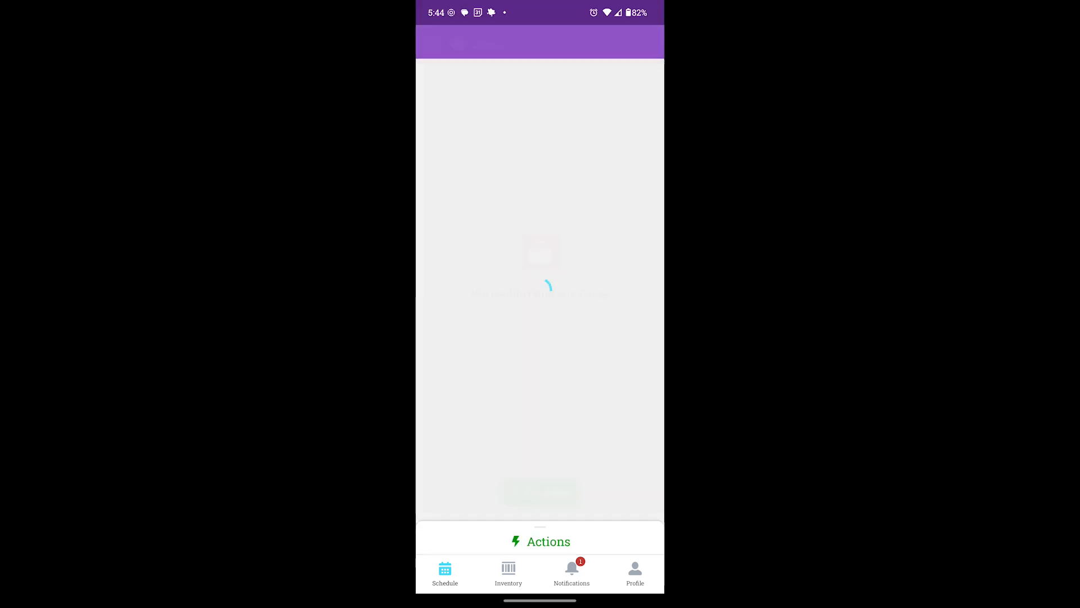
scroll(540, 303, up, 2)
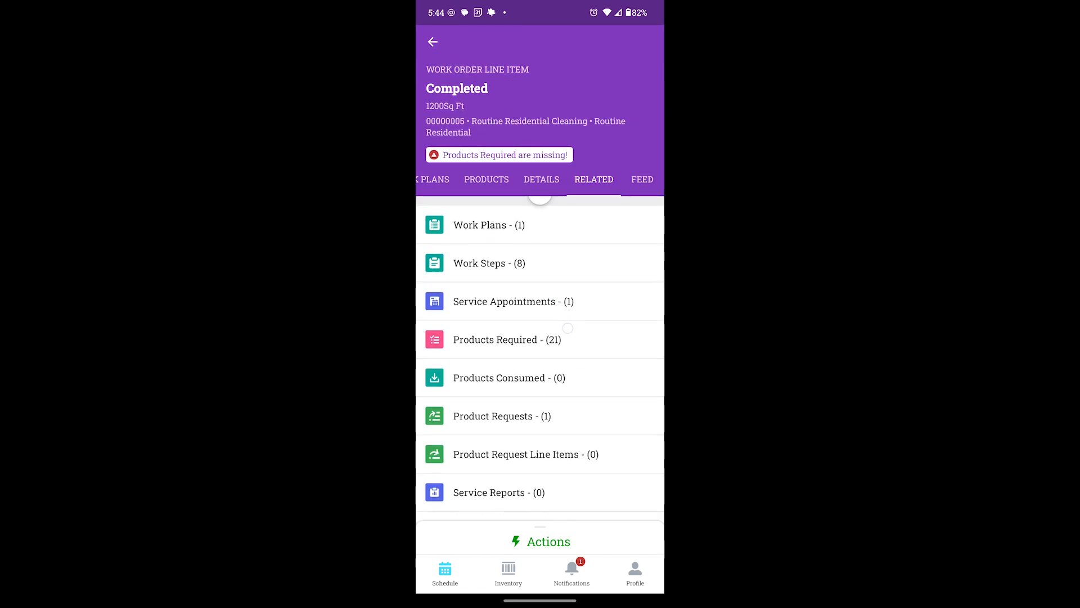
drag(542, 540, 544, 221)
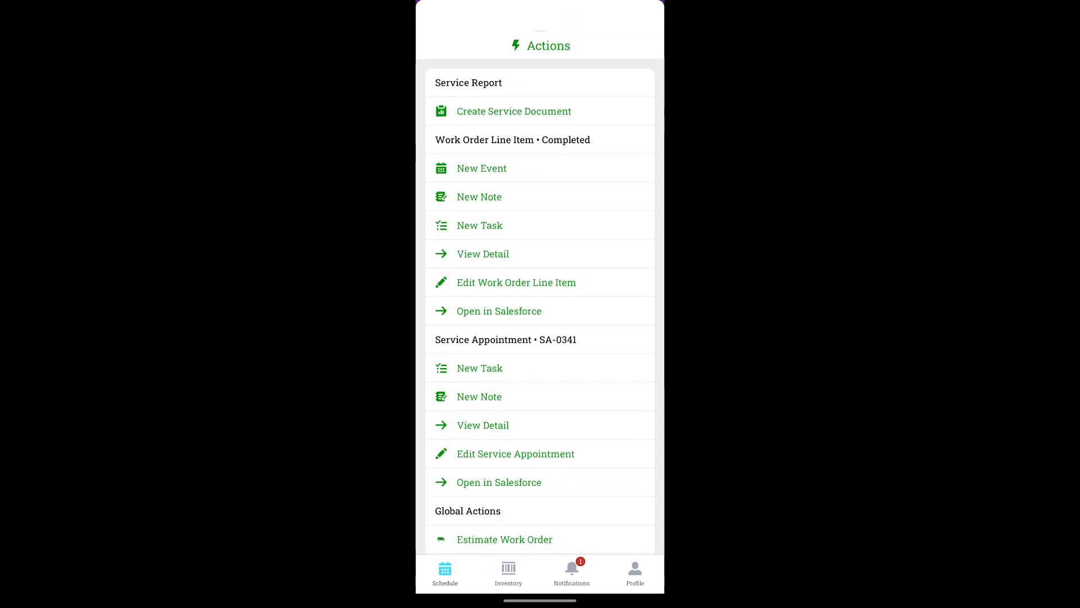
click(519, 316)
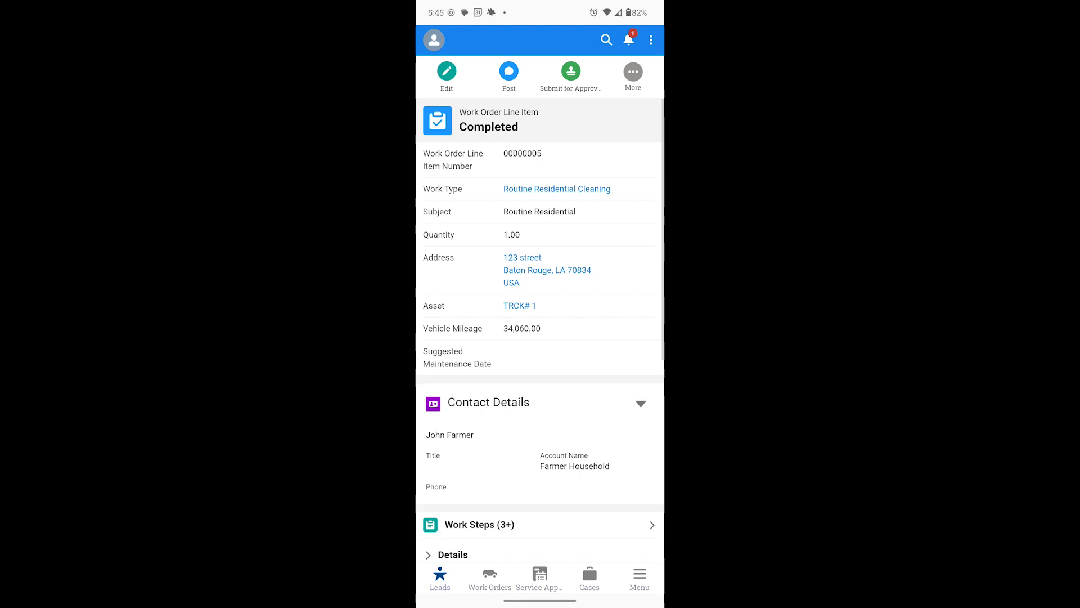
Refresh the line item's related Cases list and start a new case with the Asset Case record type
drag(548, 373, 574, 208)
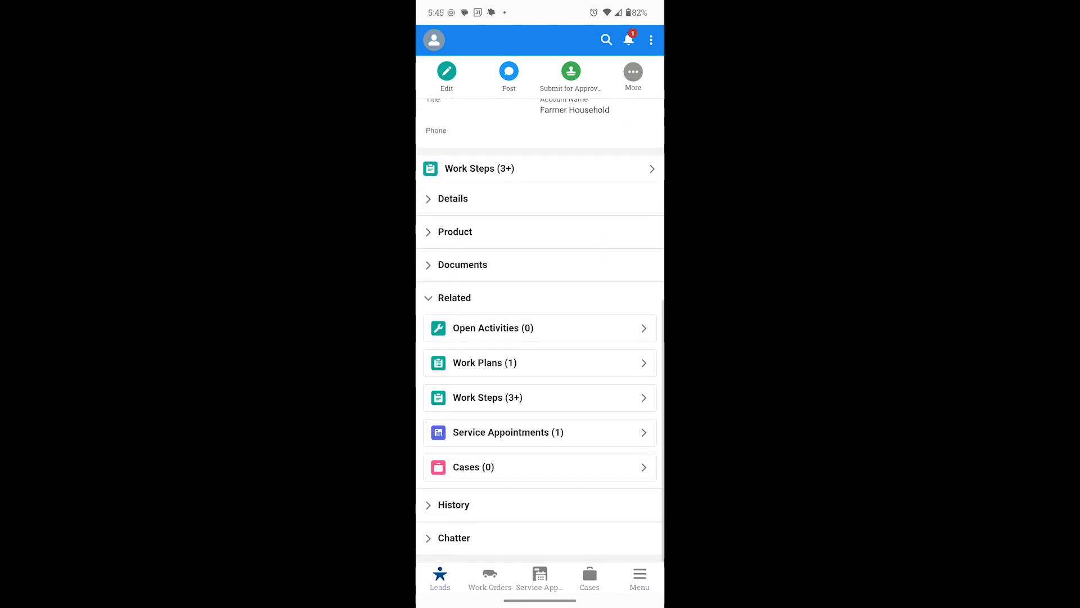
click(529, 469)
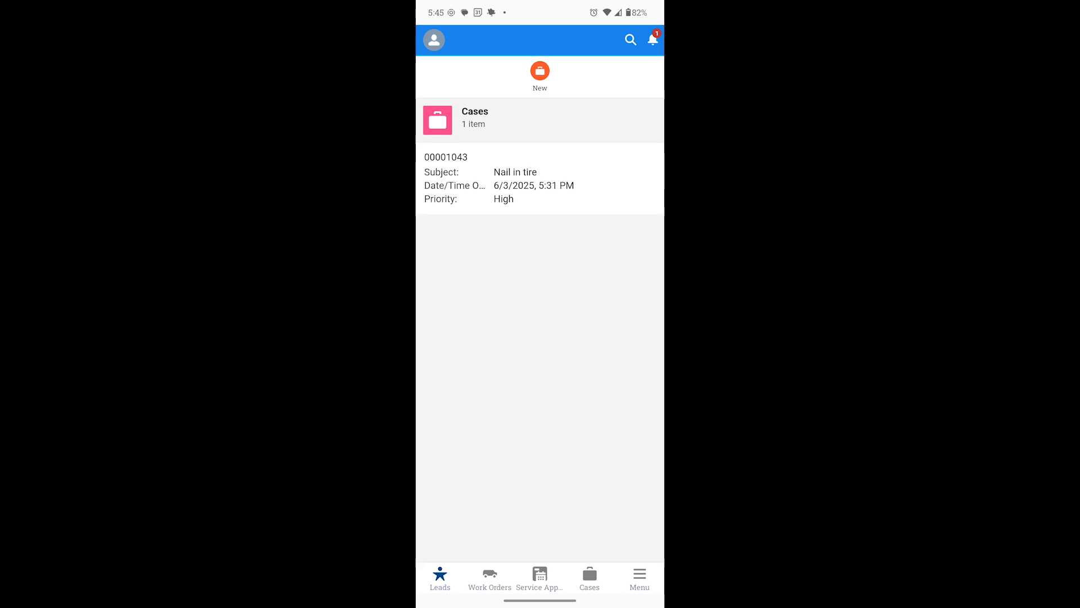
drag(577, 274, 588, 386)
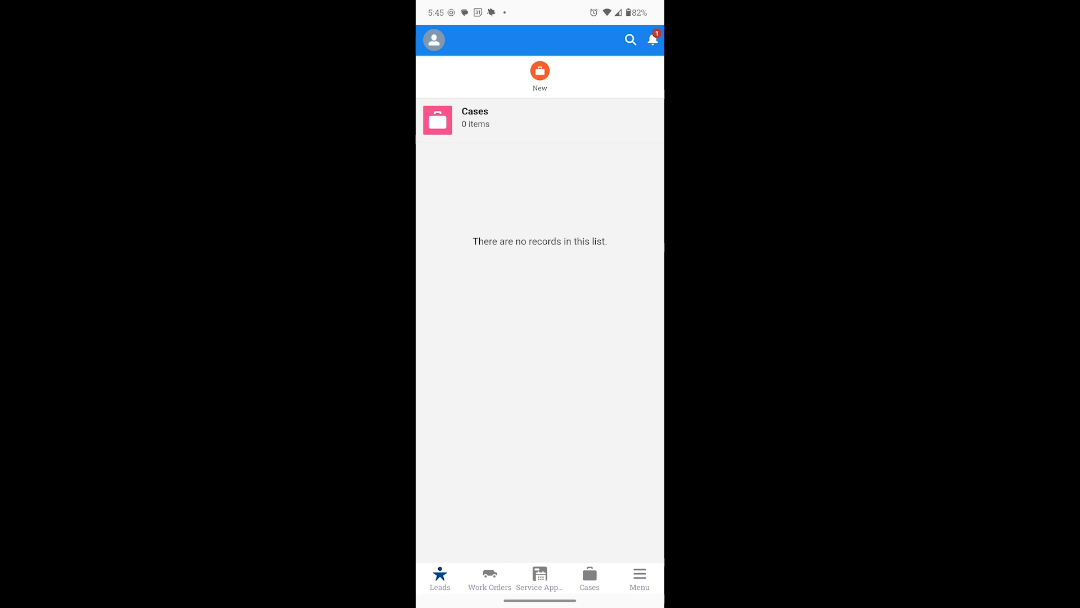
click(537, 76)
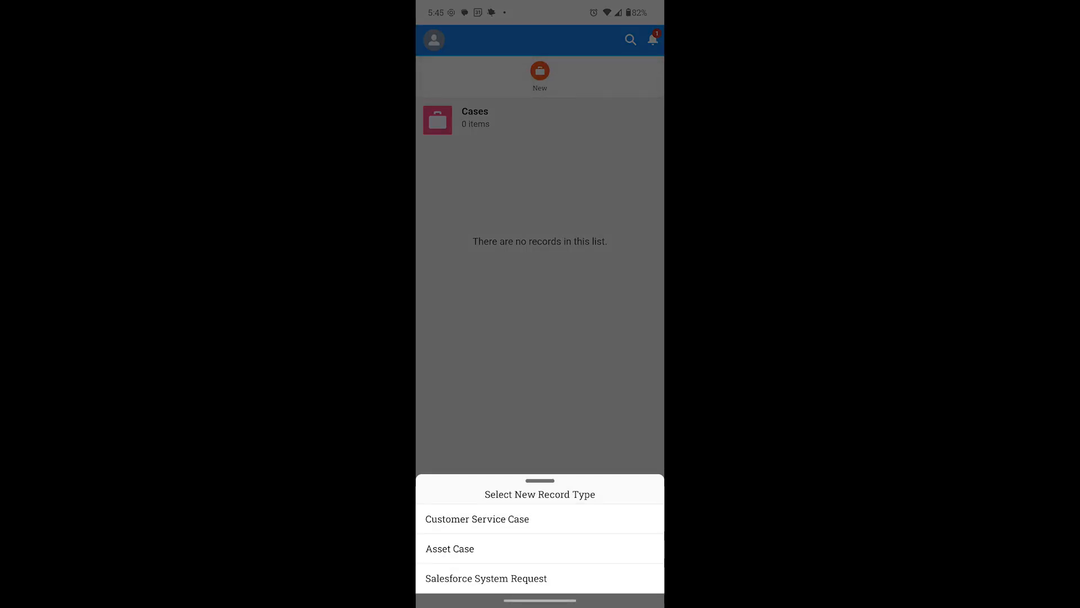
click(470, 551)
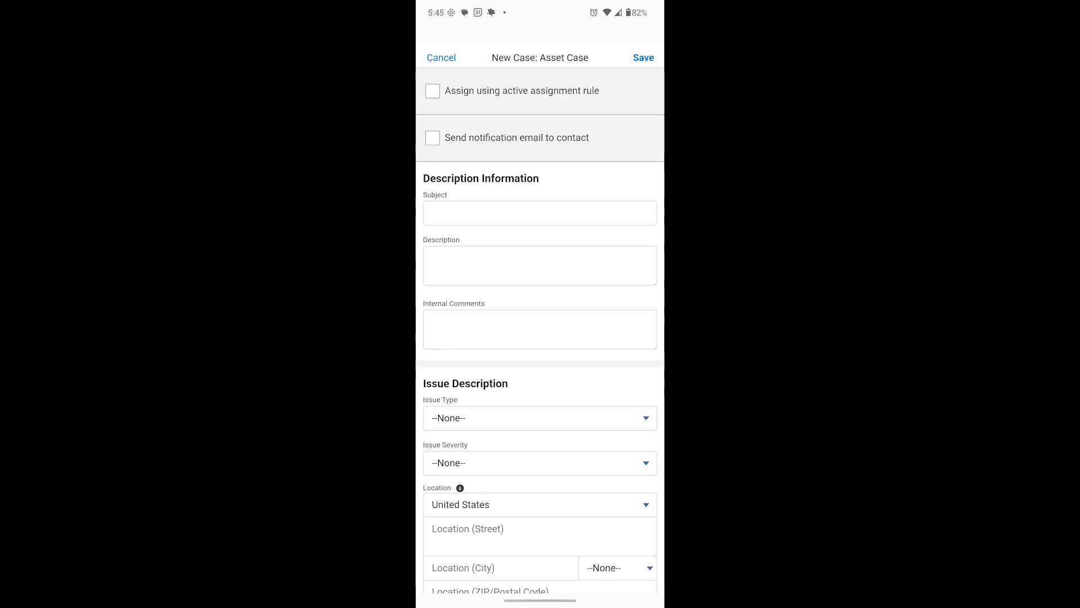
Enter "Nail in tire" as the subject of the new asset case
click(471, 195)
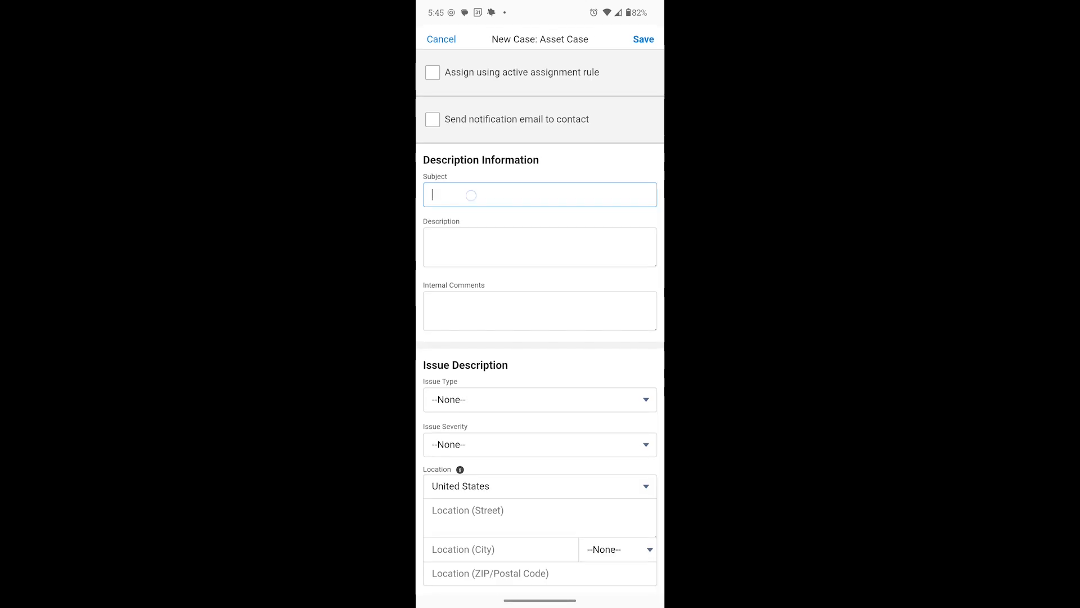
text(Nail)
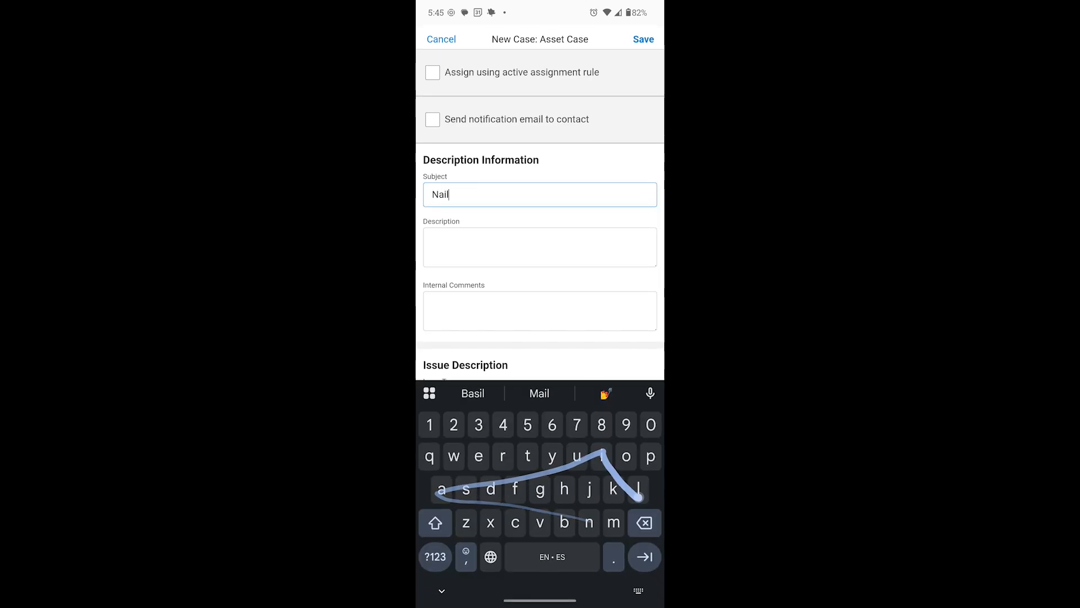
text( in tire)
Enter the case description "Nail probably picked up during service appointment"
click(541, 247)
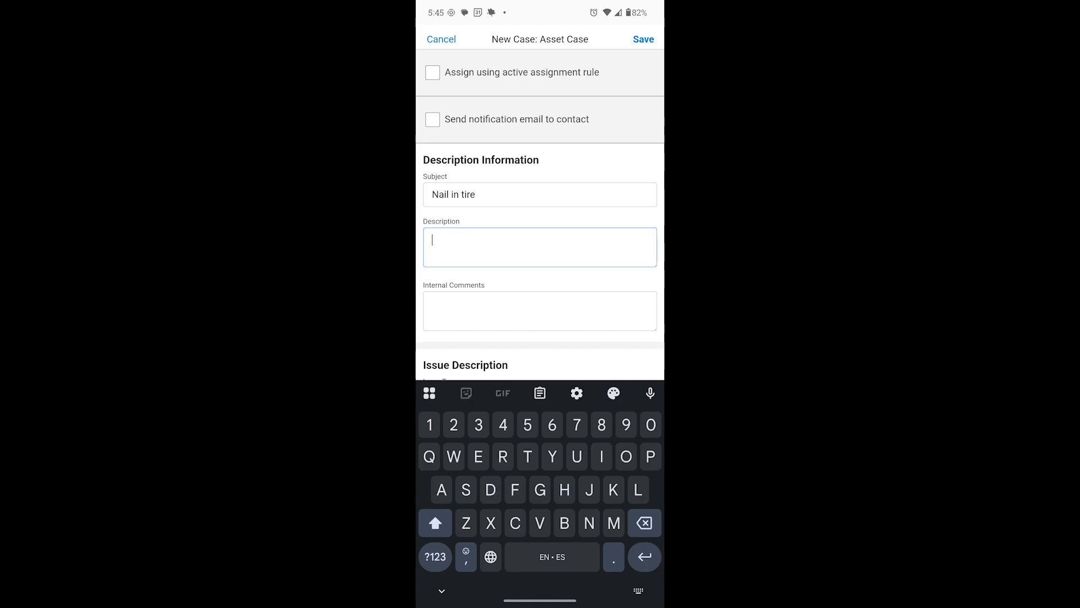
text(Nail)
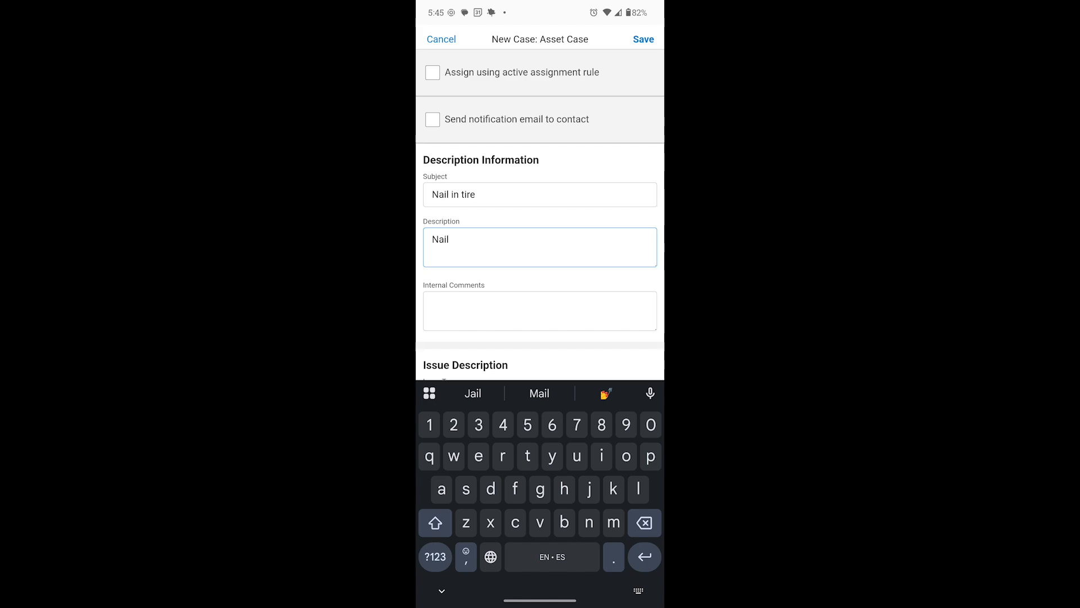
mouse_move(650, 453)
mouse_down()
mouse_move(492, 446)
mouse_move(447, 479)
mouse_up()
text(probably)
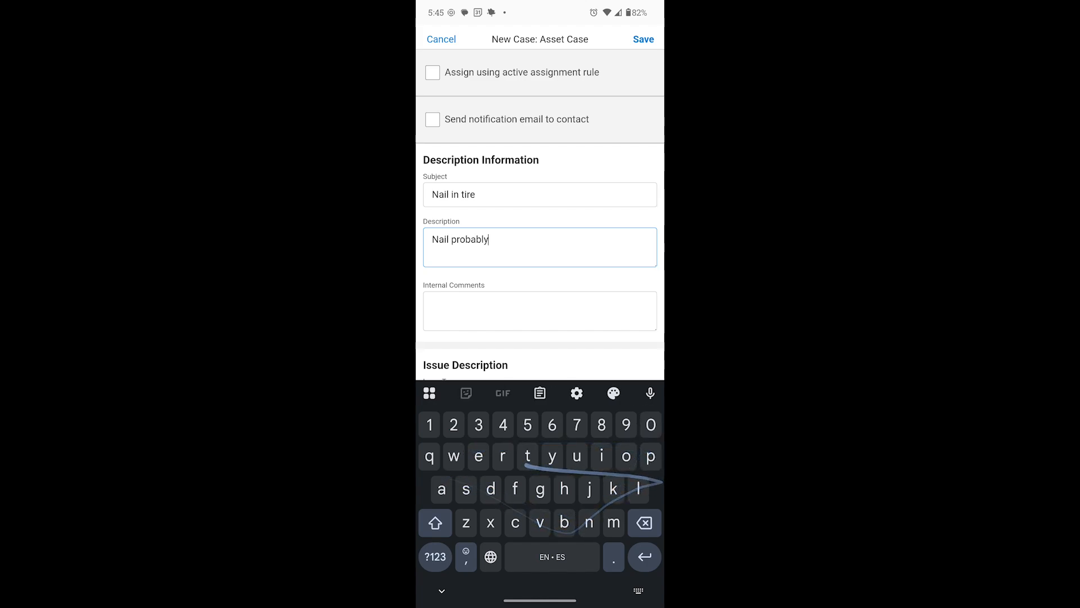
text( picked up)
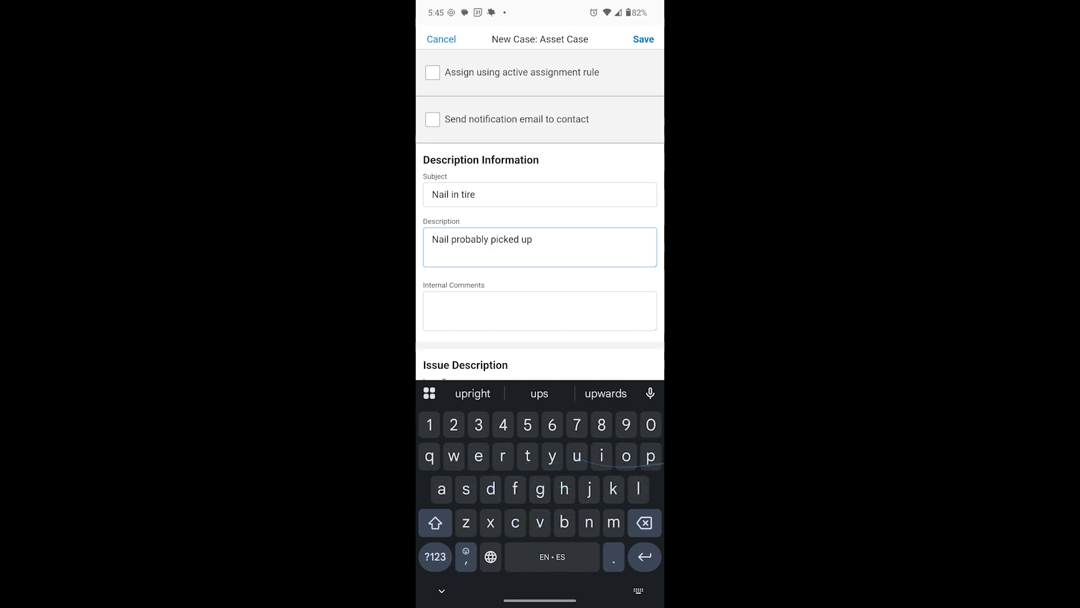
mouse_move(491, 485)
mouse_down()
mouse_move(573, 457)
mouse_move(546, 485)
mouse_up()
text(during service)
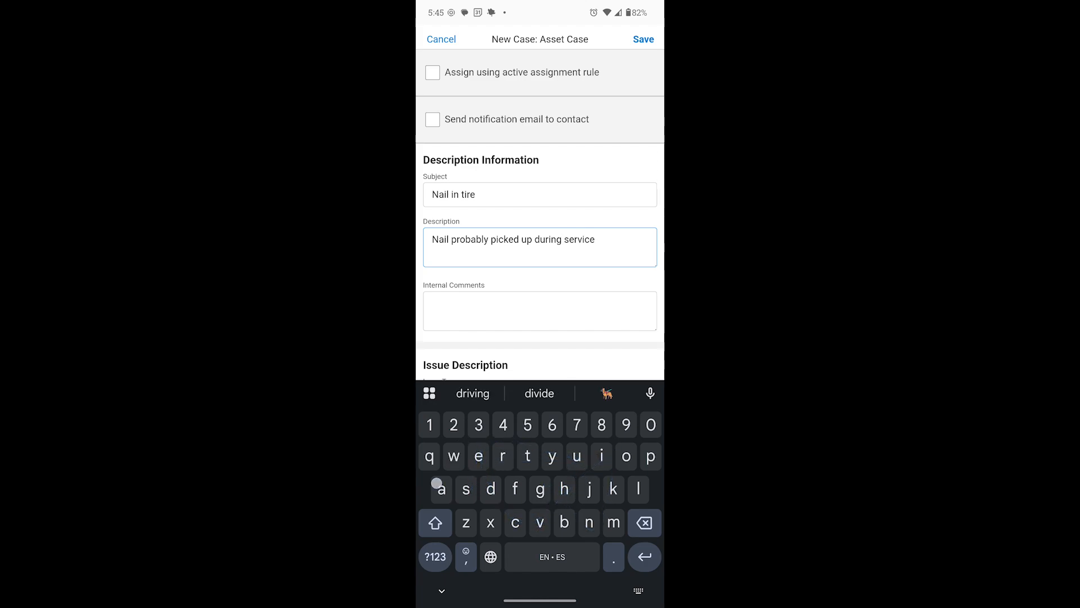
mouse_move(441, 488)
mouse_down()
mouse_move(651, 455)
mouse_move(527, 457)
mouse_move(520, 419)
mouse_move(527, 457)
mouse_up()
text(appointment)
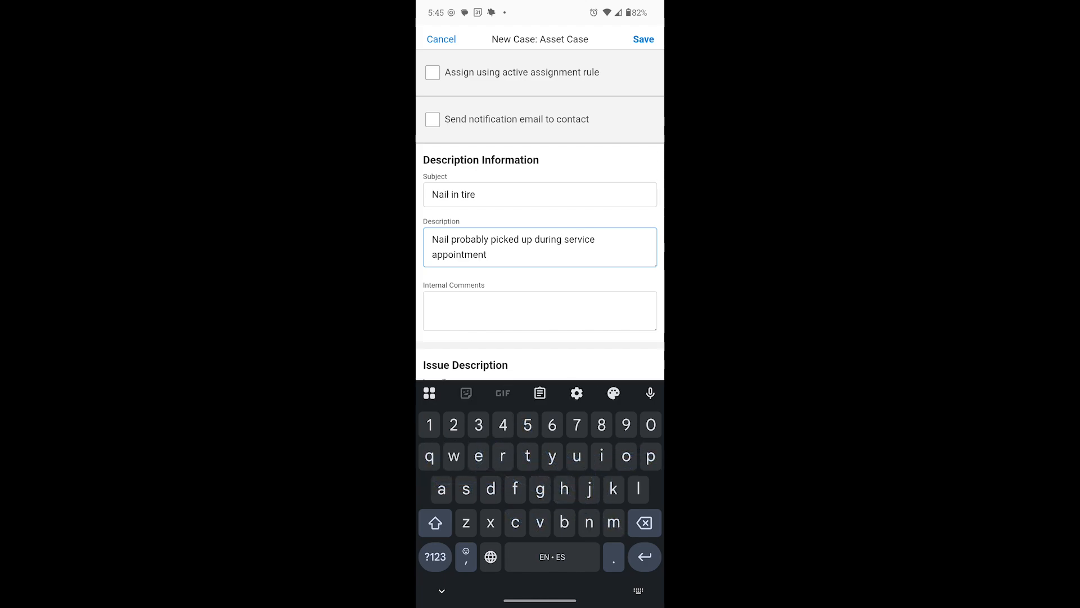
Set the case's issue type to Mechanical and its issue severity to Critical
scroll(540, 225, down, 4)
click(529, 175)
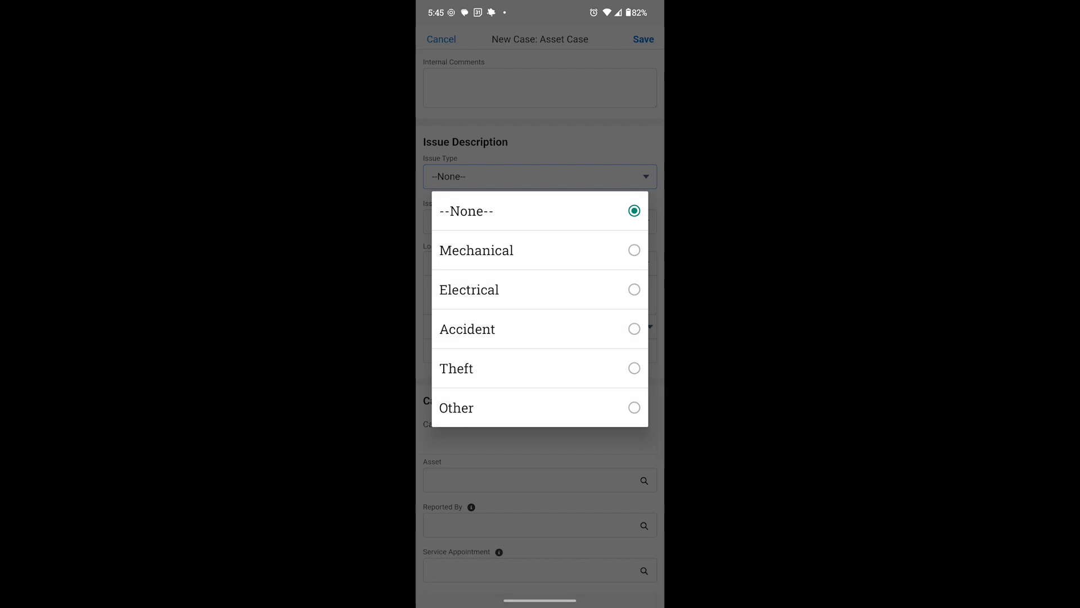
click(563, 251)
click(540, 221)
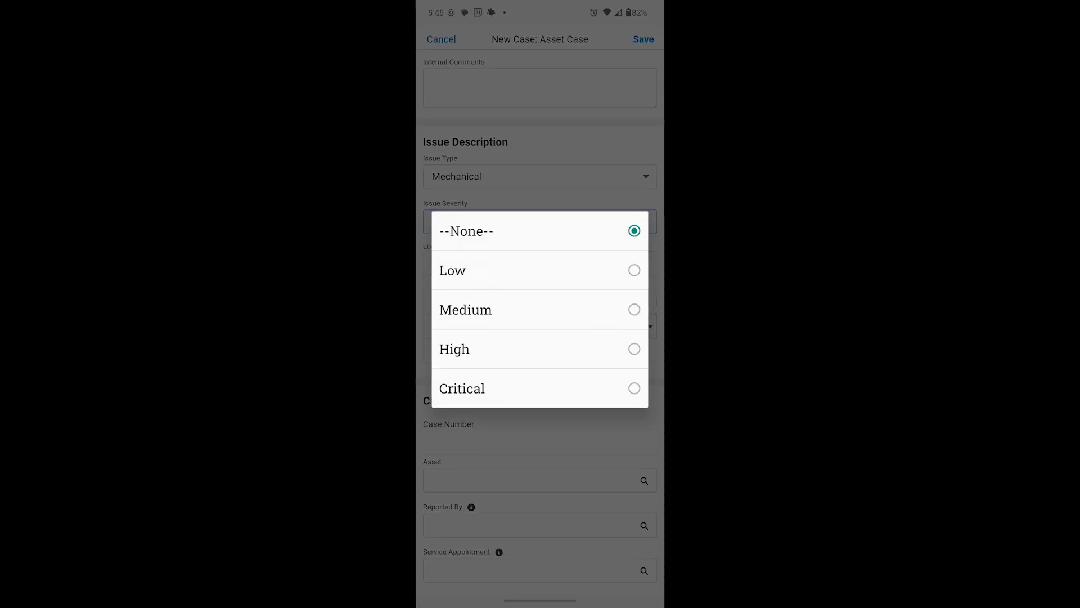
click(462, 388)
Link the case to the asset TRCK# 1 and set Reported By to Testing User1
scroll(567, 366, down, 5)
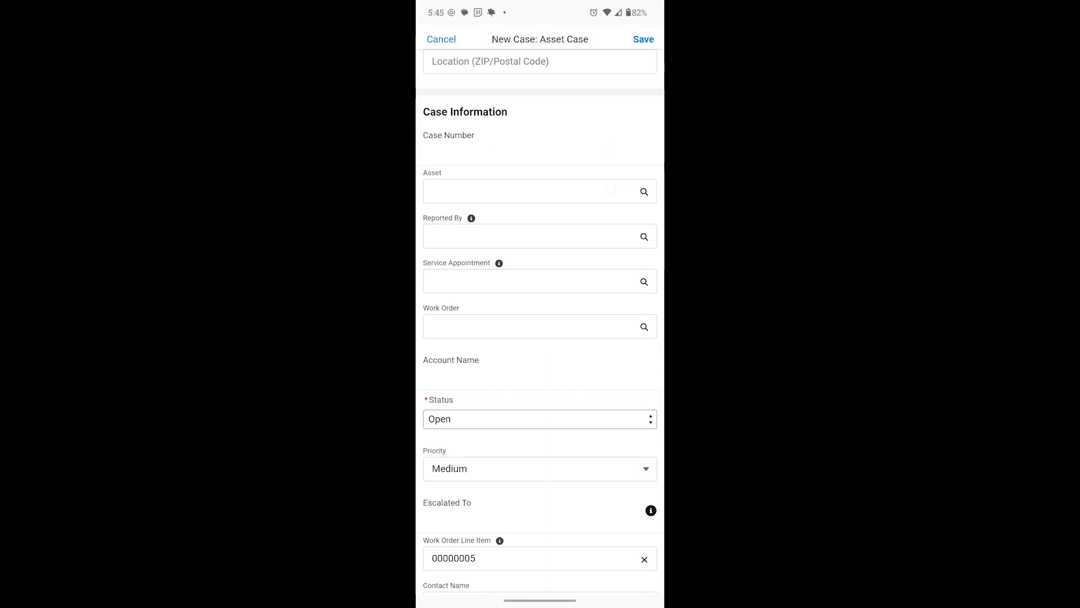
click(585, 180)
click(450, 137)
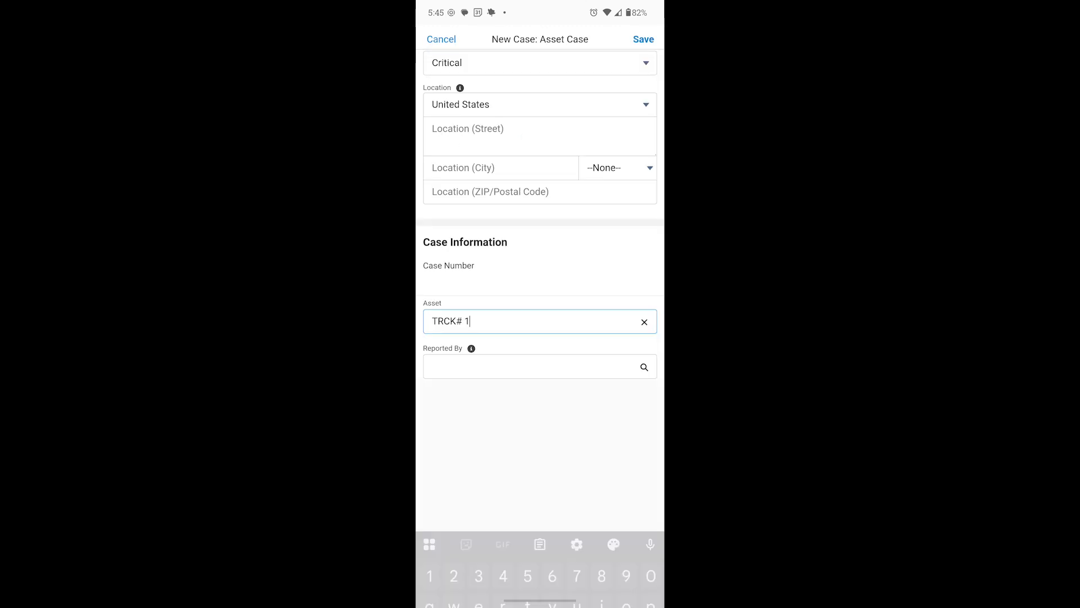
click(531, 204)
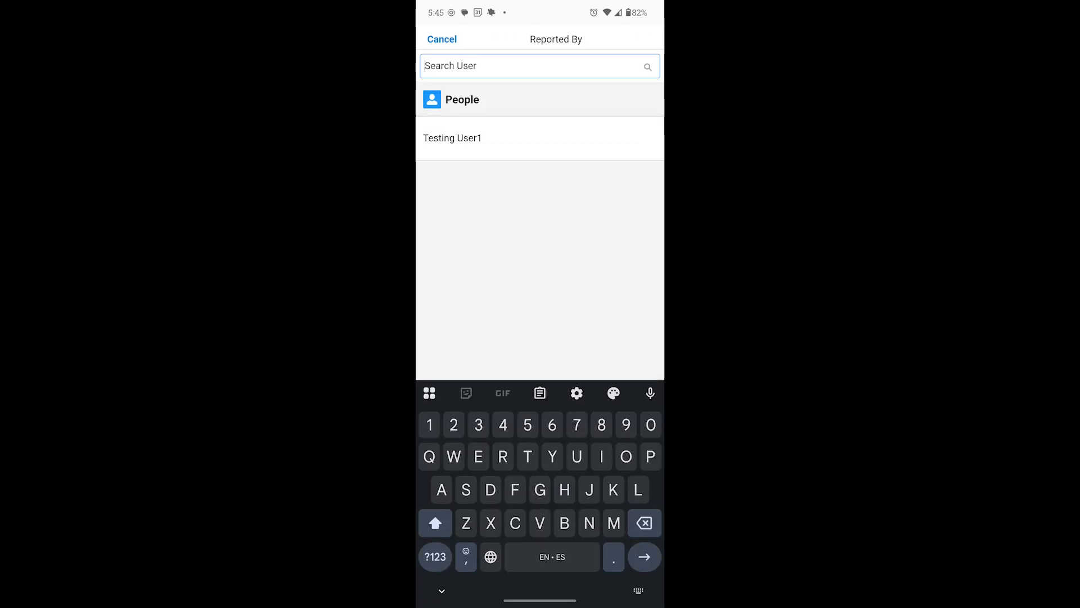
click(451, 137)
Link the case to service appointment SA-0341 and the "Routine Residential, Carpet, Hardwood Polish" work order
scroll(541, 225, down, 5)
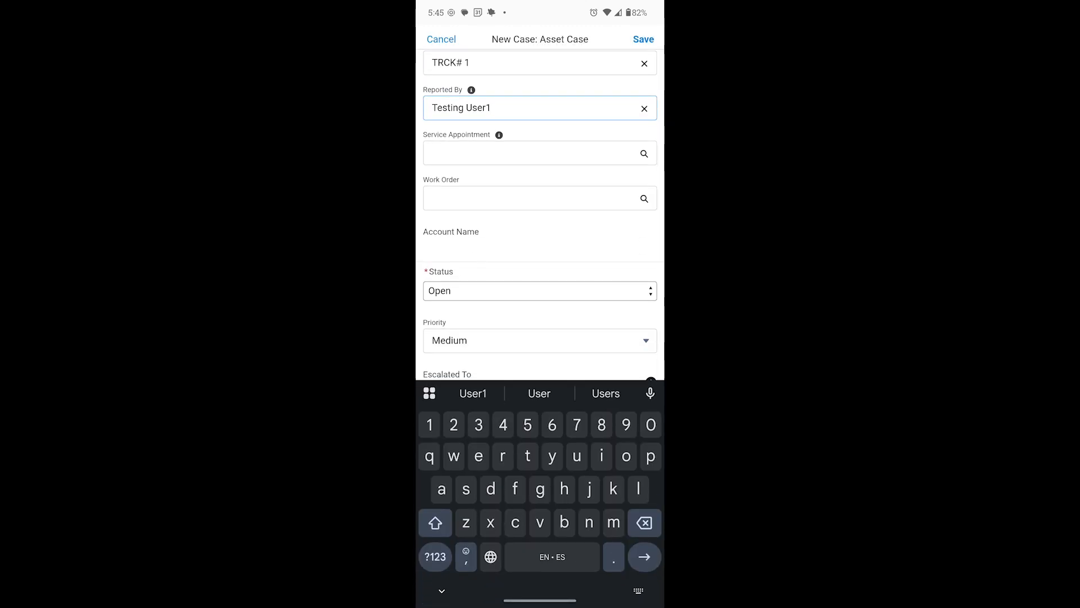
click(500, 156)
click(441, 138)
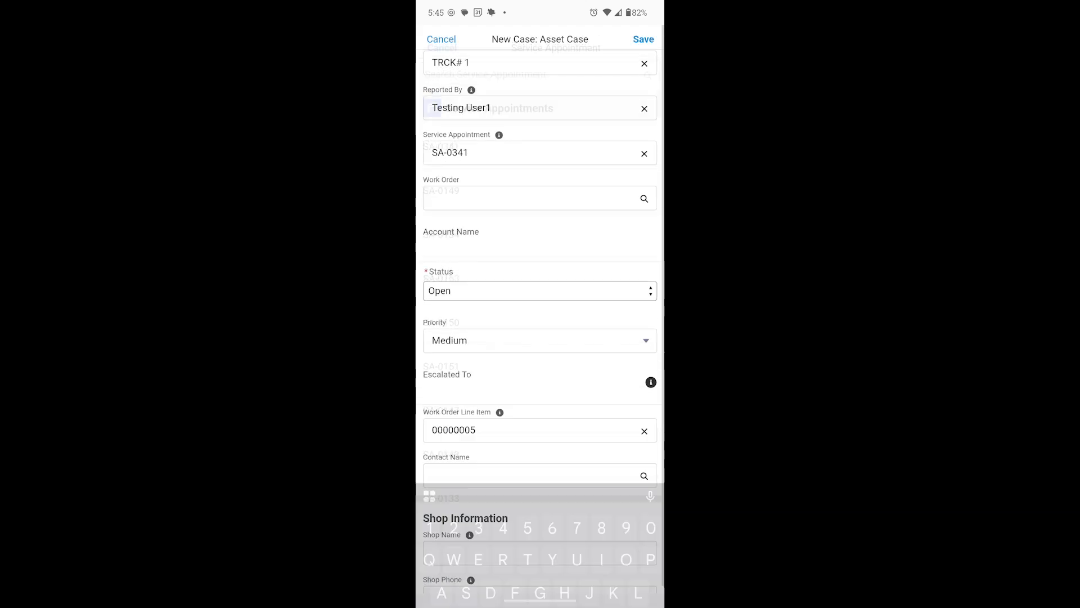
click(562, 193)
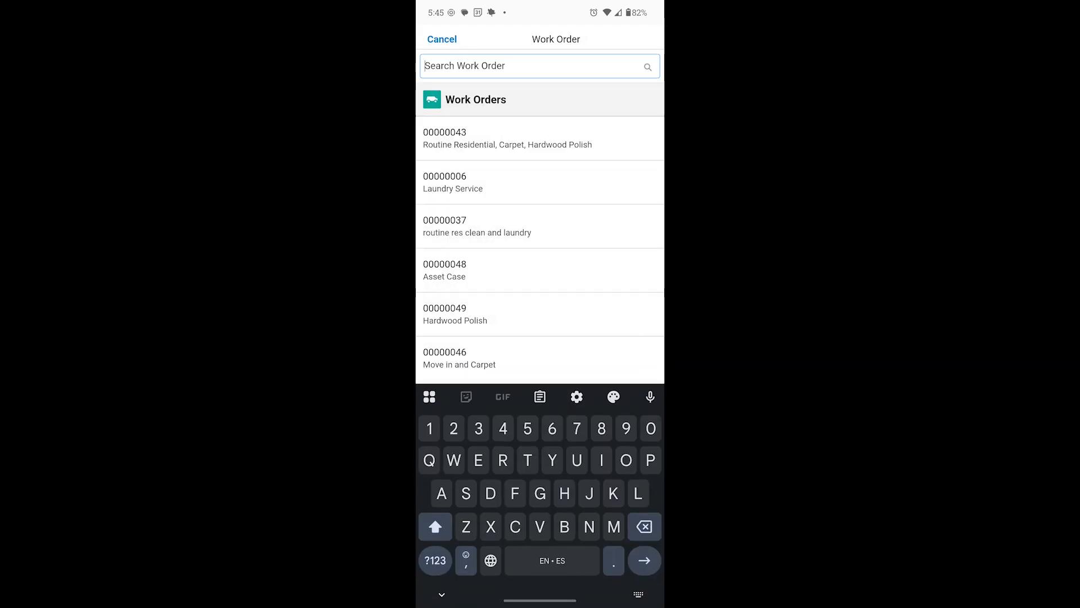
click(610, 137)
Set the case's priority to High
scroll(579, 343, down, 5)
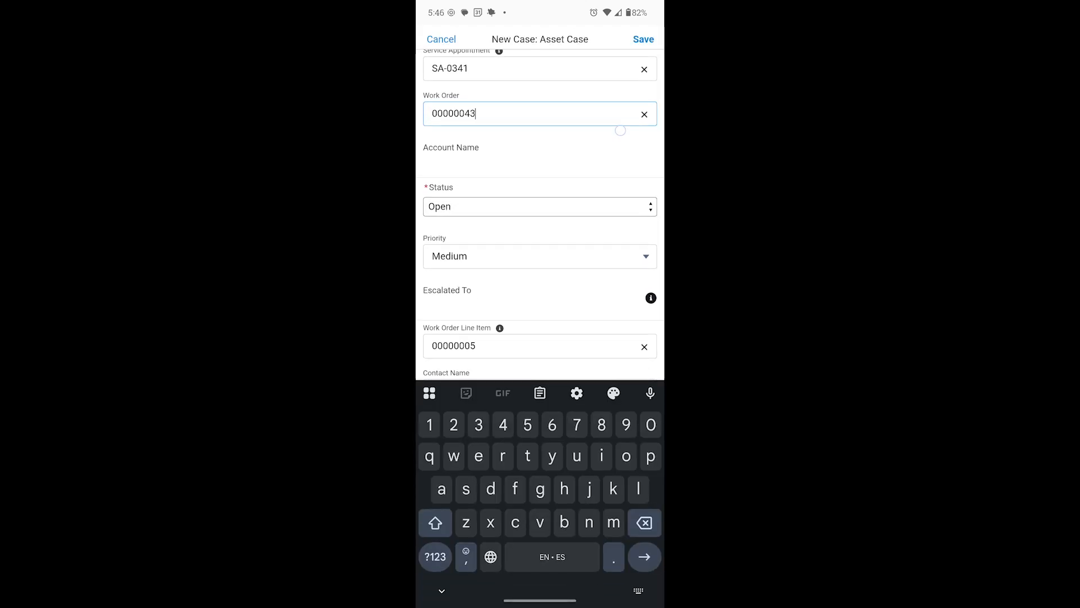
scroll(572, 317, down, 2)
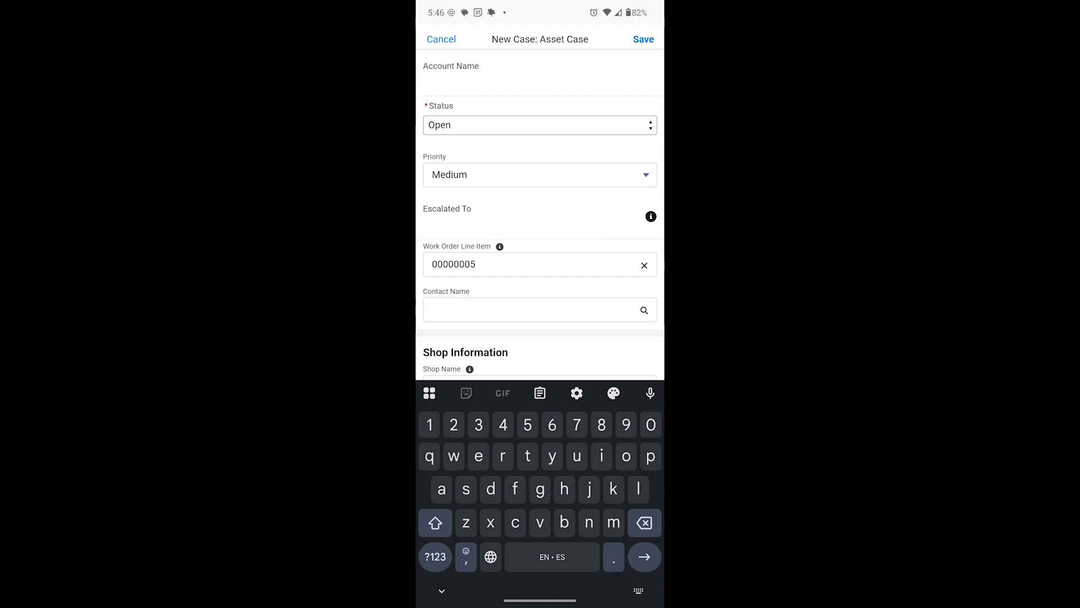
click(569, 174)
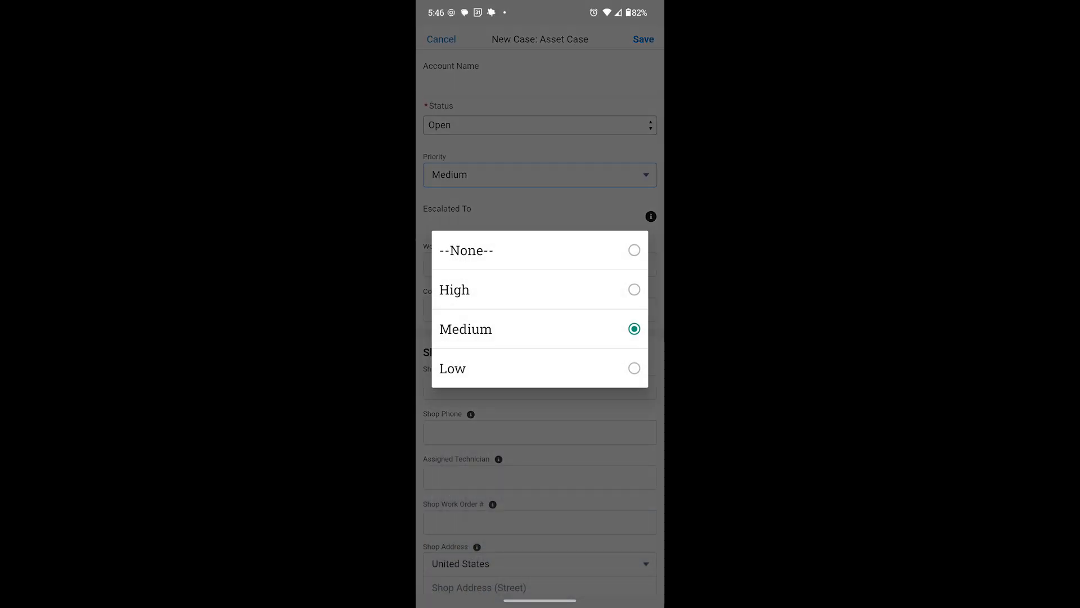
click(519, 294)
Fill in the case's Contact Name by choosing the contact from the lookup
scroll(588, 304, down, 3)
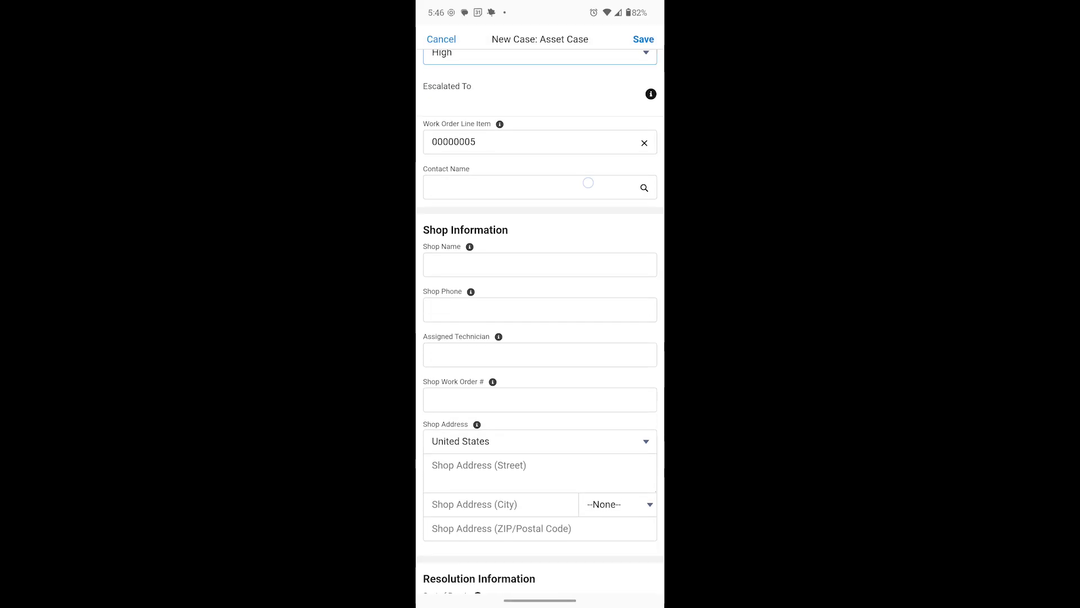
click(588, 183)
click(463, 133)
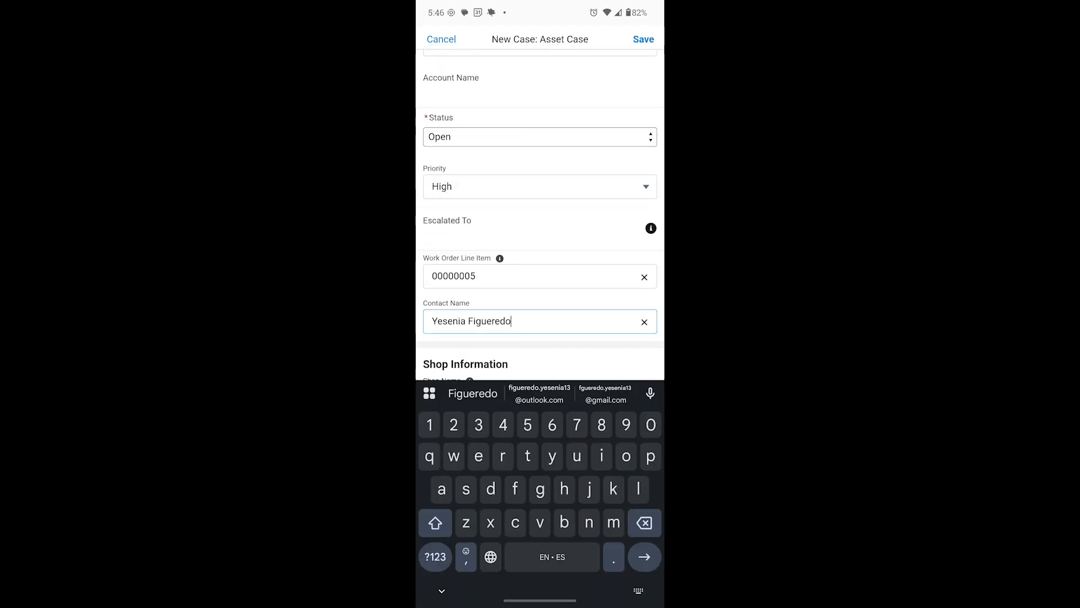
scroll(540, 214, down, 10)
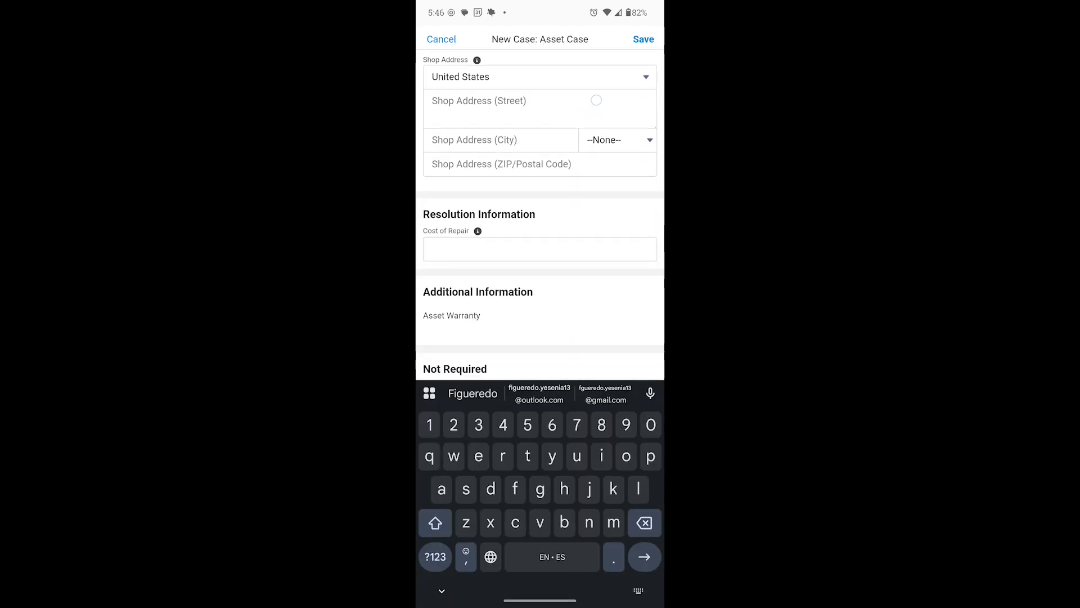
Set the asset case's Case Origin to In the field and save the new case
scroll(583, 350, down, 4)
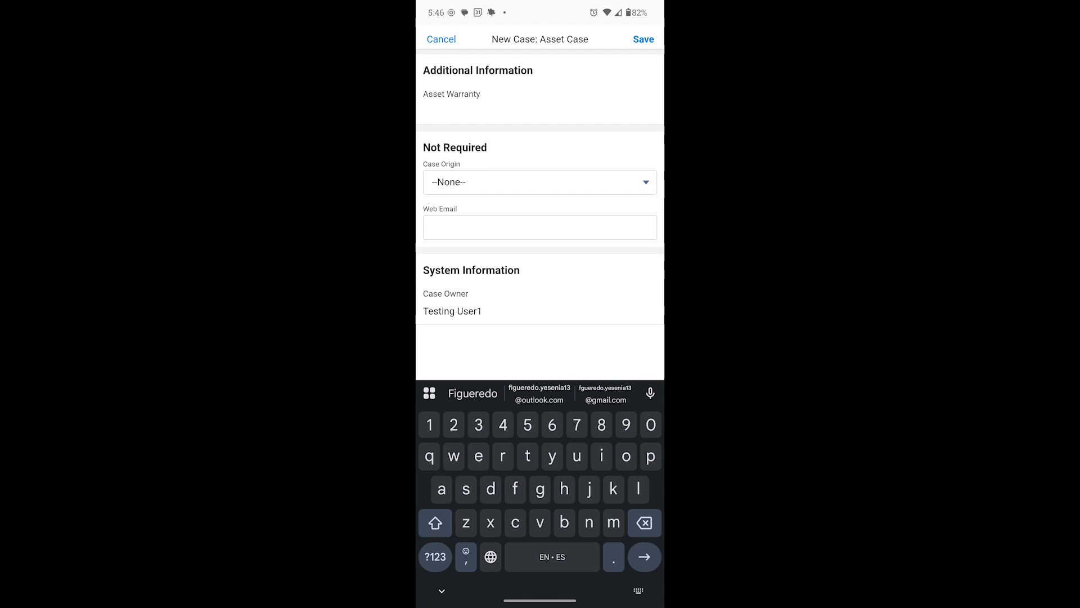
click(599, 174)
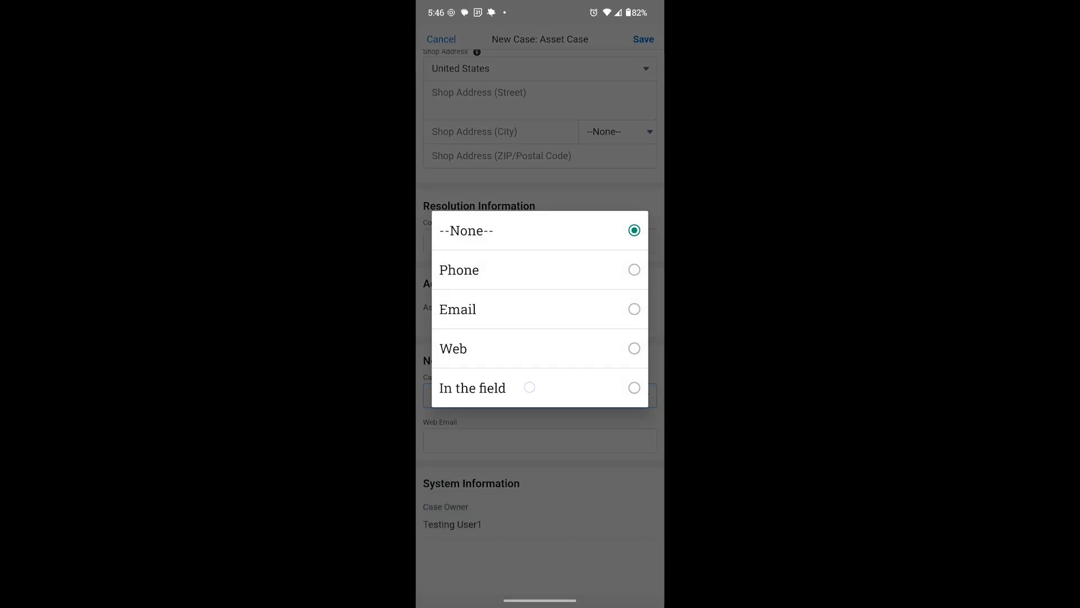
click(529, 387)
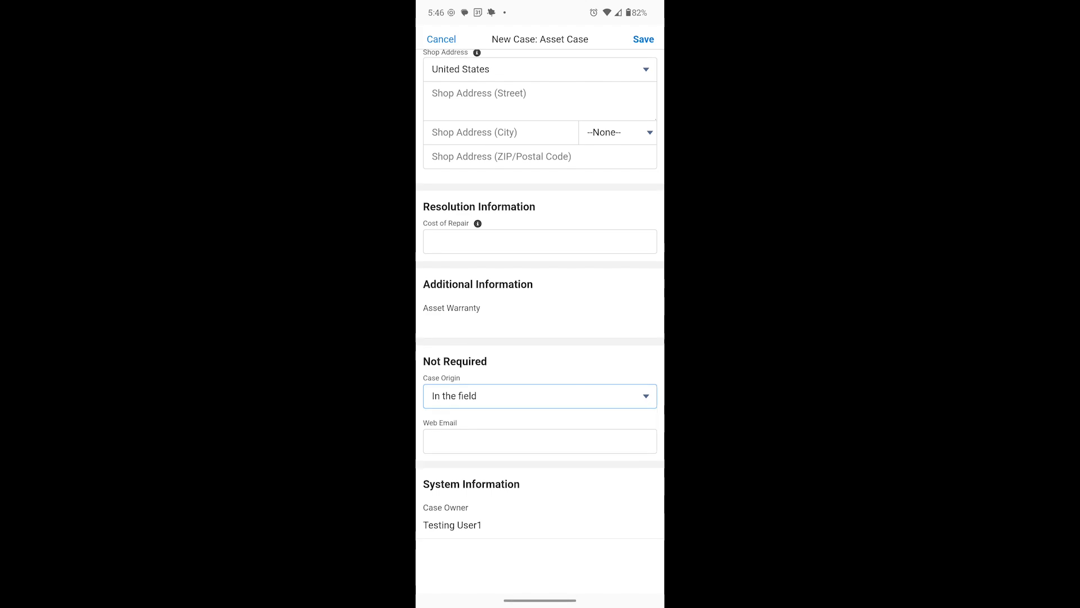
click(643, 39)
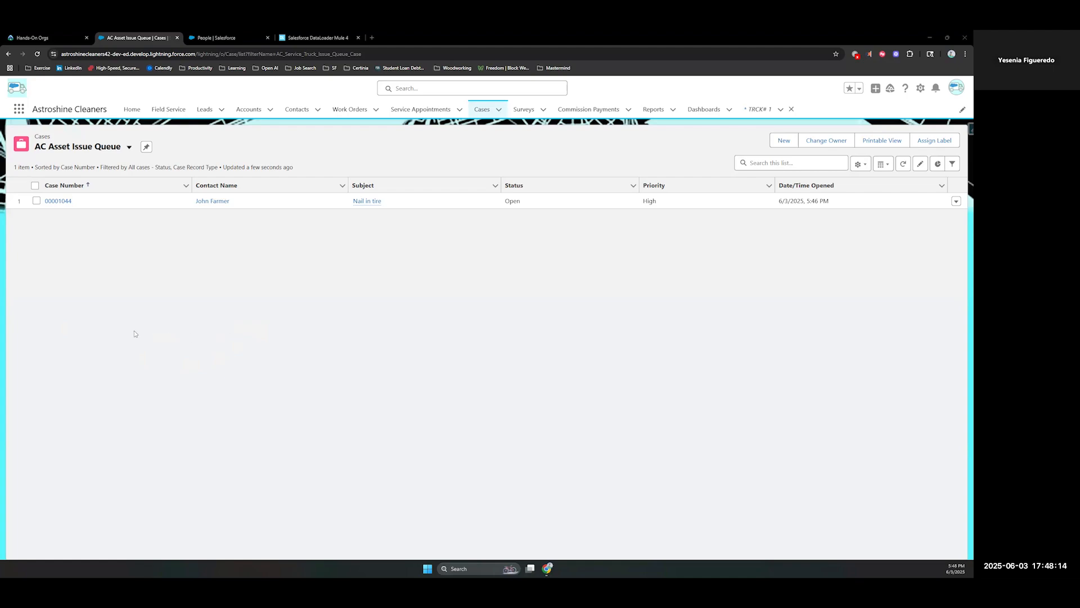
In the desktop org's AC Asset Issue Queue, open the "Nail in tire" case and review its details
click(59, 201)
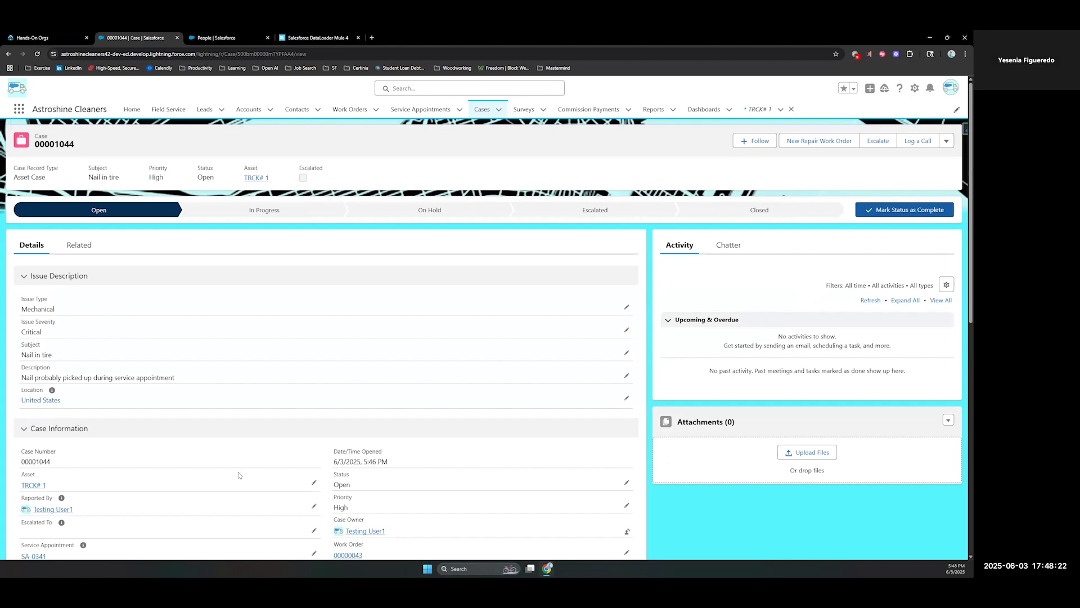
scroll(325, 385, down, 1)
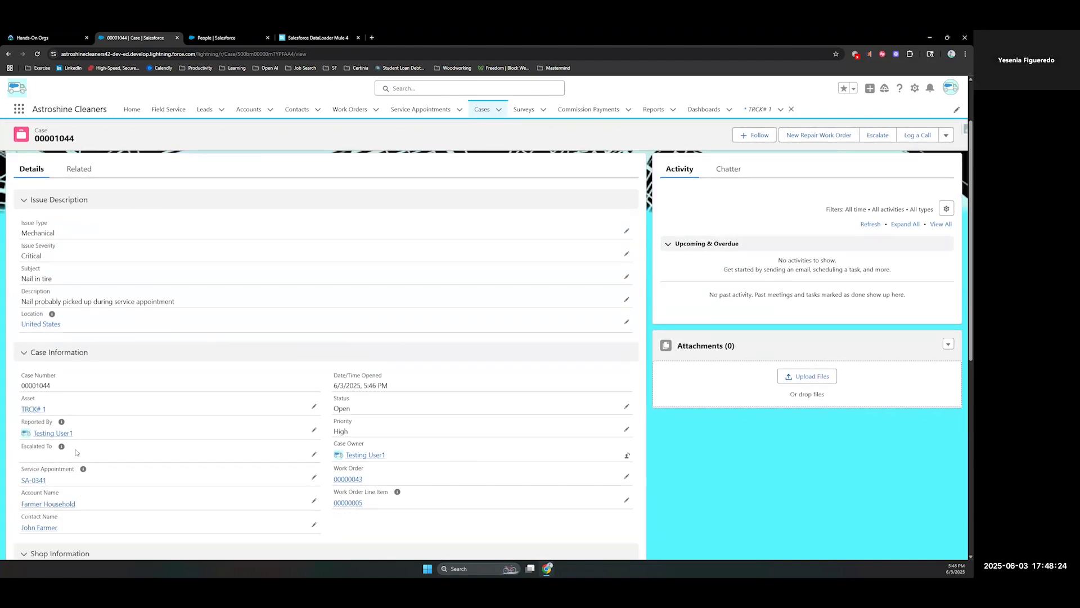
scroll(656, 429, down, 4)
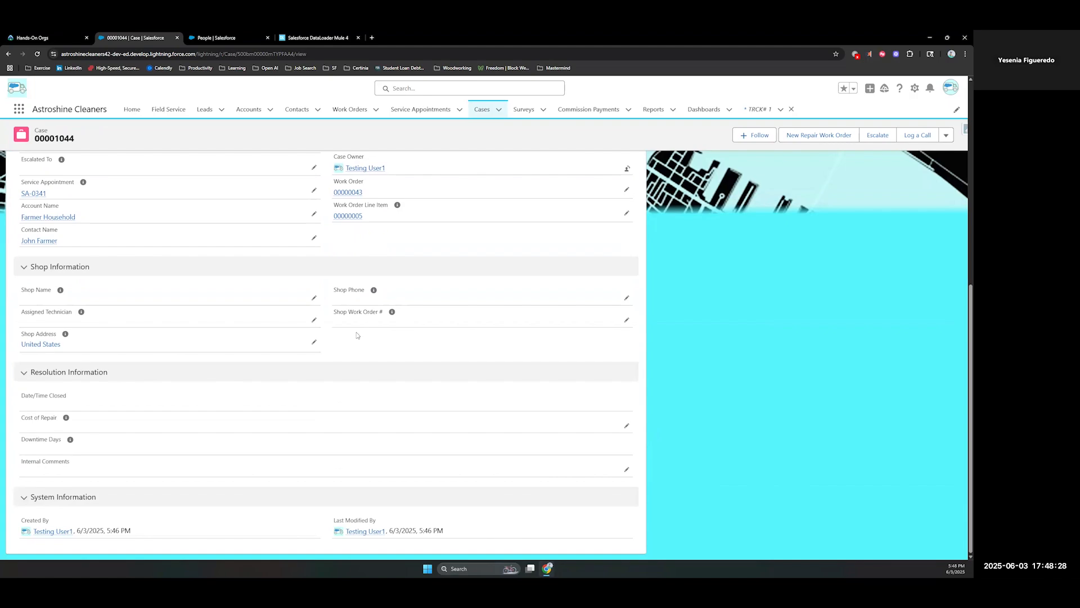
scroll(519, 442, up, 6)
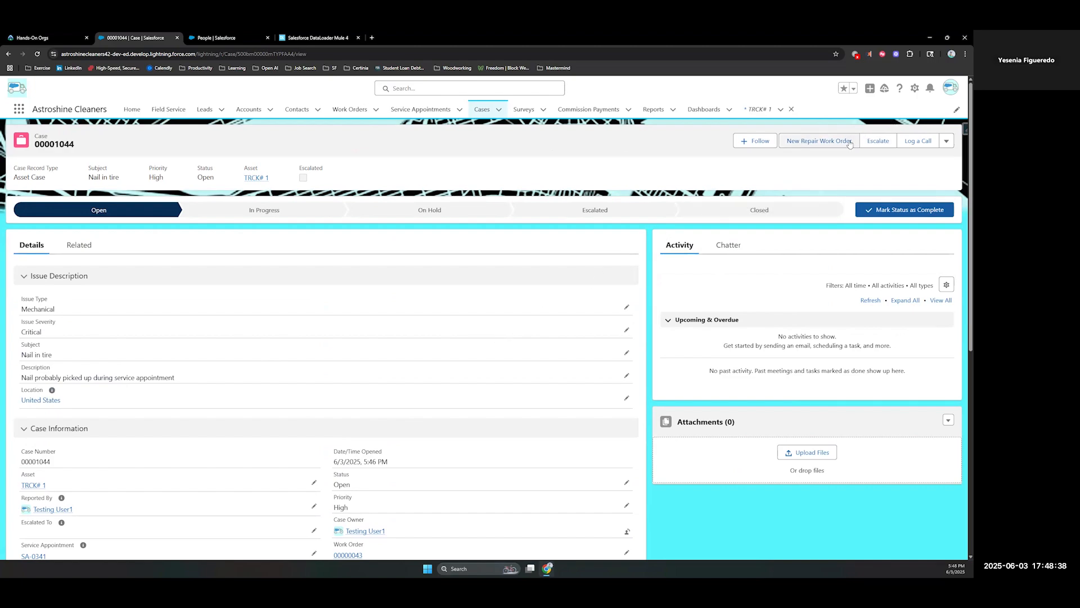
Start a new repair work order from the case with the description "send tech to fix flat tire"
click(819, 141)
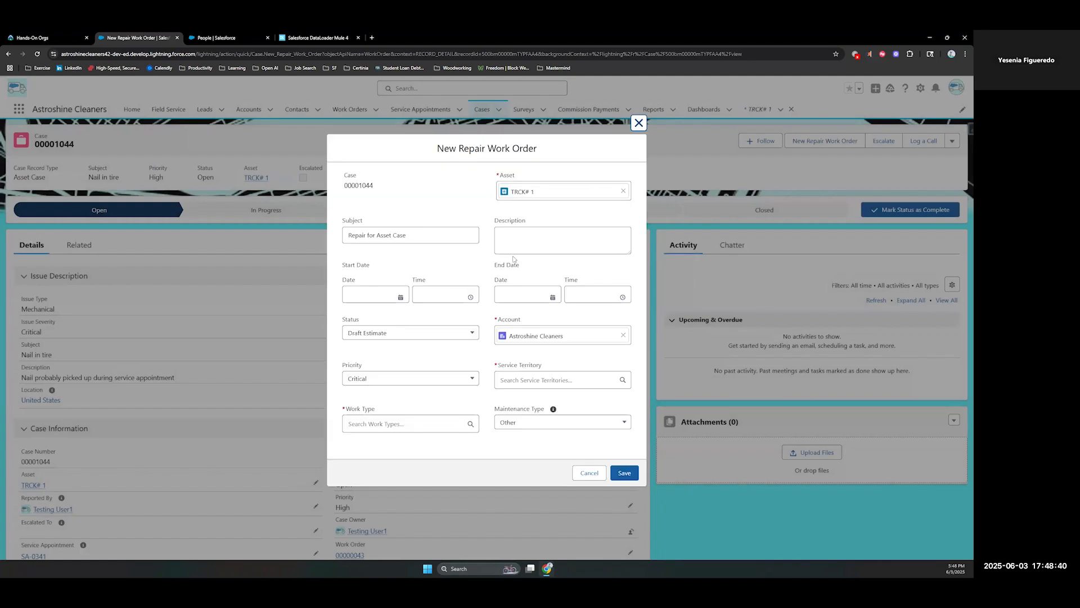
click(523, 230)
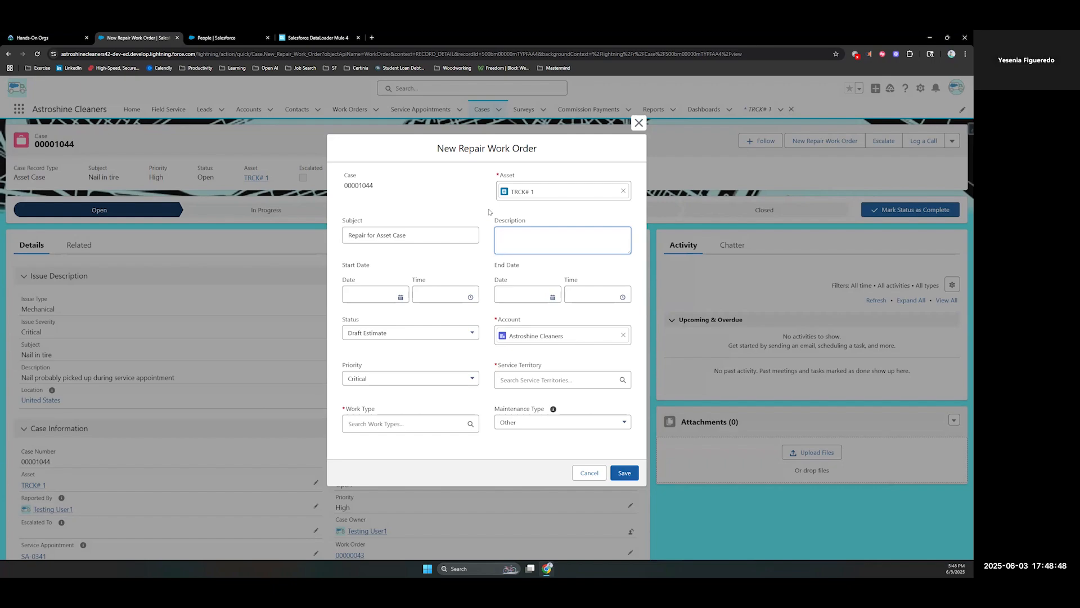
text(send tech to fix flat tire)
Set the repair work order's start to 6/3/2025 12:00 PM and its end to 6/3/2025 1:00 AM
click(389, 301)
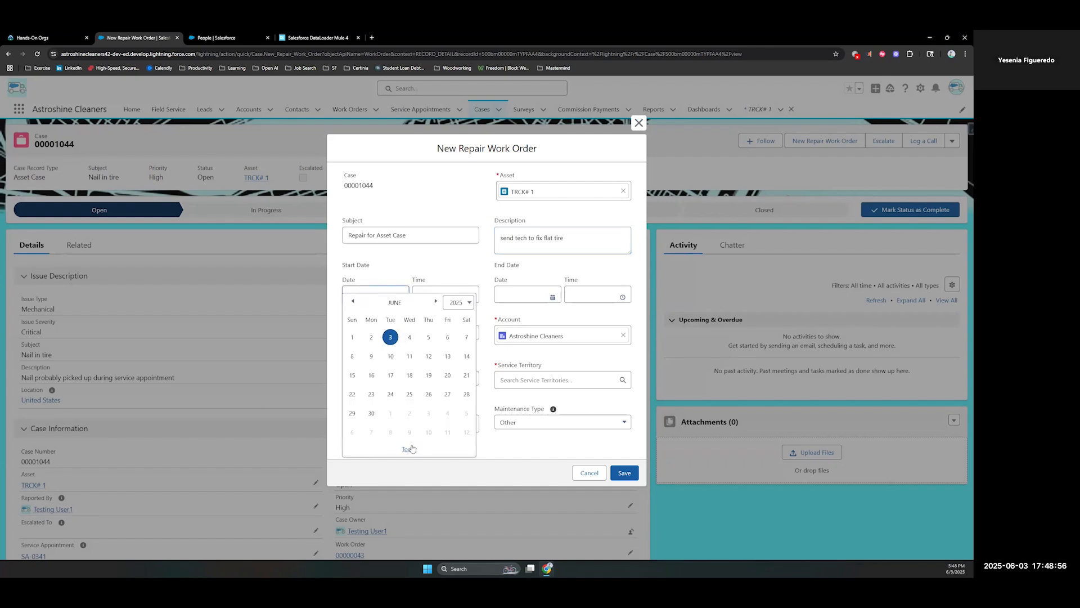
click(408, 448)
click(543, 299)
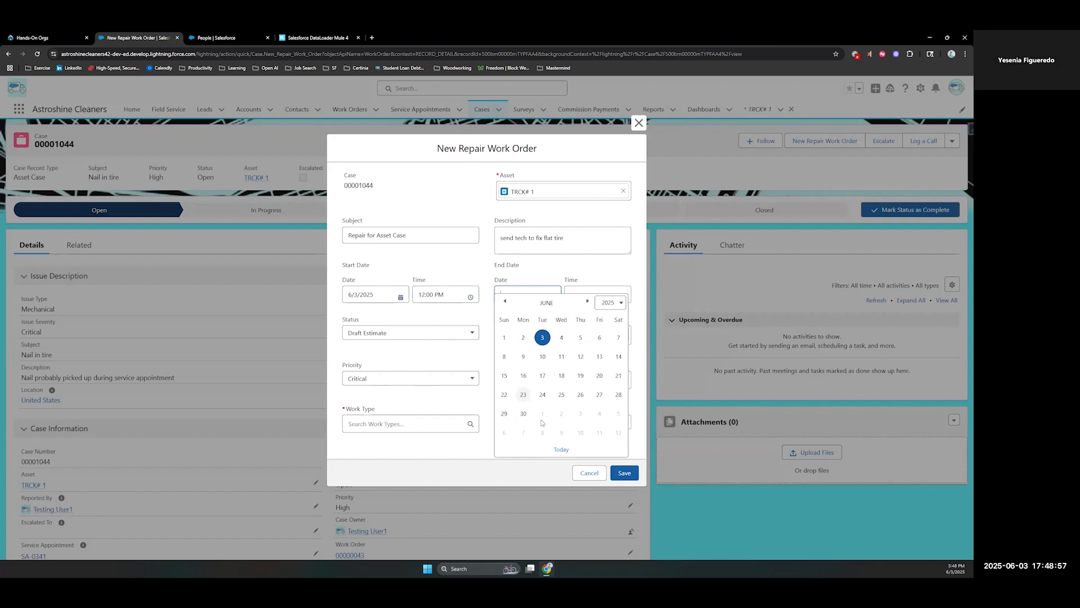
click(560, 448)
click(612, 296)
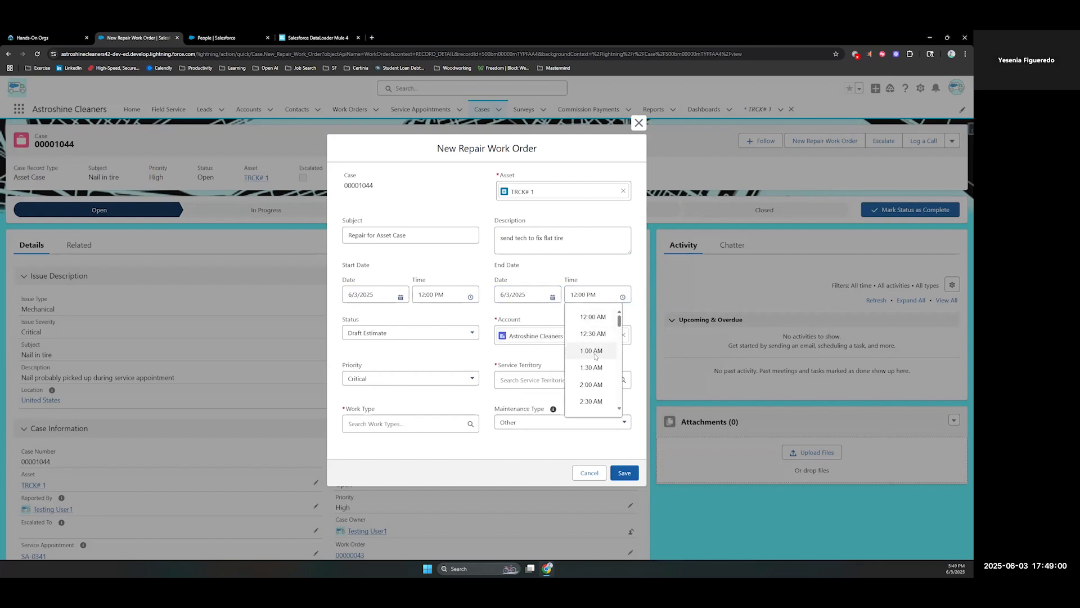
click(597, 354)
Set the work order's status to Estimate Approved, service territory to Baton Rouge and work type to Unplanned Maintenance
click(358, 333)
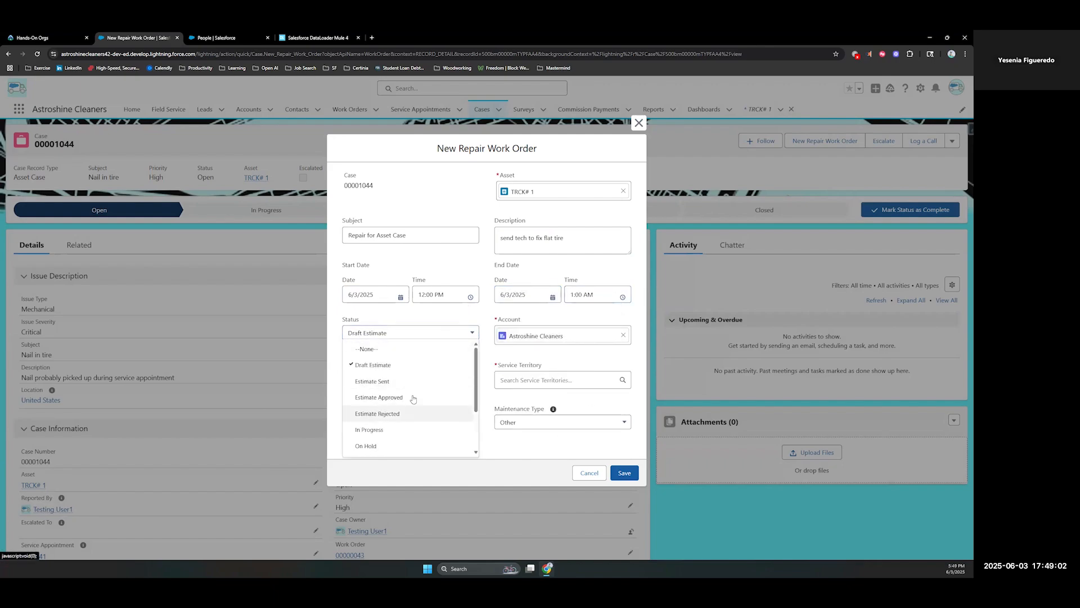
click(380, 398)
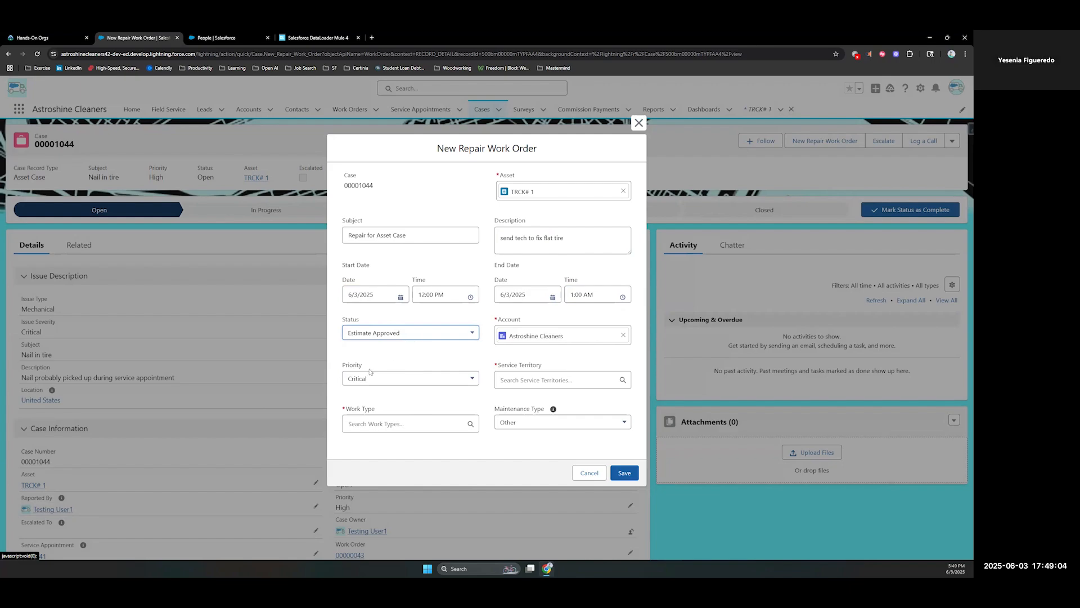
click(526, 400)
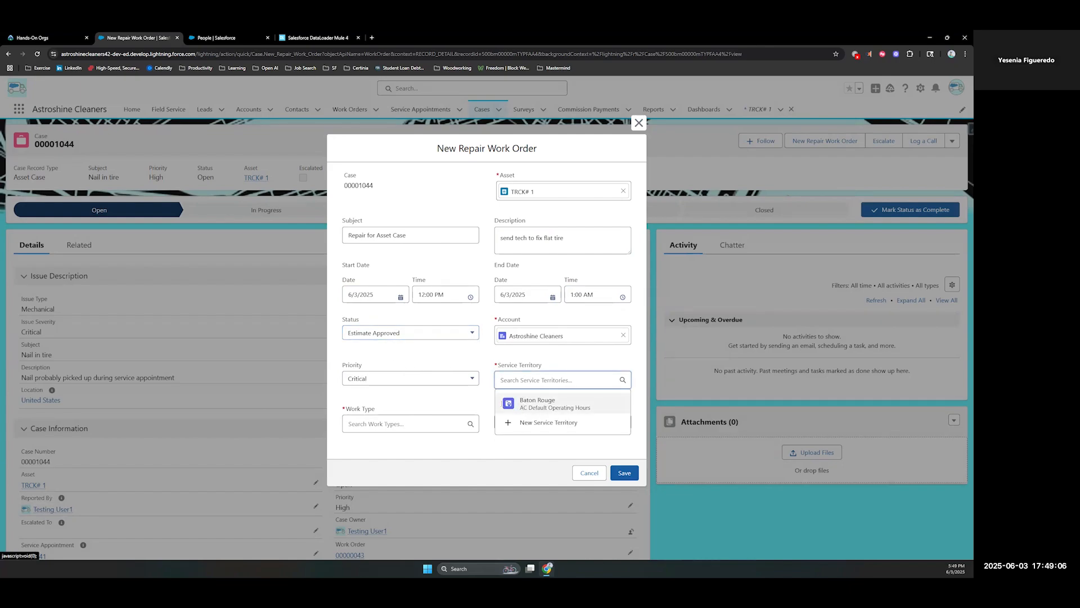
click(380, 421)
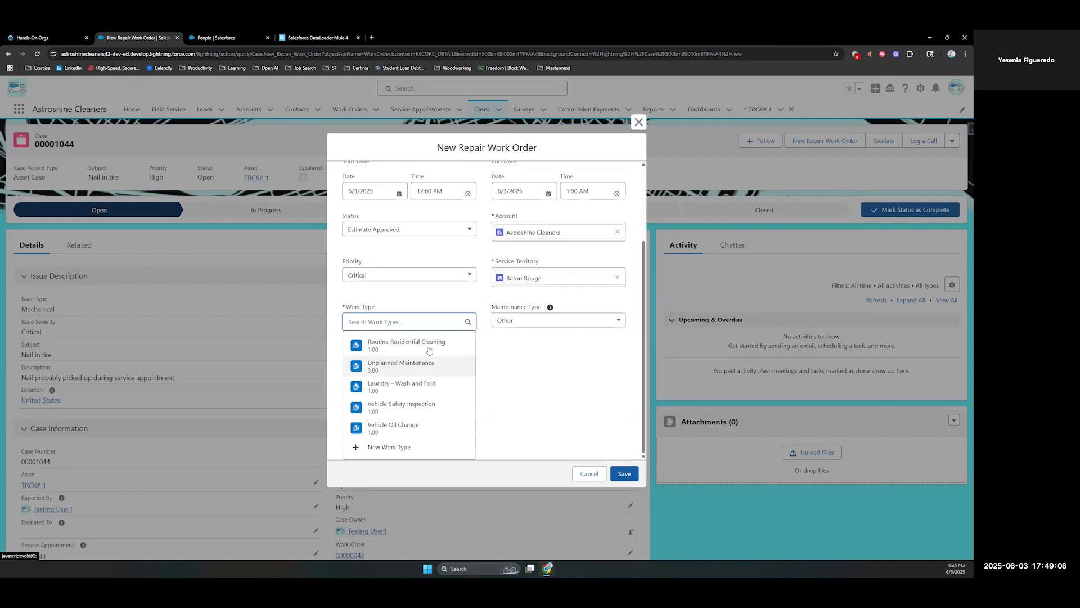
click(393, 368)
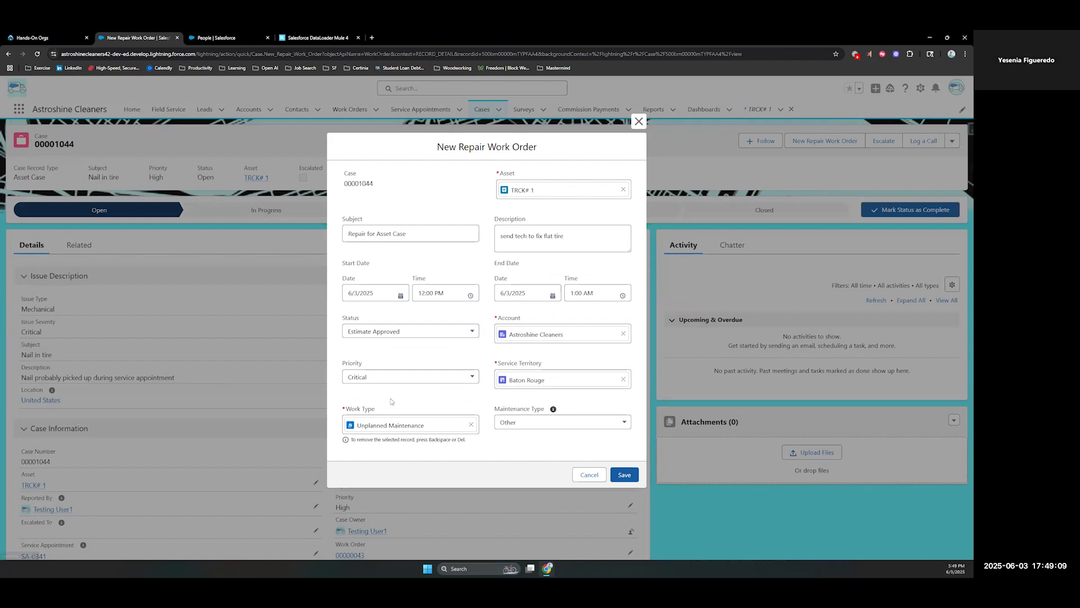
Choose Other as the Maintenance Type and try to save the repair work order
click(529, 423)
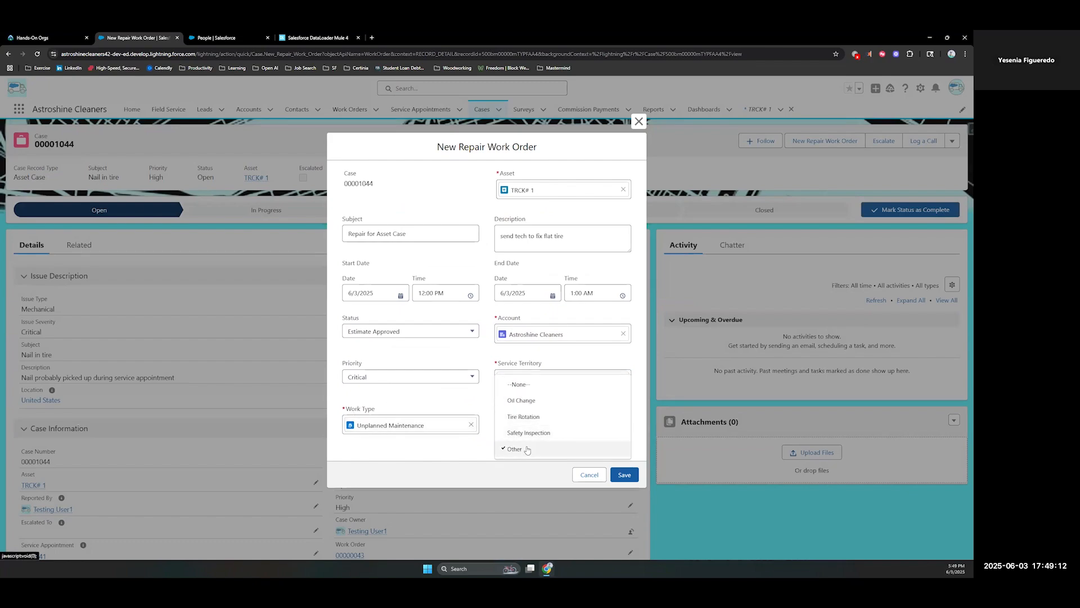
click(527, 449)
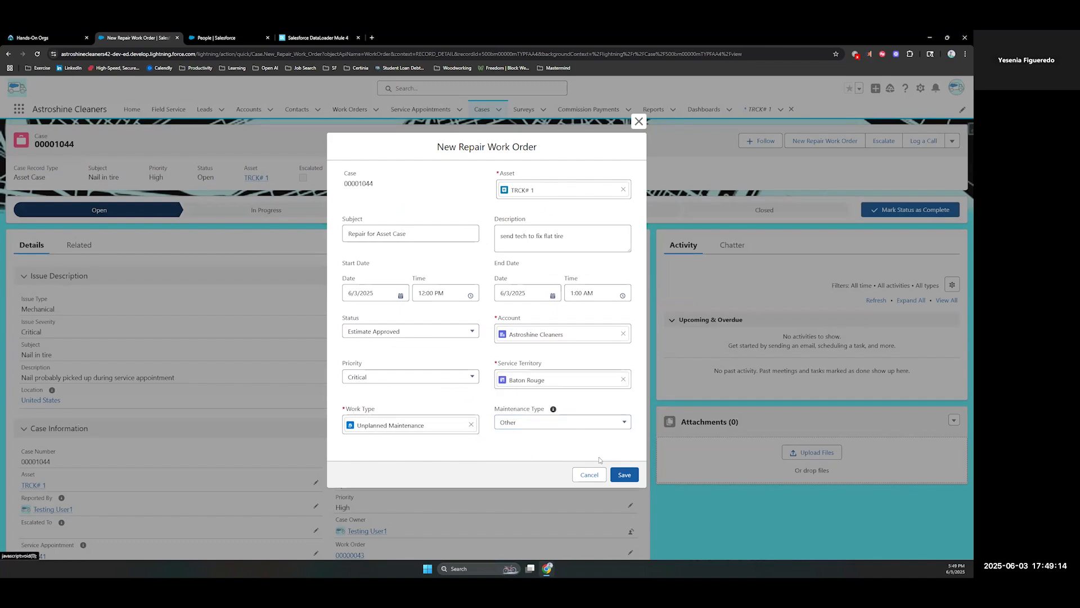
click(622, 474)
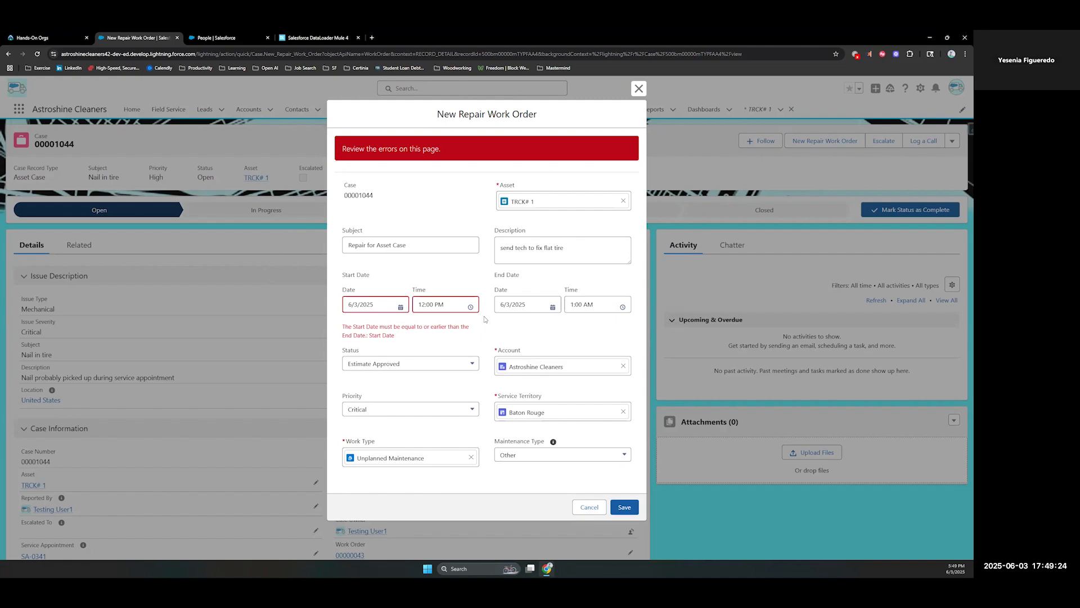
Change the work order's end time to a PM time after its start and save the repair work order
click(588, 304)
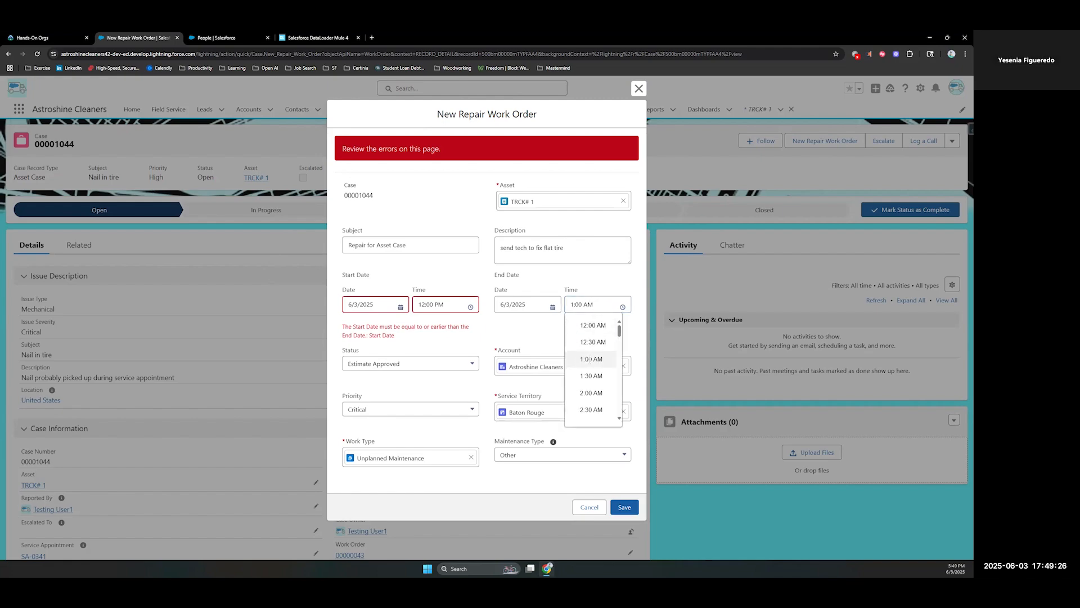
scroll(589, 363, down, 10)
scroll(589, 363, up, 3)
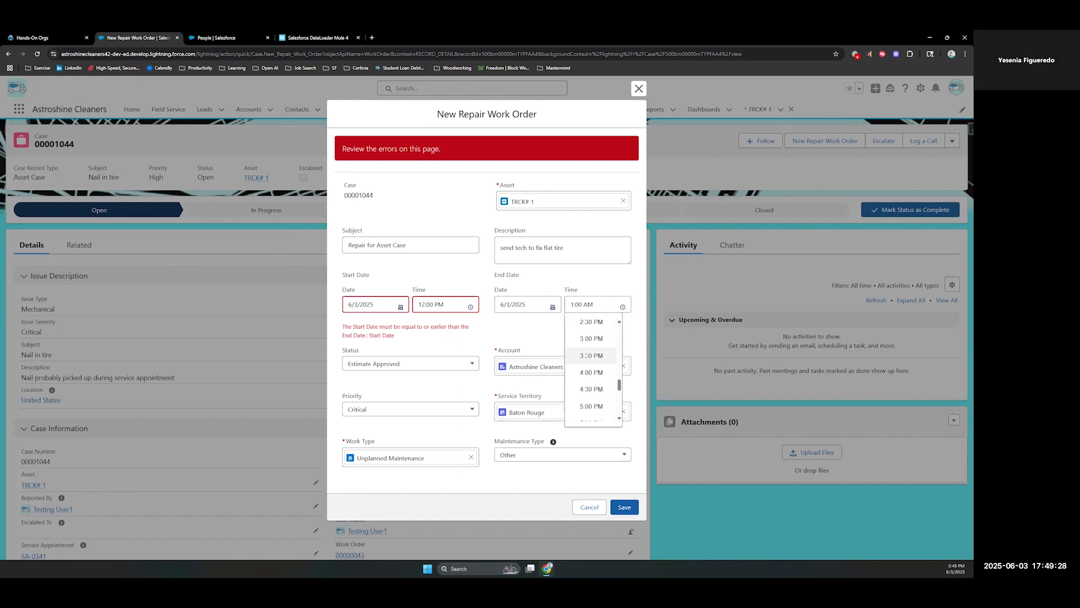
click(590, 365)
click(622, 507)
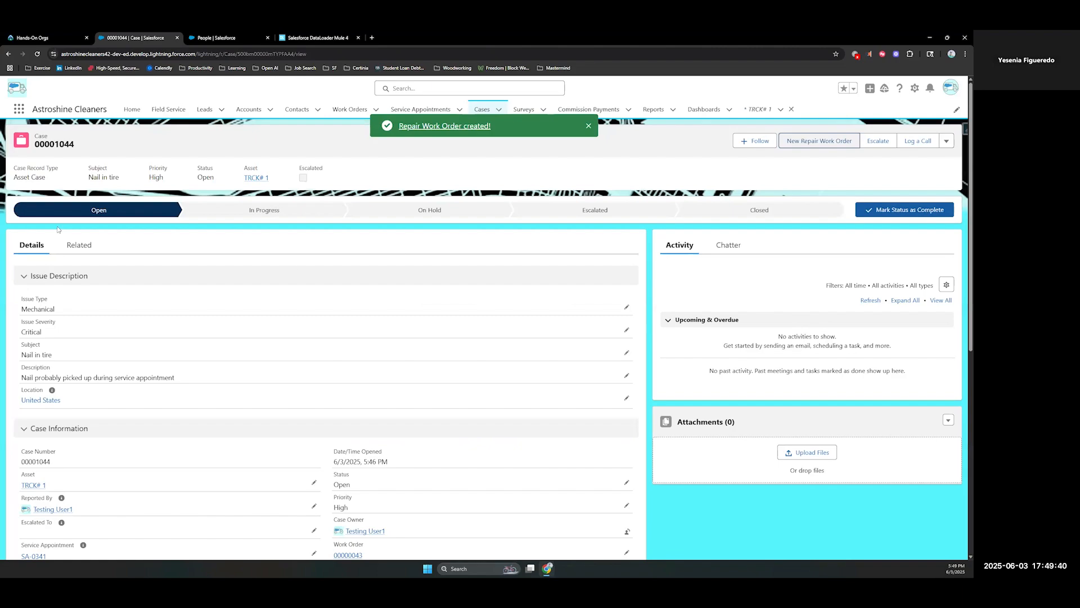
Open the newly created repair work order and check its open service appointment
click(466, 126)
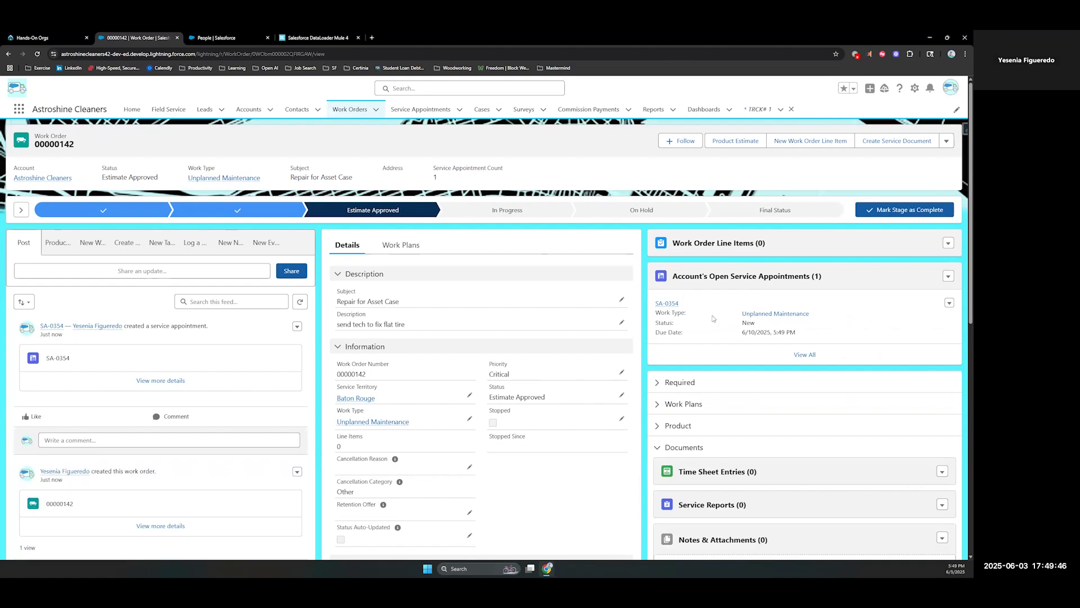
mouse_move(661, 309)
Schedule appointment SA-0354 for the Baton Rouge technician at about 9 AM on June 3, 2025 in the Field Service Gantt
click(158, 110)
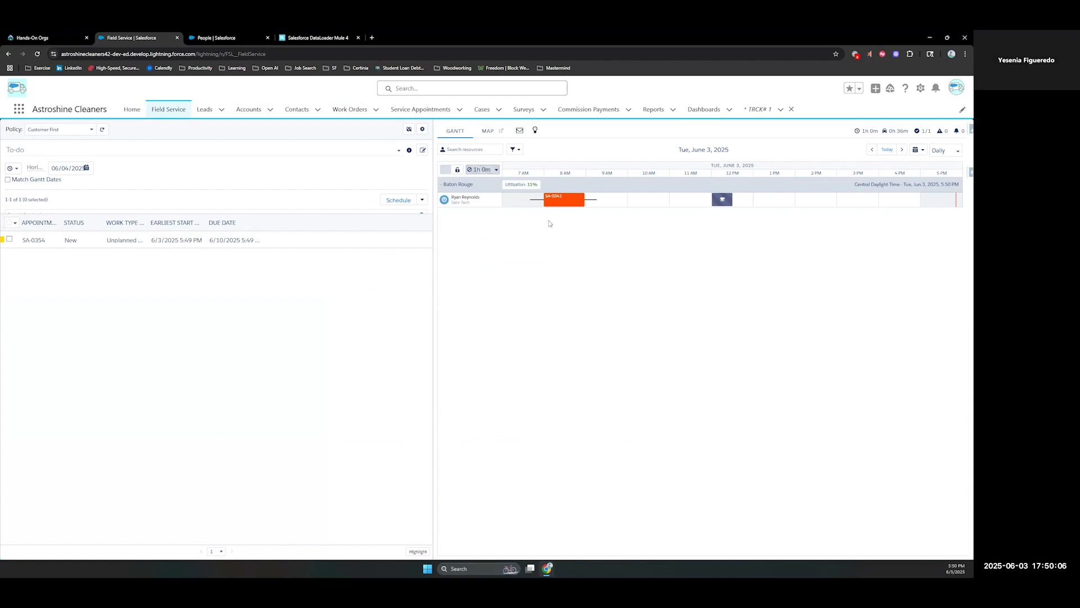
drag(34, 241, 589, 206)
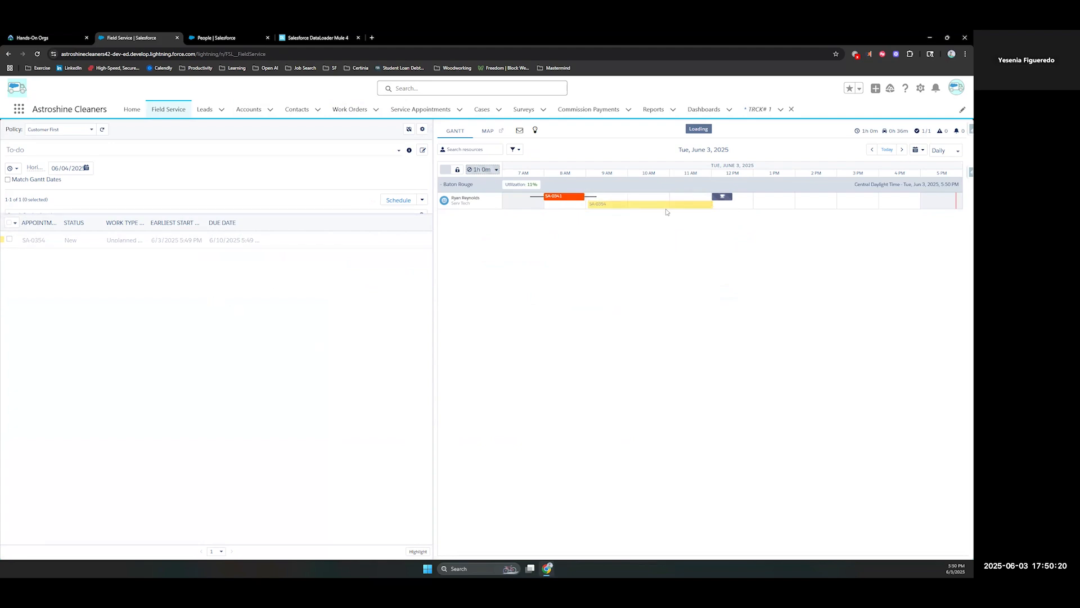
mouse_move(667, 209)
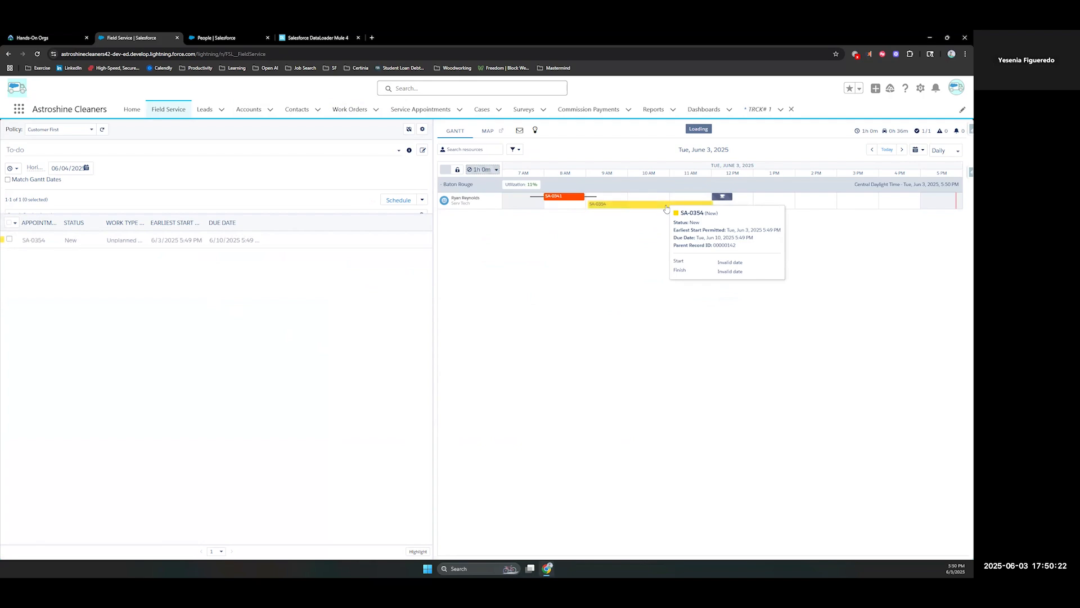
Open the scheduled SA-0354 appointment's details from the Gantt and bring up its full record in a separate browser tab
click(608, 202)
double_click(609, 202)
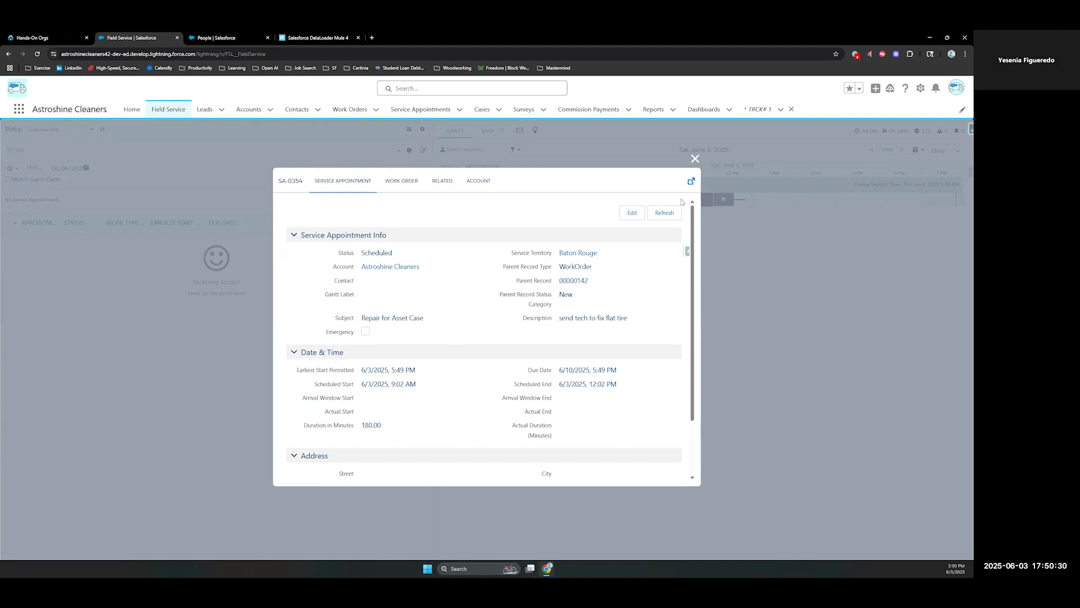
click(691, 183)
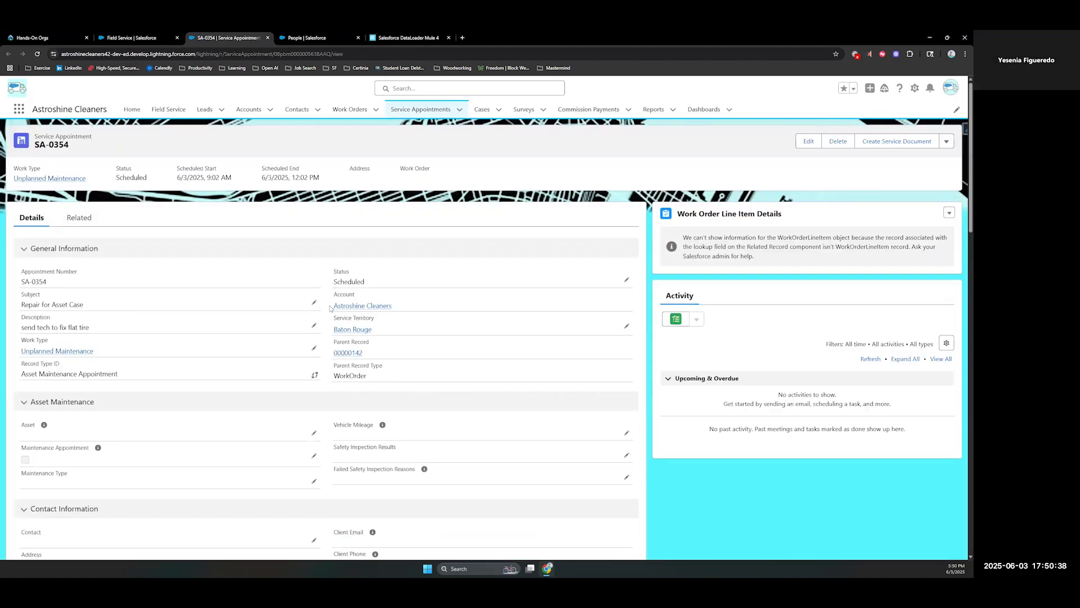
Set service appointment SA-0354's duration to 1 hour in its scheduled times
scroll(345, 392, down, 5)
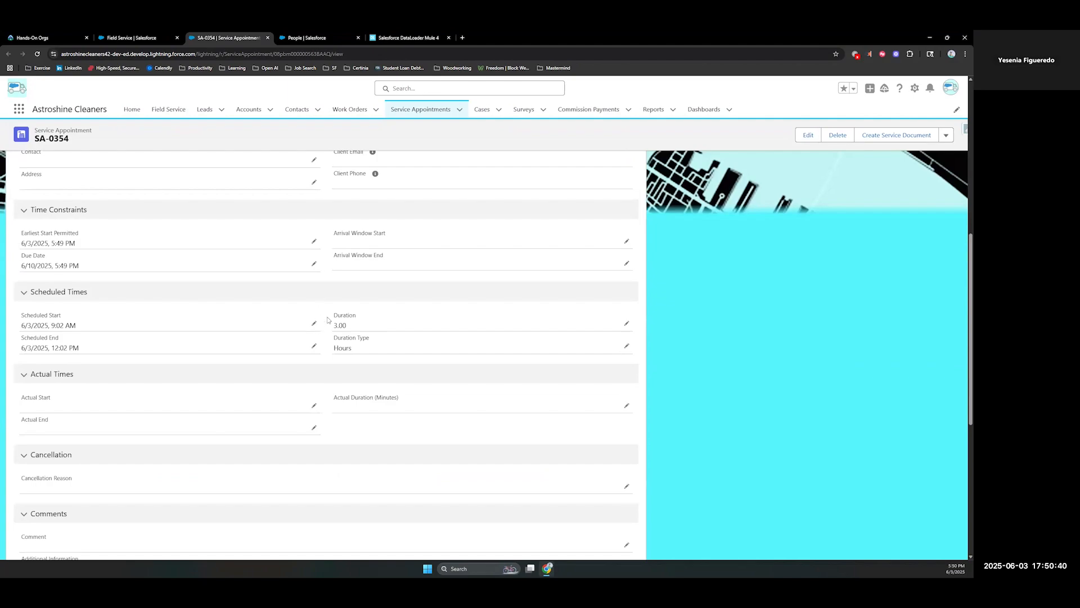
click(626, 323)
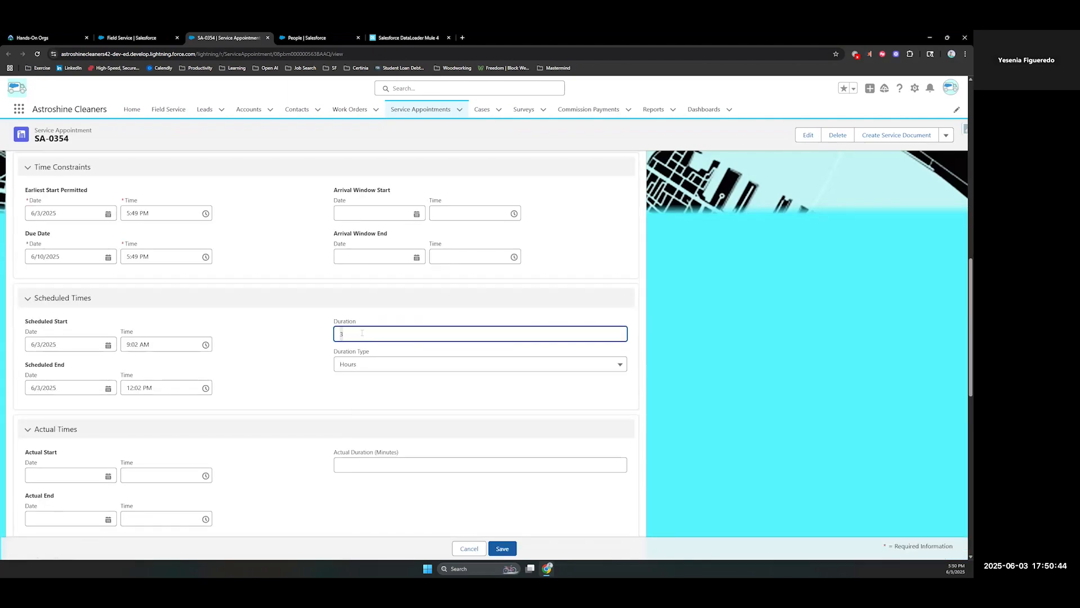
key(BackSpace)
text(1)
key(Tab)
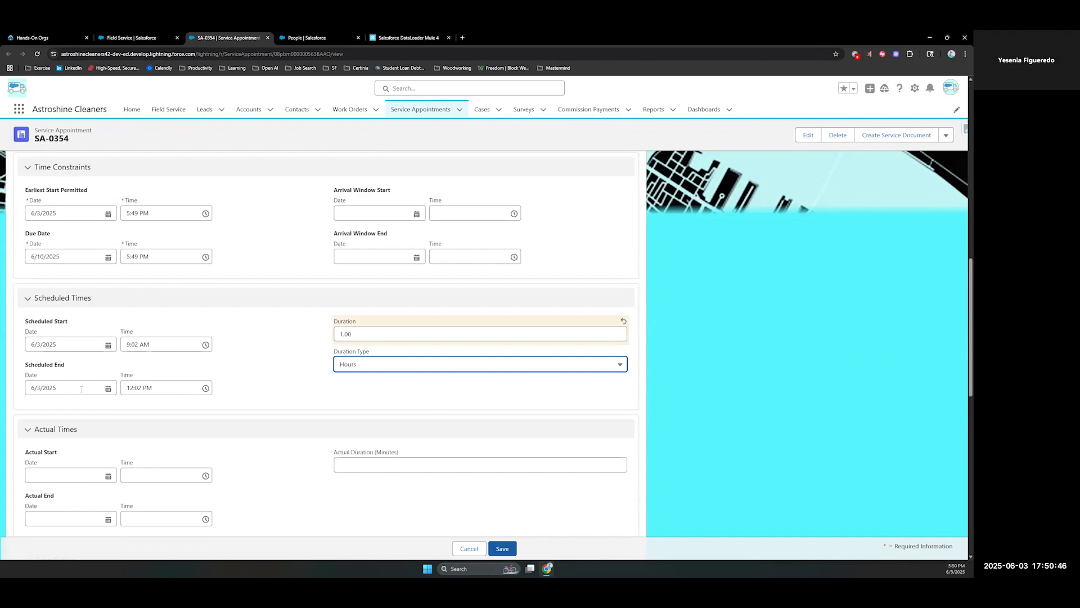
Set the appointment's scheduled end time to 10:00 AM on 6/3/2025 and save the record
click(206, 387)
scroll(180, 467, down, 3)
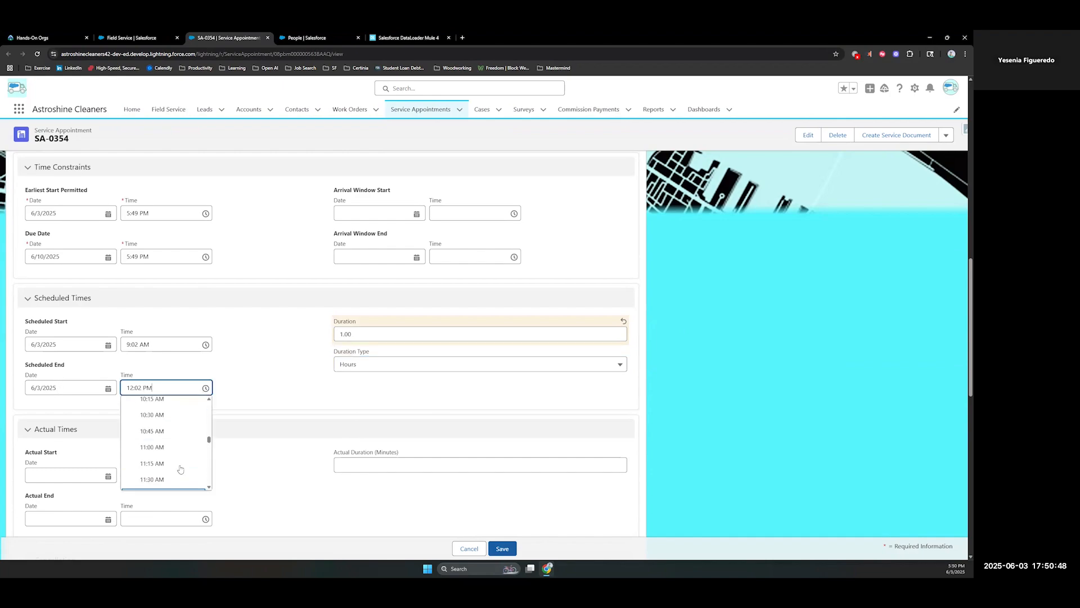
scroll(180, 469, down, 5)
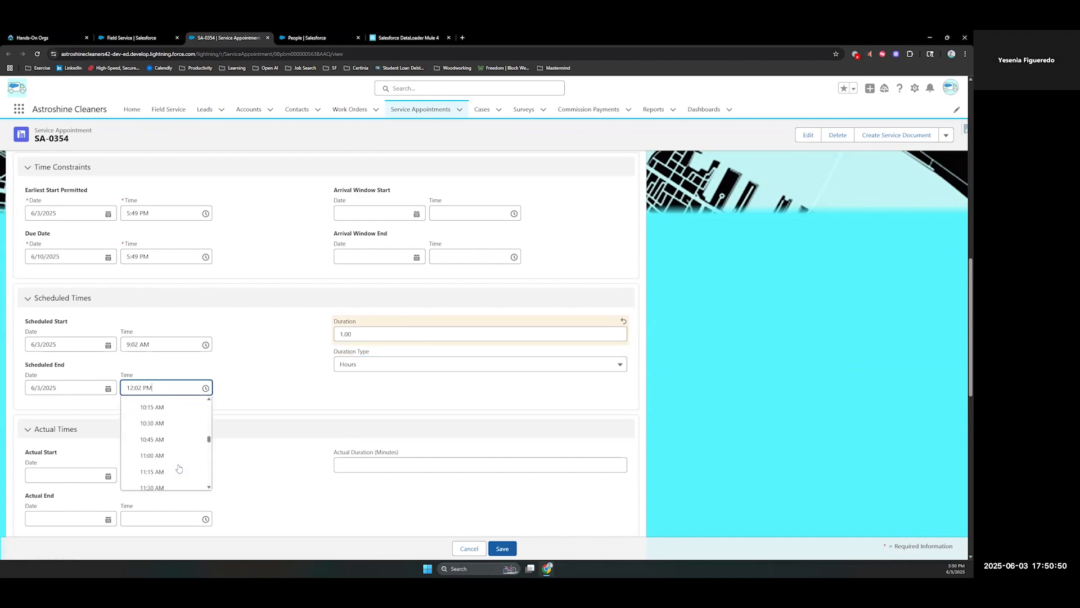
scroll(158, 428, up, 1)
click(158, 428)
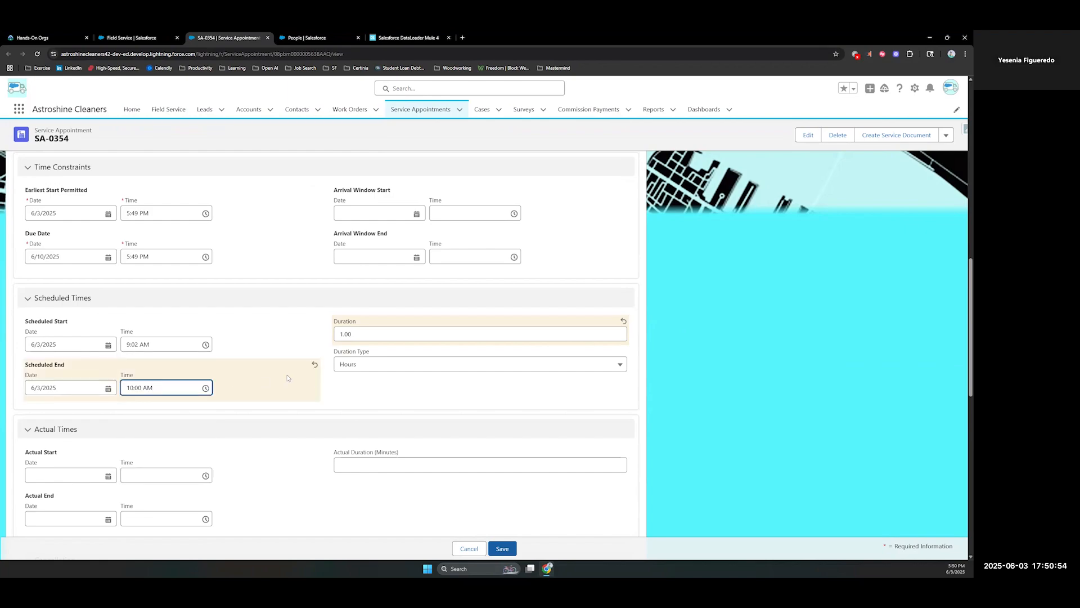
click(503, 548)
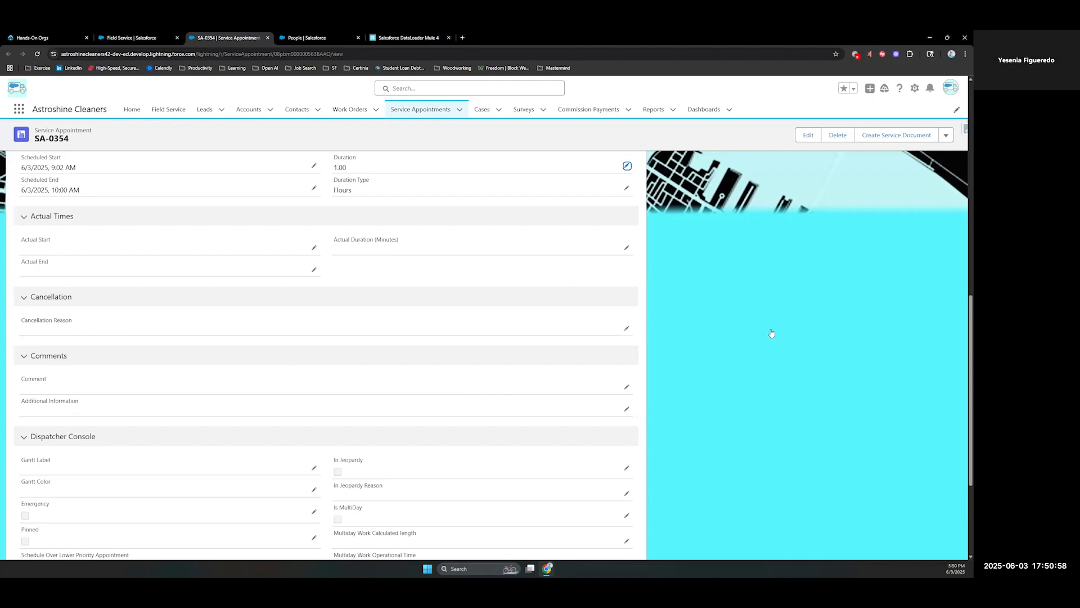
scroll(716, 422, up, 5)
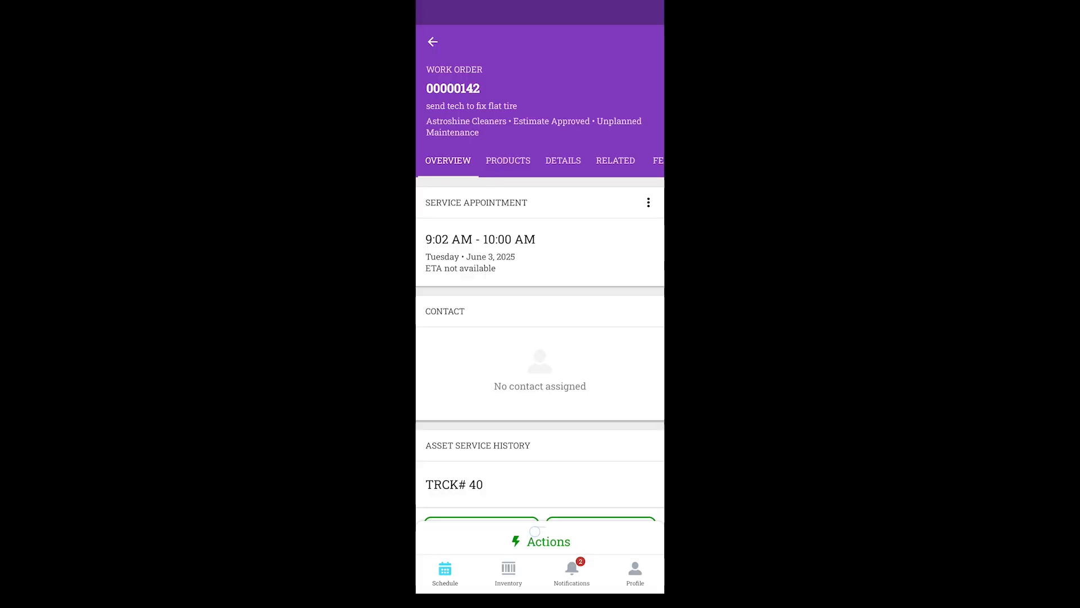
In the Field Service mobile app, set the flat-tire work order's status to In Progress and save it
click(541, 540)
click(495, 362)
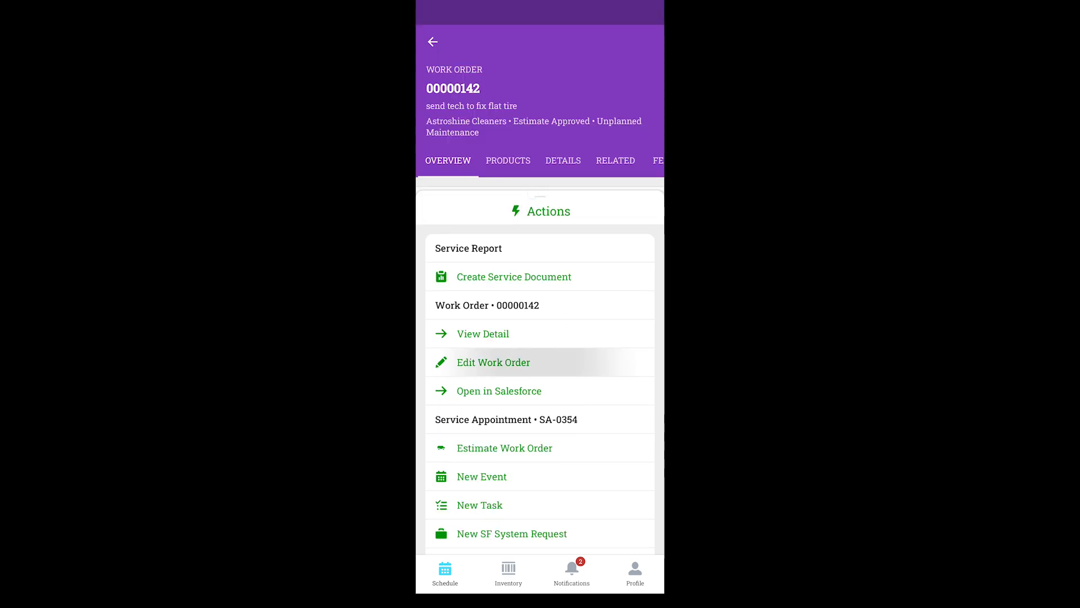
drag(561, 450, 600, 216)
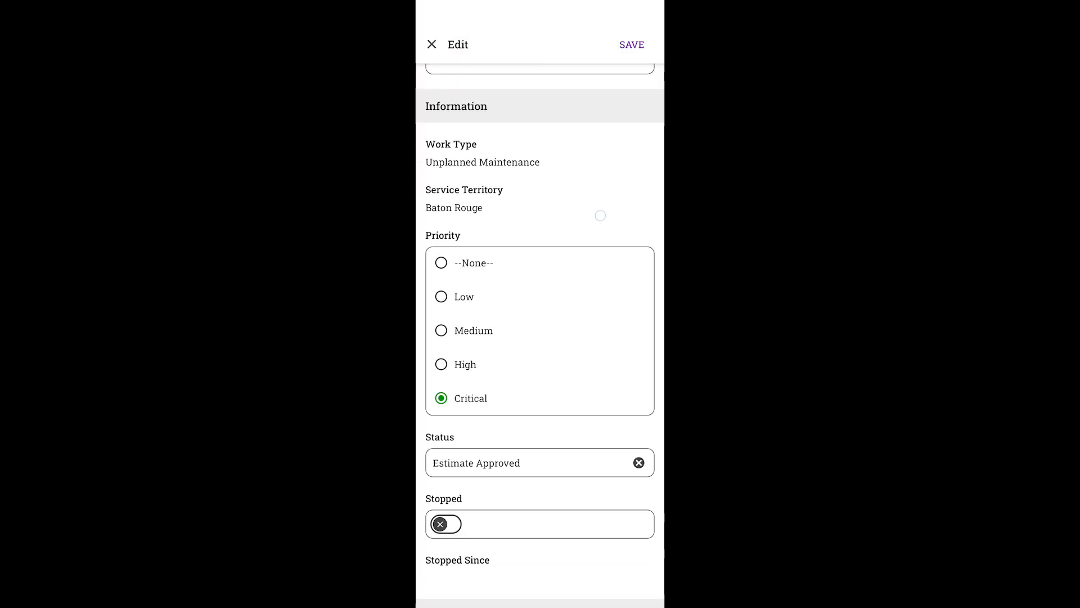
click(591, 377)
click(471, 531)
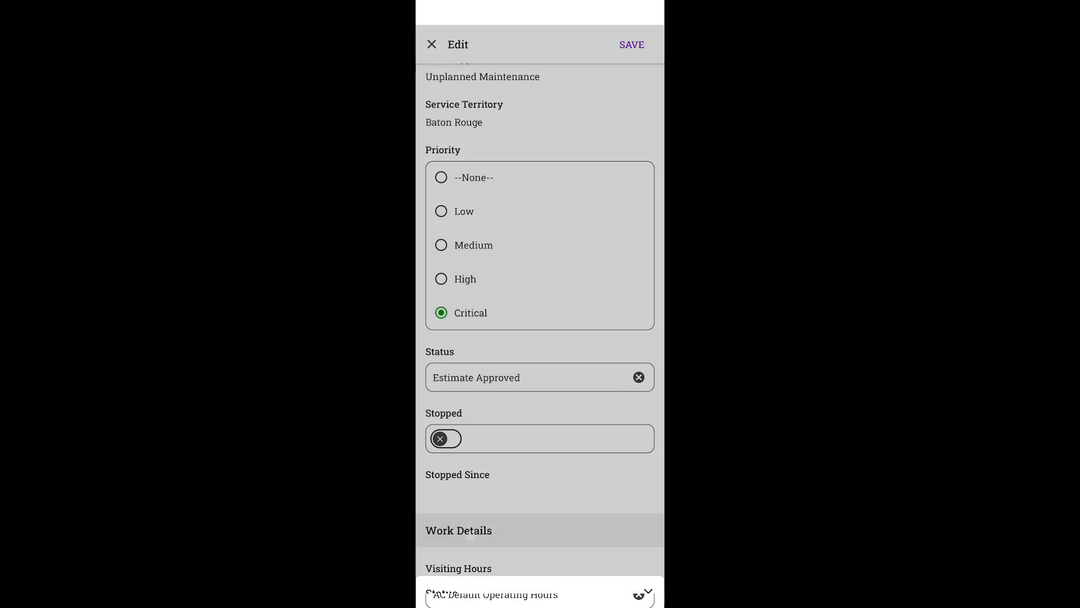
click(631, 44)
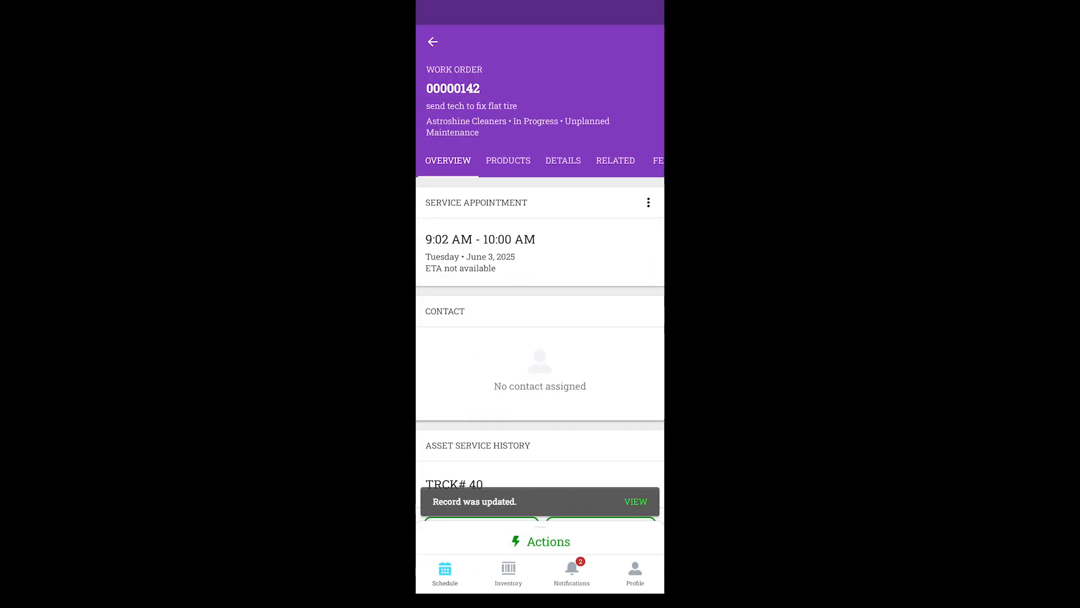
Reopen the flat-tire work order for editing in the mobile app, update its status, and save the record
click(540, 541)
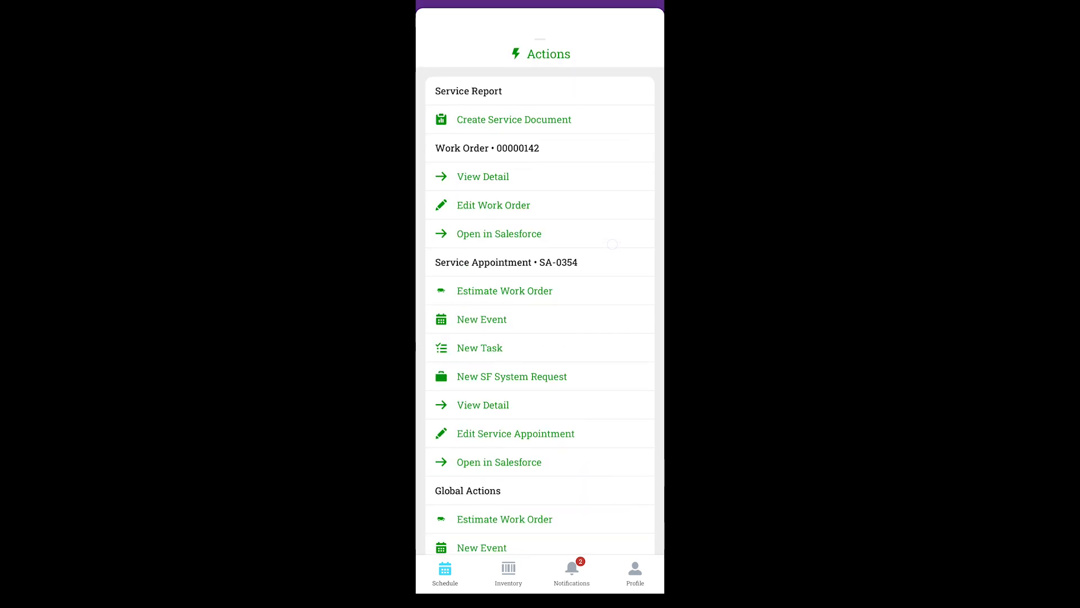
click(512, 199)
scroll(540, 338, down, 8)
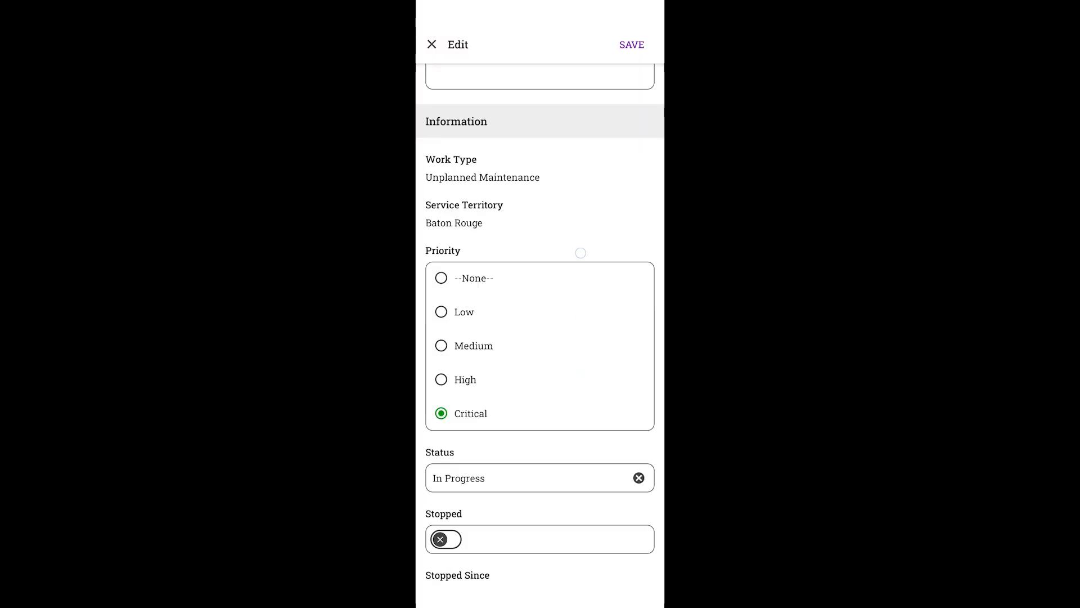
click(529, 216)
drag(512, 537, 557, 281)
click(648, 42)
click(632, 44)
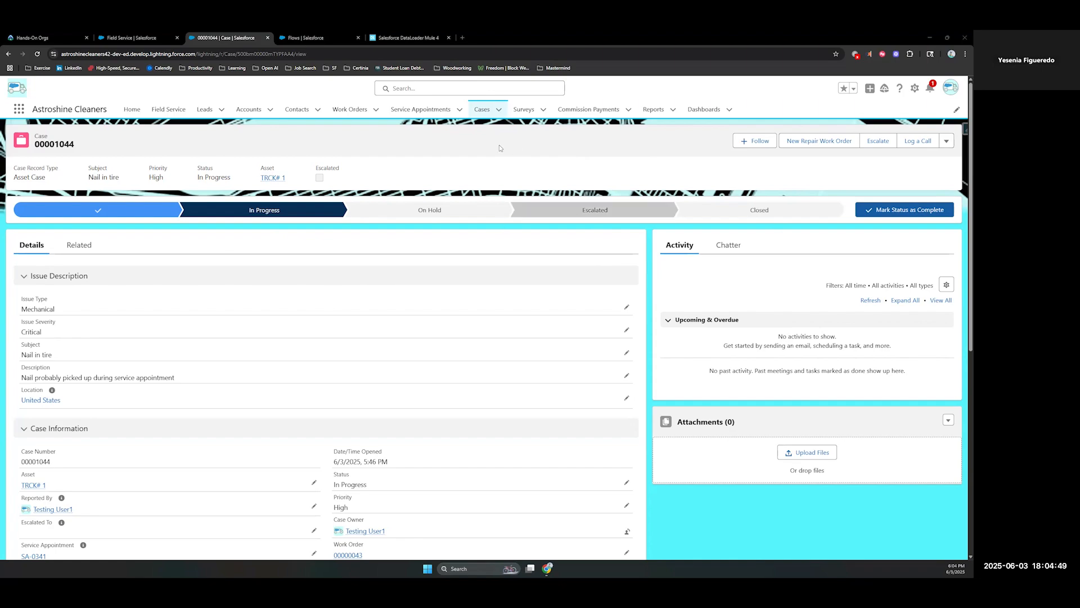
In desktop Salesforce, close the "Nail in tire" asset case with the status Closed - Resolved and save
click(738, 209)
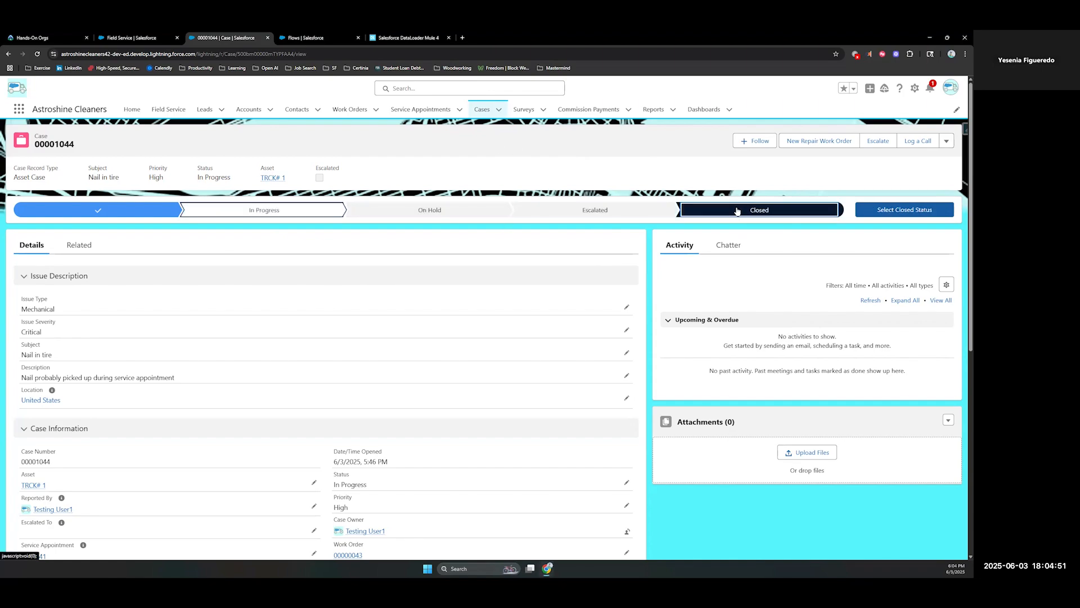
click(903, 209)
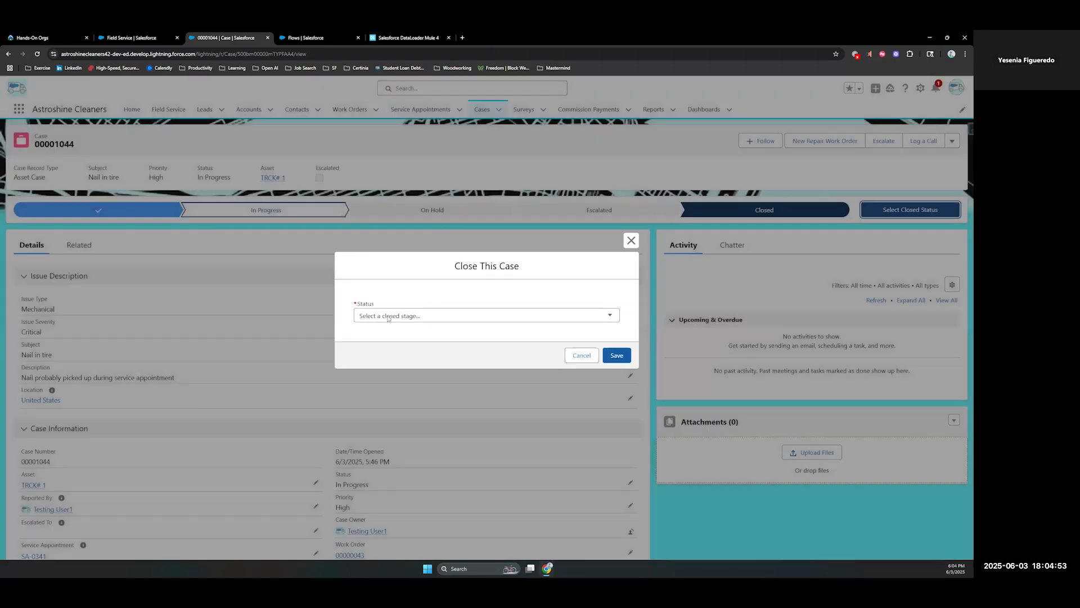
click(388, 316)
click(417, 338)
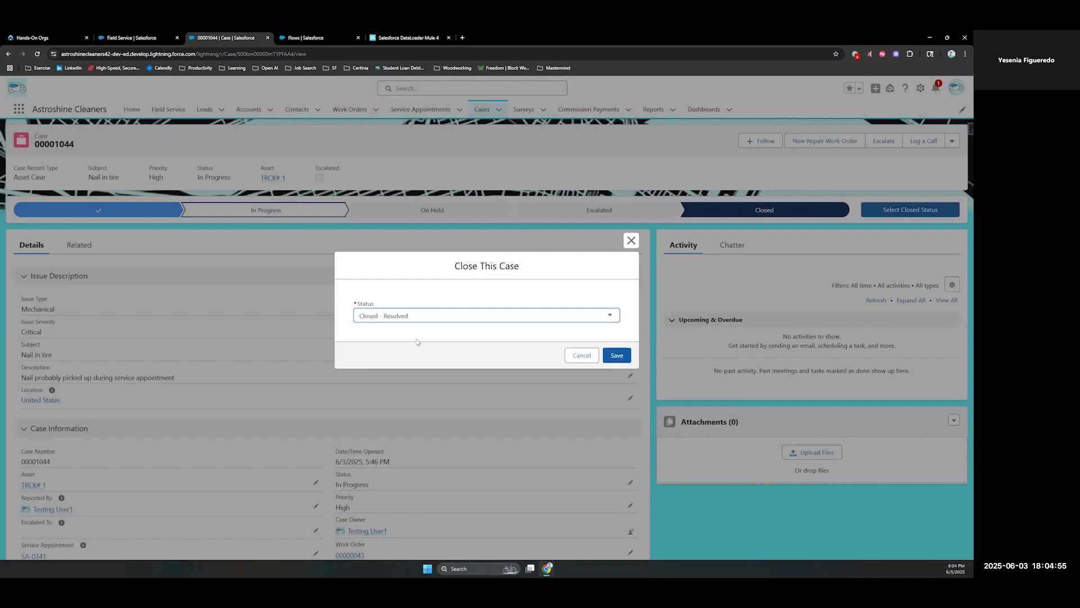
click(495, 321)
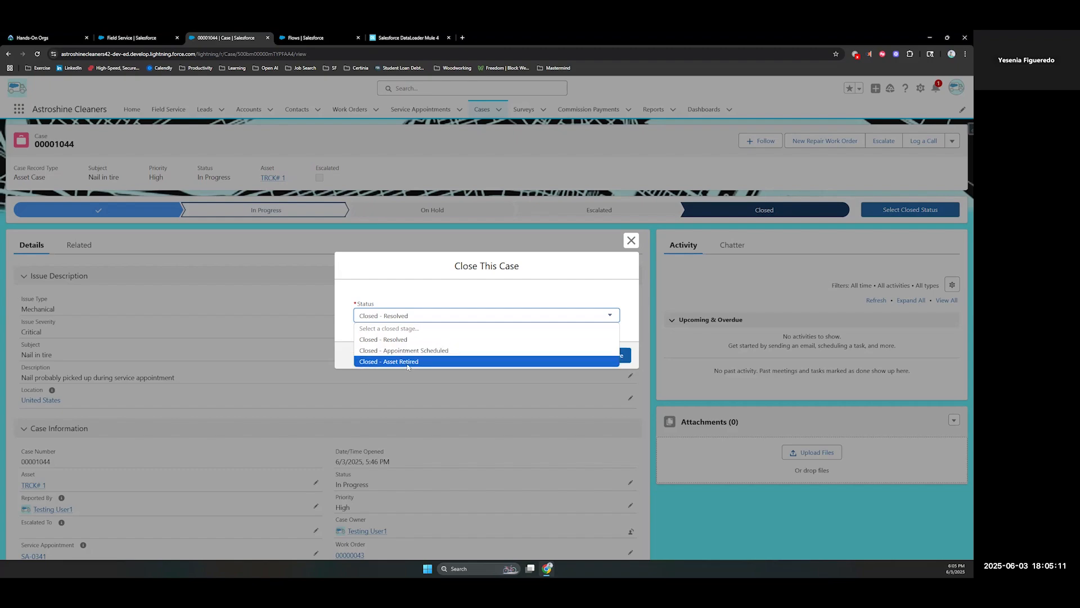
click(394, 289)
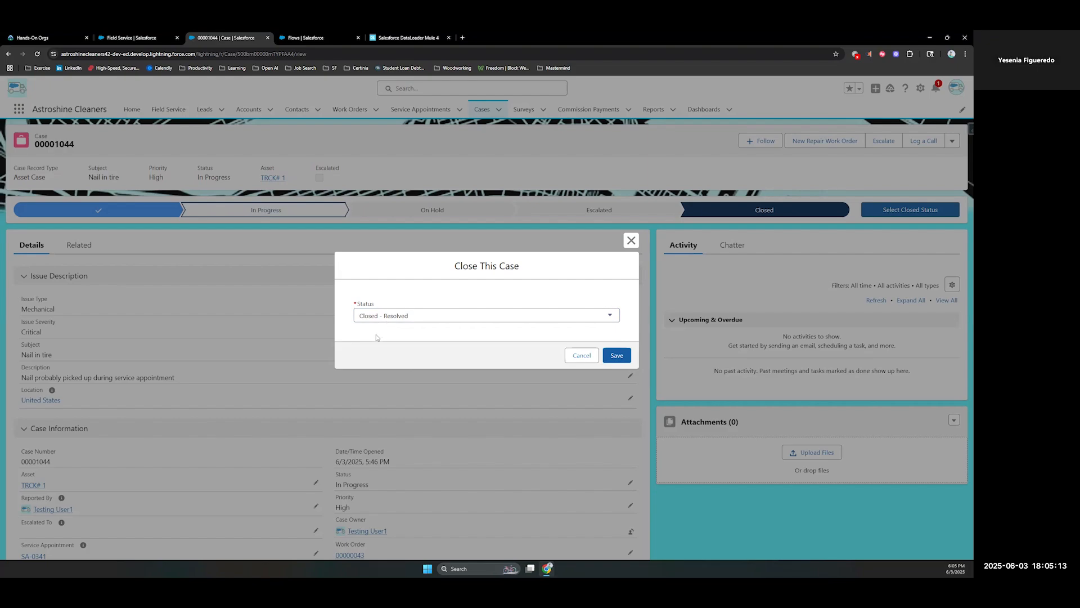
click(616, 355)
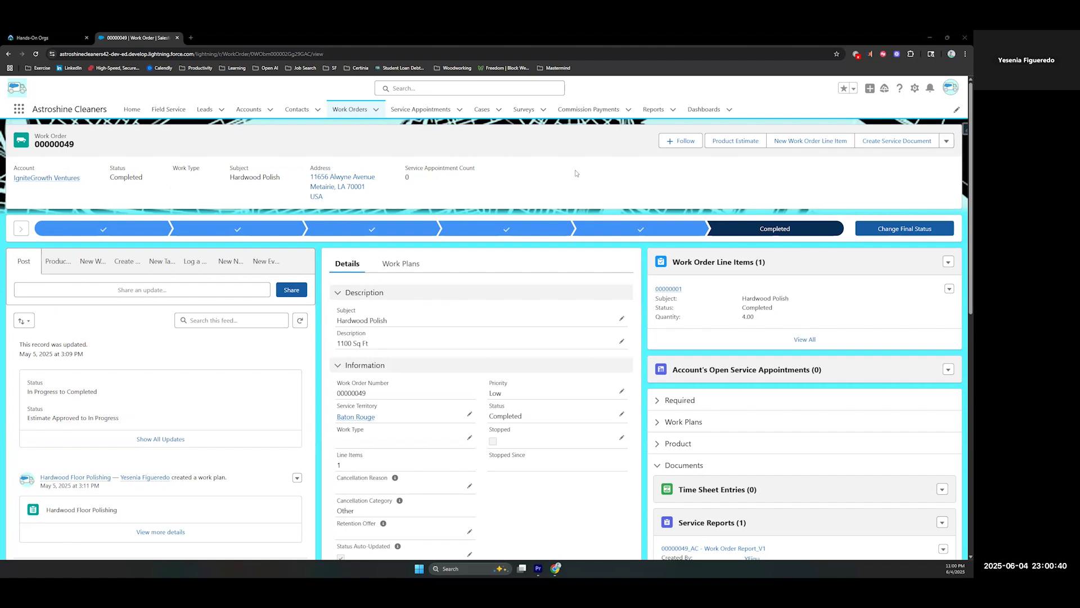
Expand the related records of the completed Hardwood Polish work order to reach its cases
scroll(588, 188, down, 3)
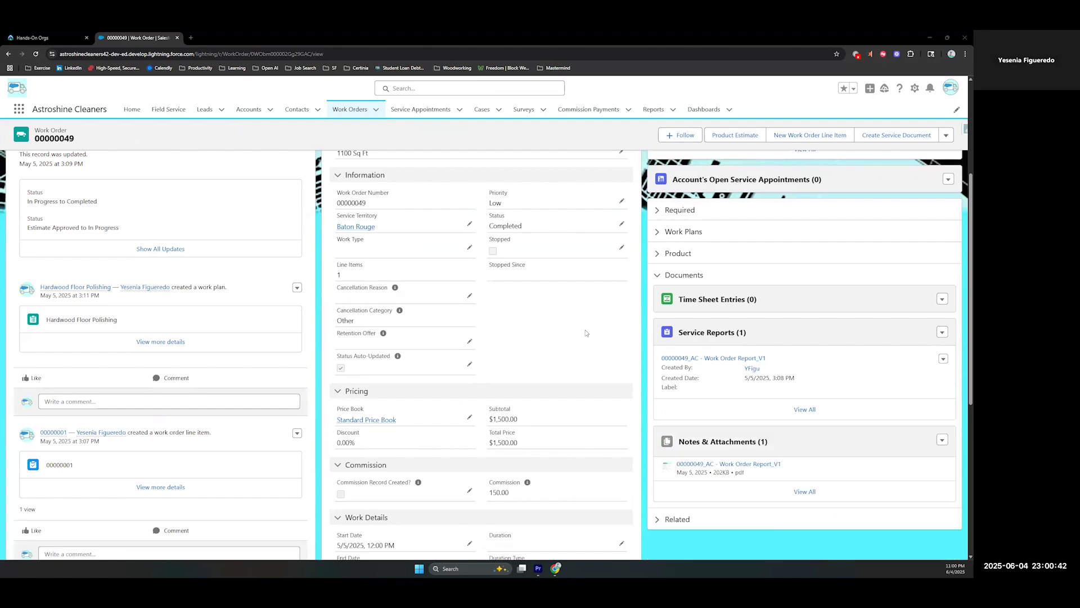
scroll(578, 318, down, 1)
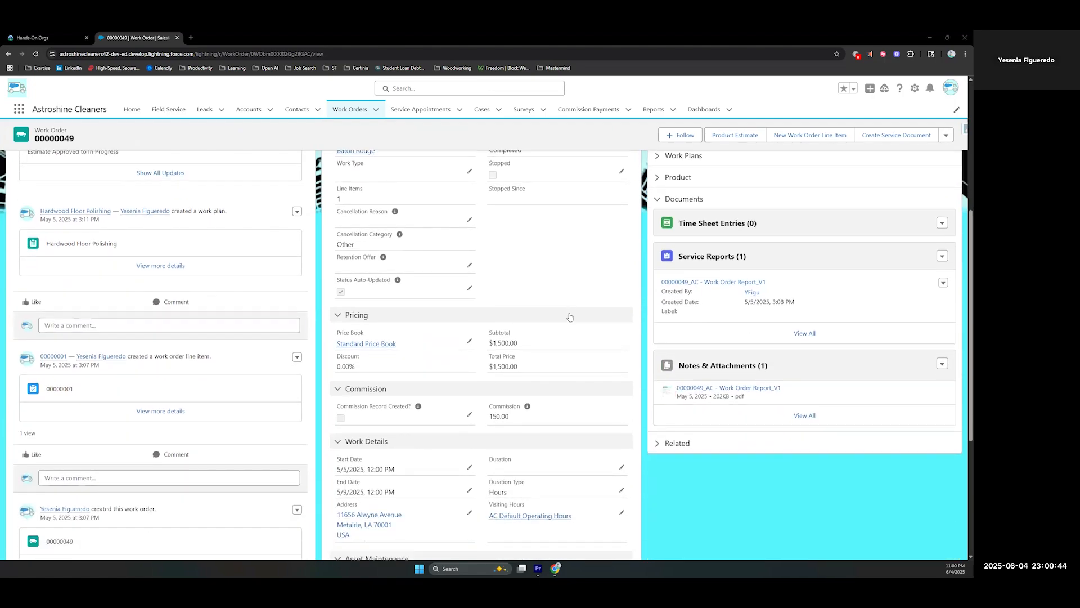
click(658, 443)
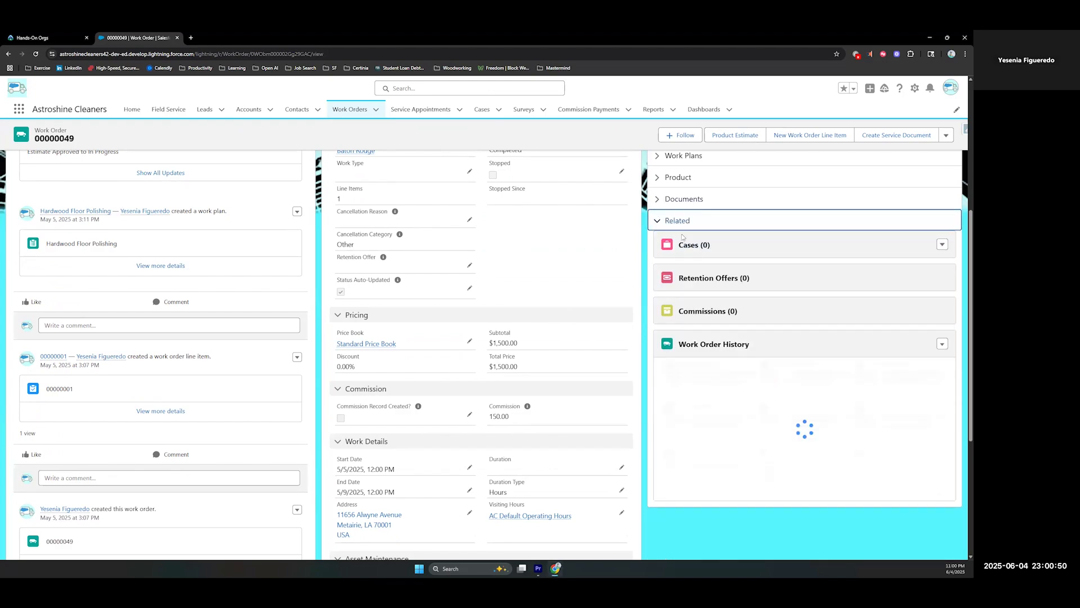
click(941, 245)
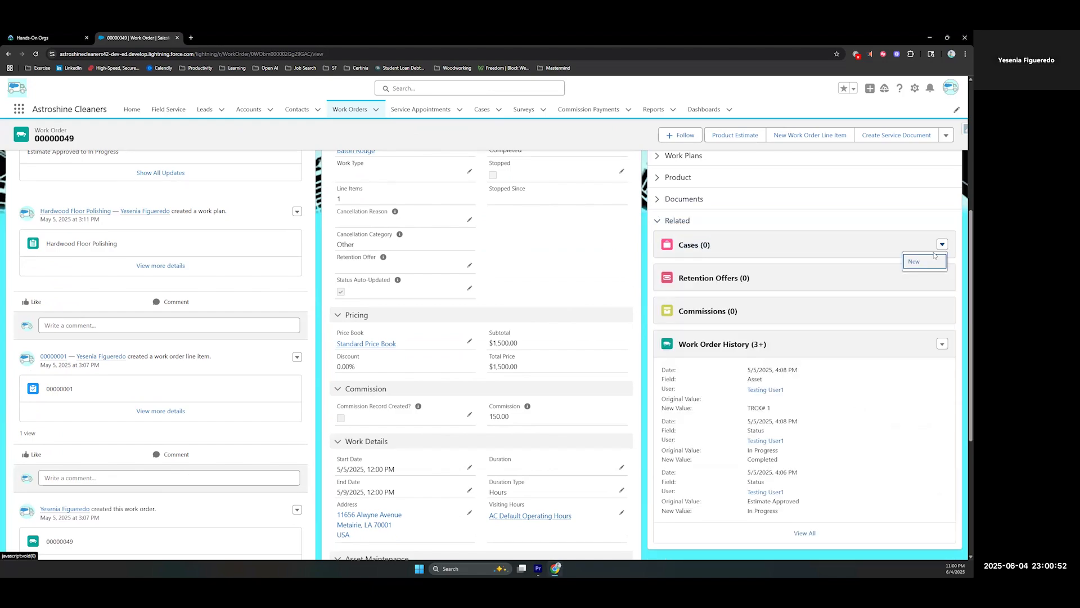
click(926, 263)
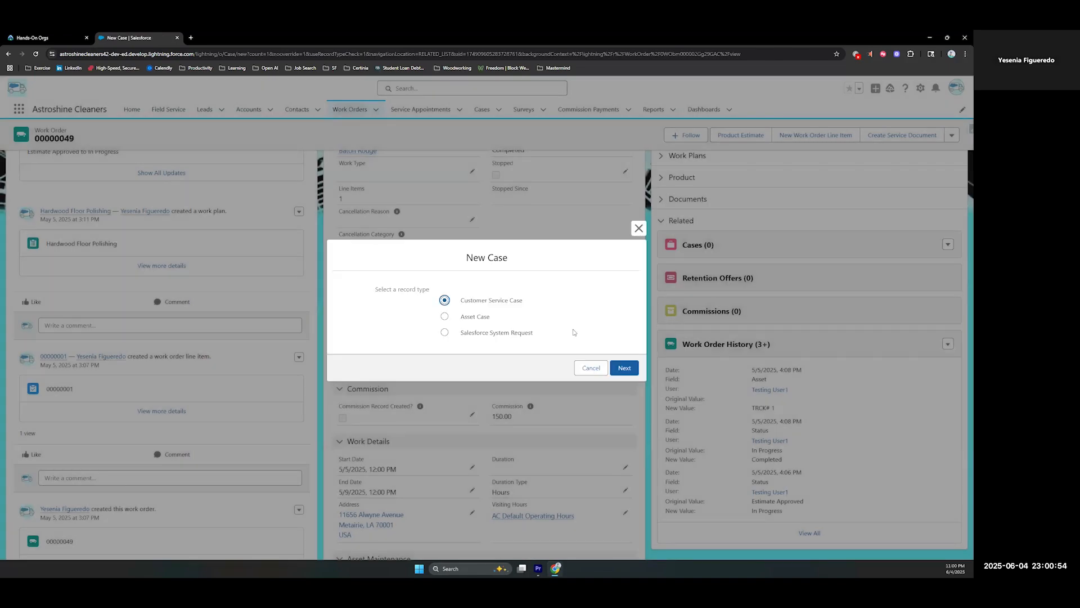
click(638, 228)
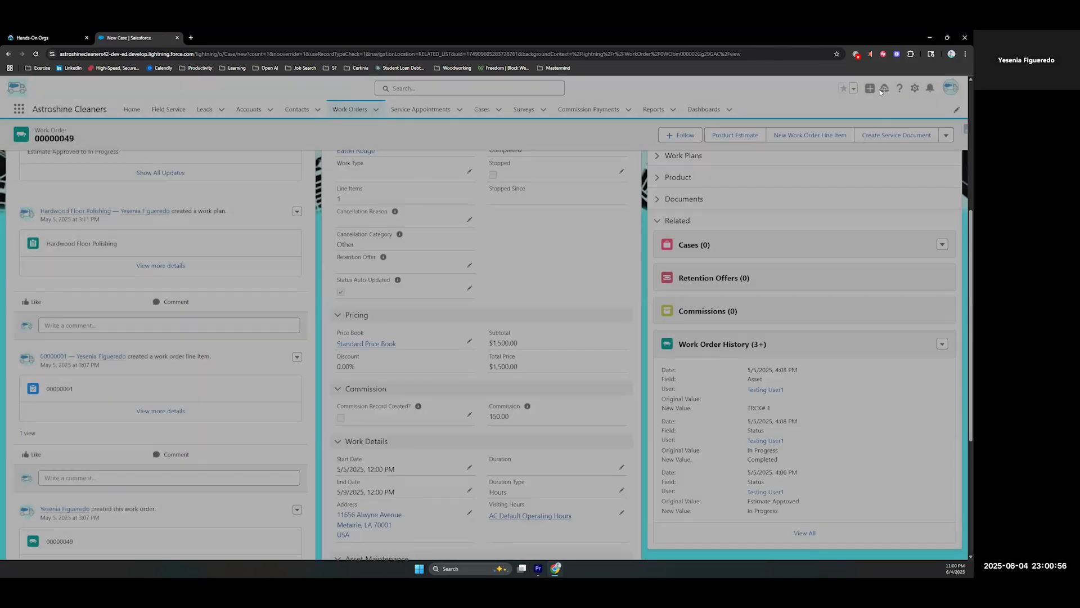
click(870, 89)
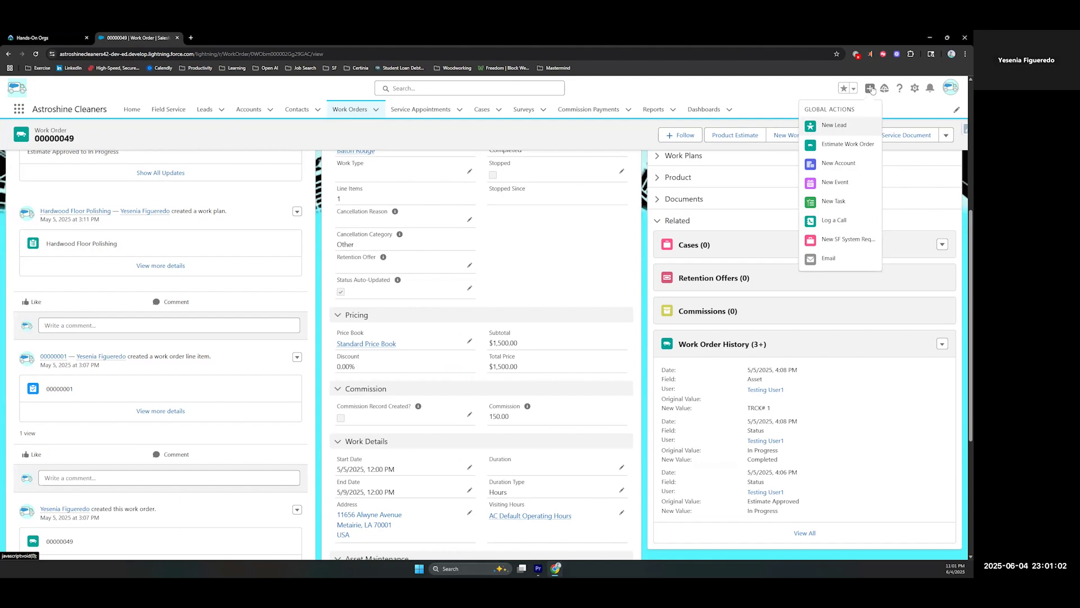
click(872, 89)
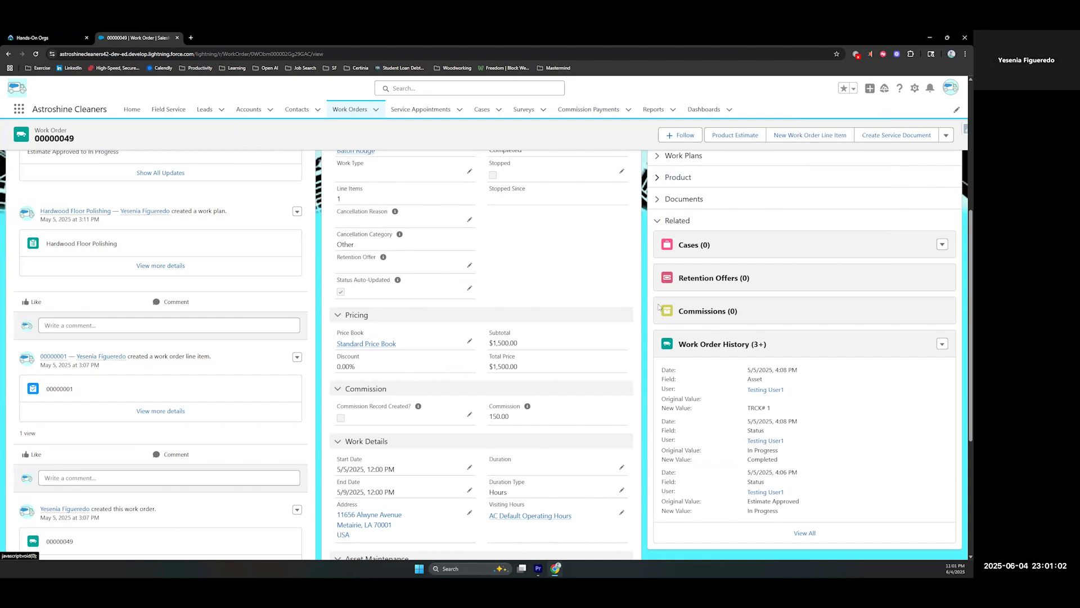
Start a new case of the Customer Service Case record type from the Hardwood Polish work order's related cases
click(943, 245)
click(925, 259)
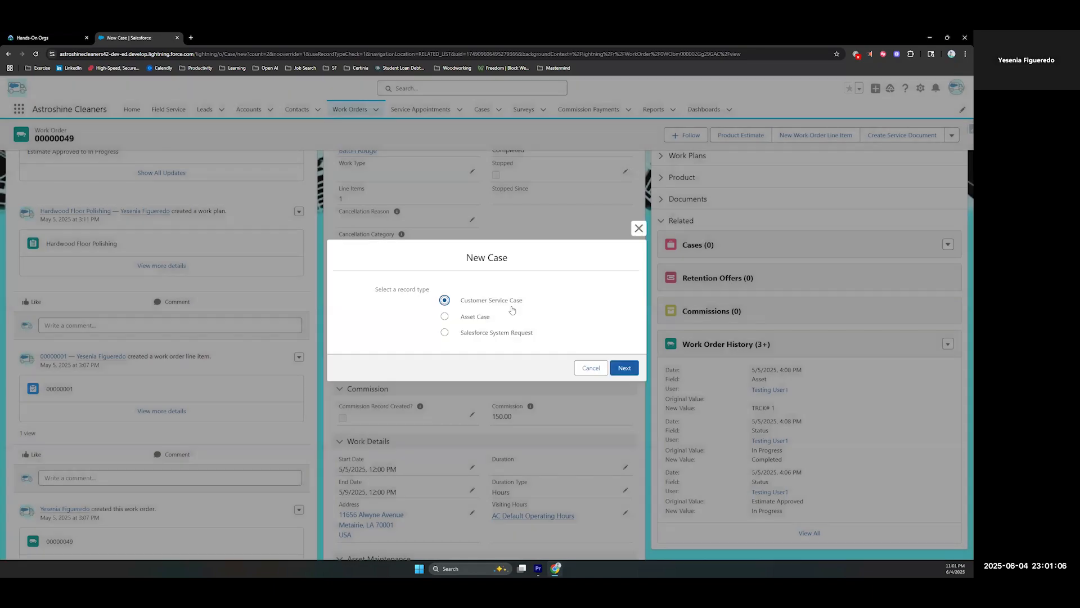
click(624, 367)
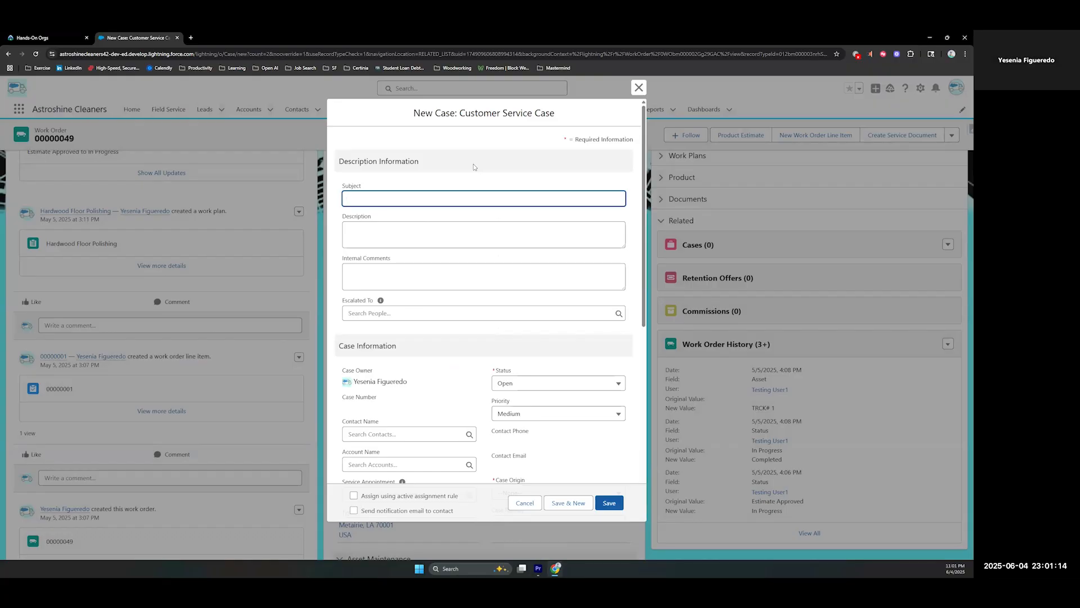
Enter the case subject "rude technician" and the description "wouldn't do a simple task - dusting in a separate room"
text(rude technician)
key(Tab)
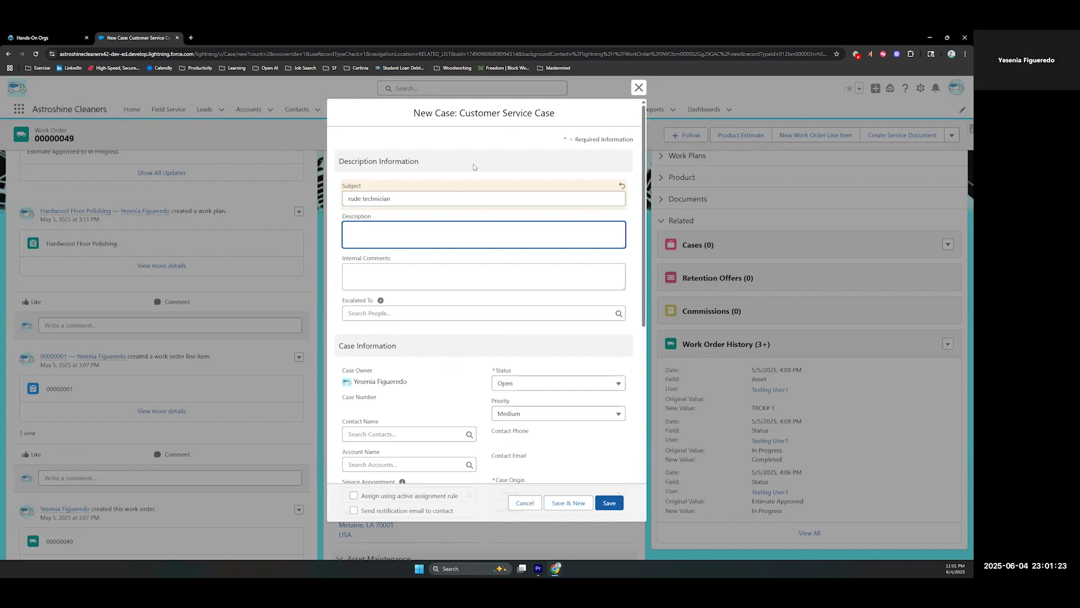
text(wouldn't do a simple task)
key(Tab)
key(shift+Tab)
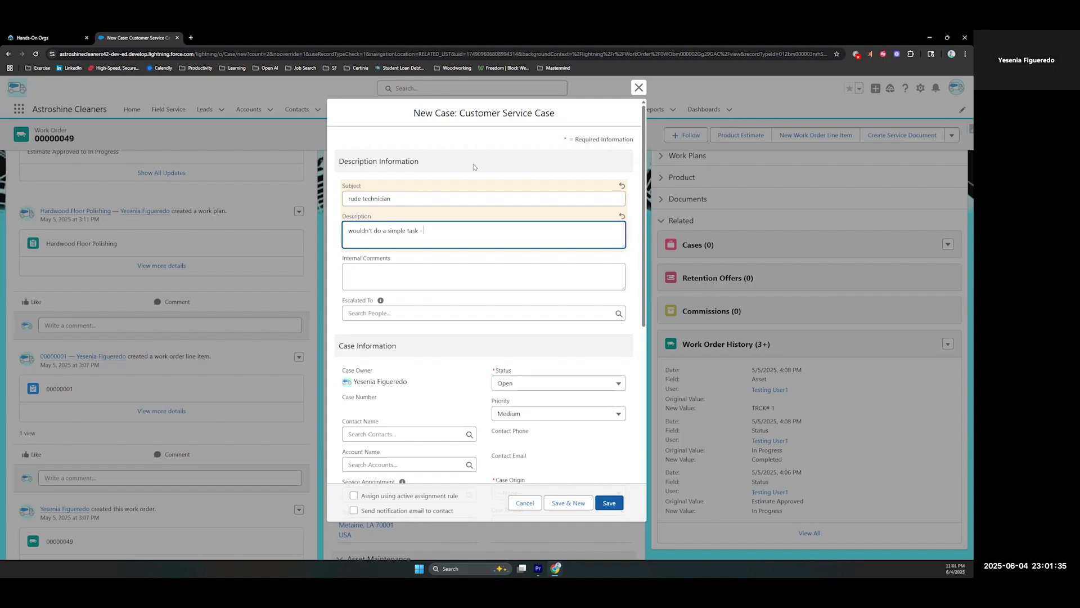
text(- dusting in a separate room)
key(Tab)
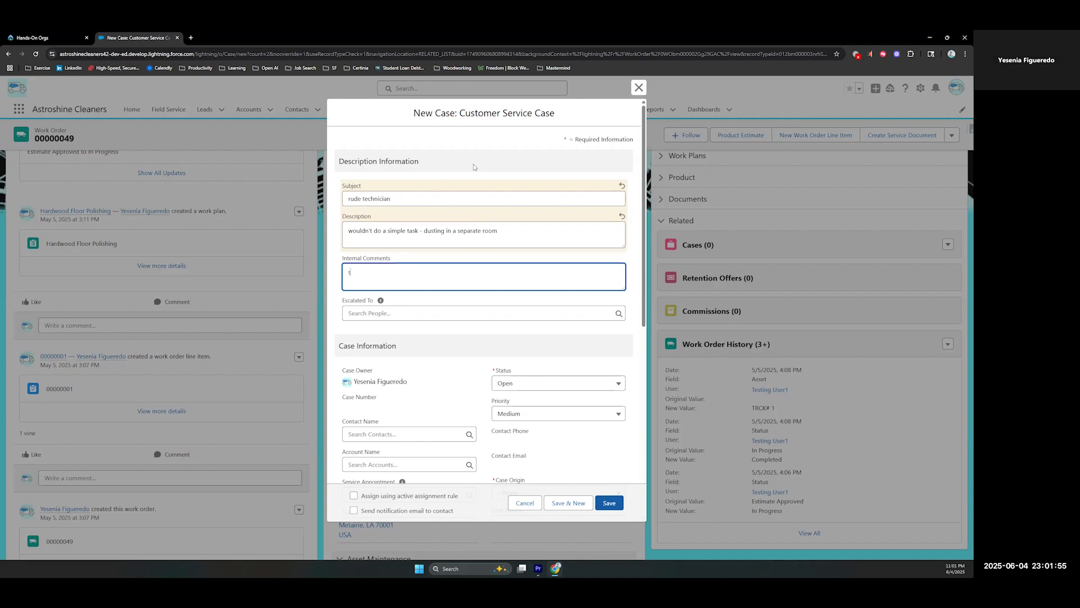
Enter the internal comment "tech wouldn't agree to extra free labor" and set the case status to In Progress
text(tech wouldn't agree to extra free labor)
click(469, 332)
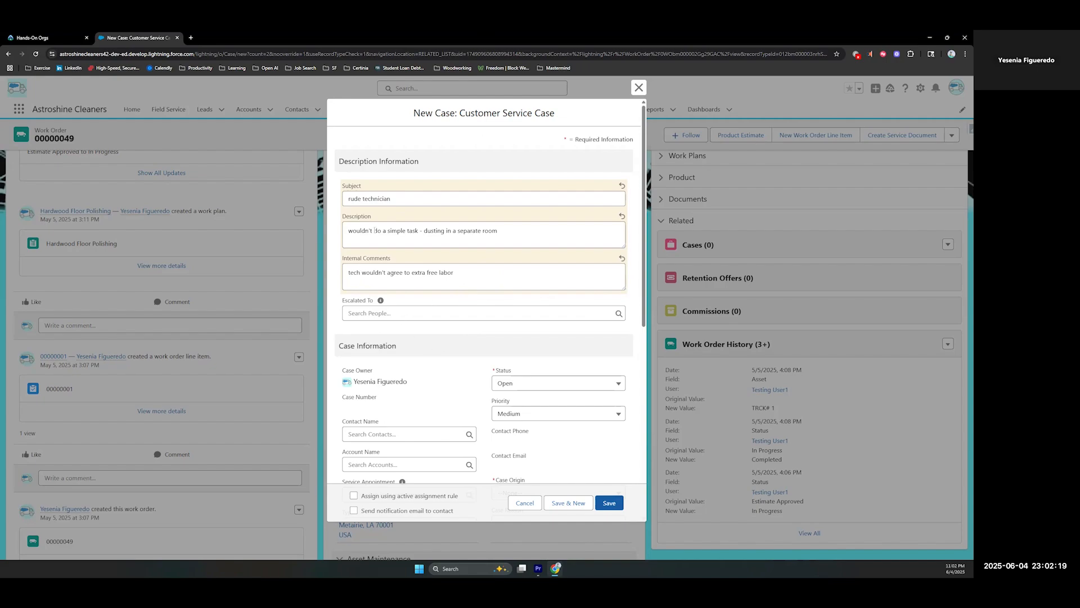
click(554, 383)
click(529, 420)
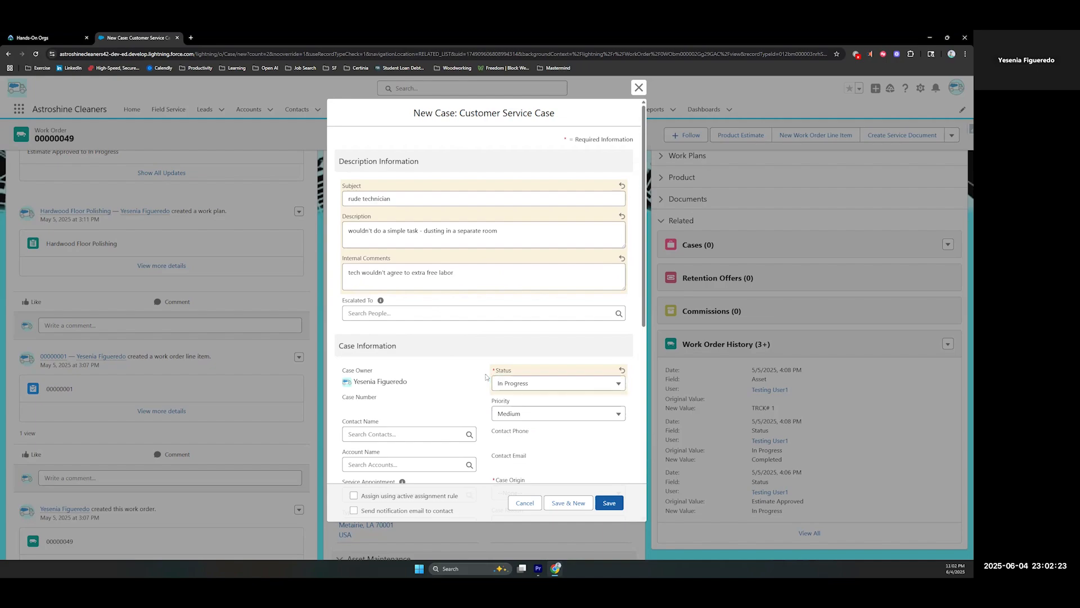
Assign the first matching InnoVision Group contact to the case and set its account to InnoVision Group
scroll(483, 371, down, 2)
click(470, 321)
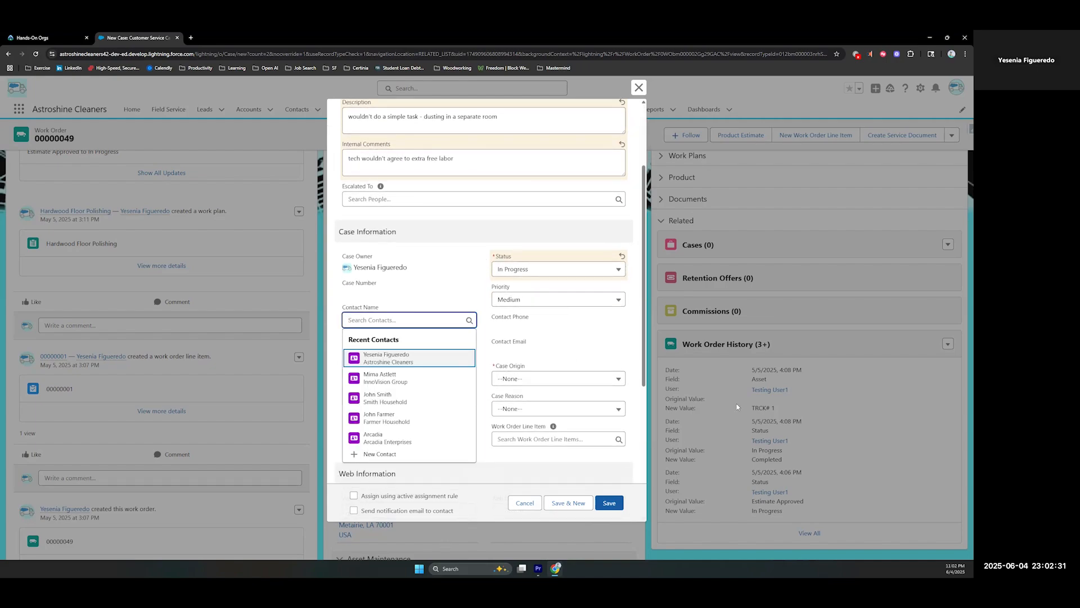
text(in)
text(nov)
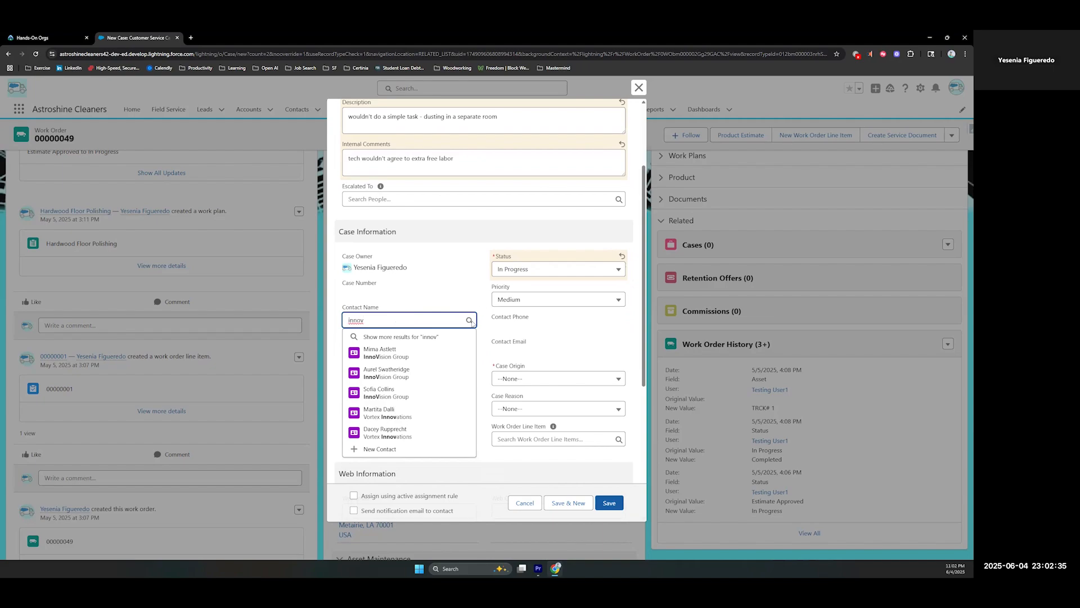
click(380, 352)
click(384, 347)
text(innov)
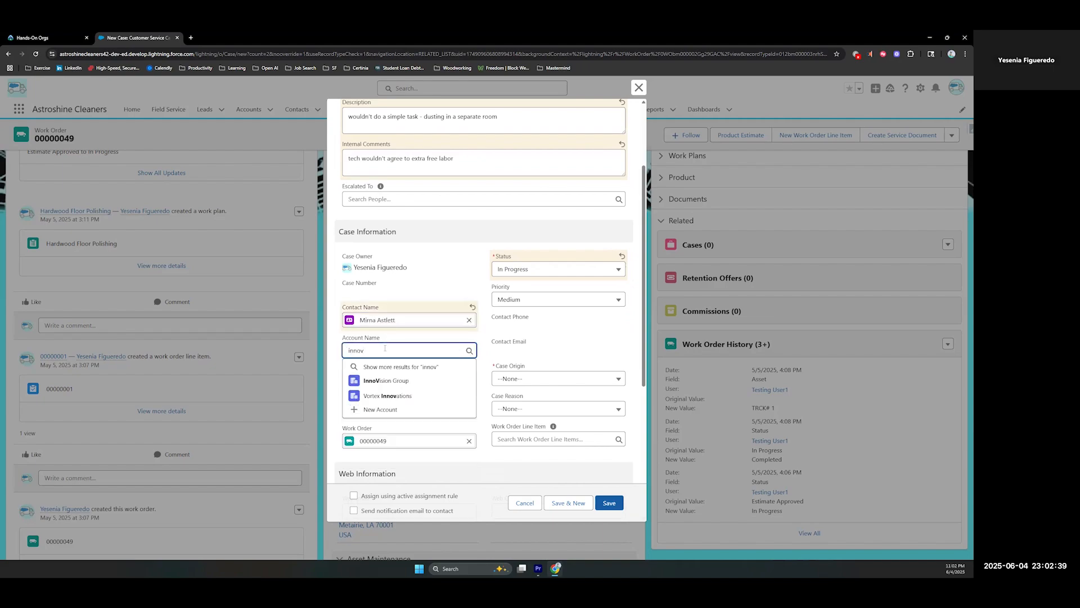
click(393, 381)
Set the case origin to Phone and the case reason to Other, and save the new customer service case
click(549, 378)
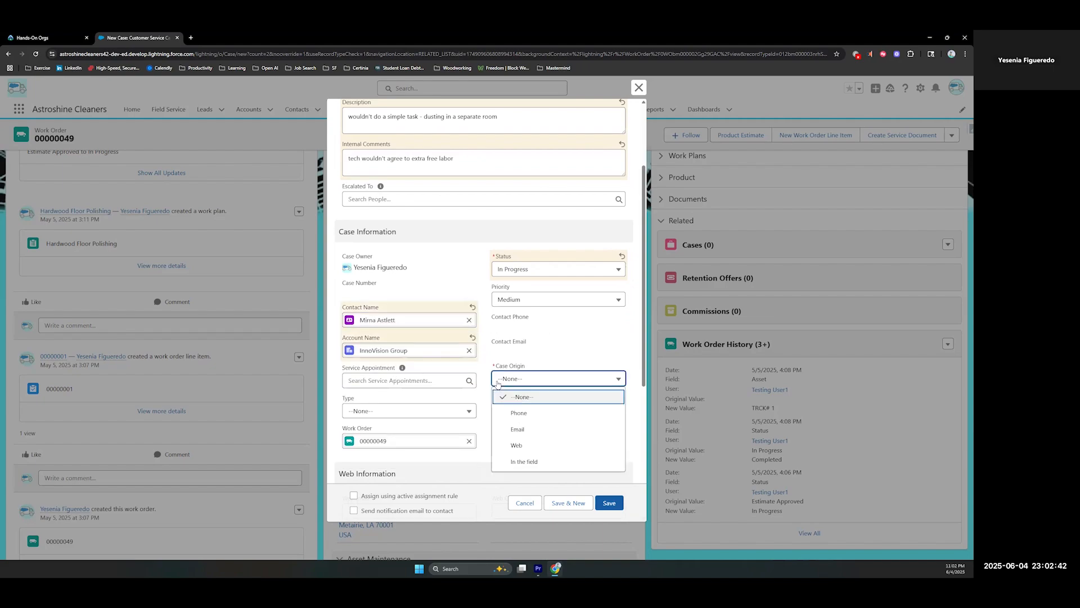
click(518, 415)
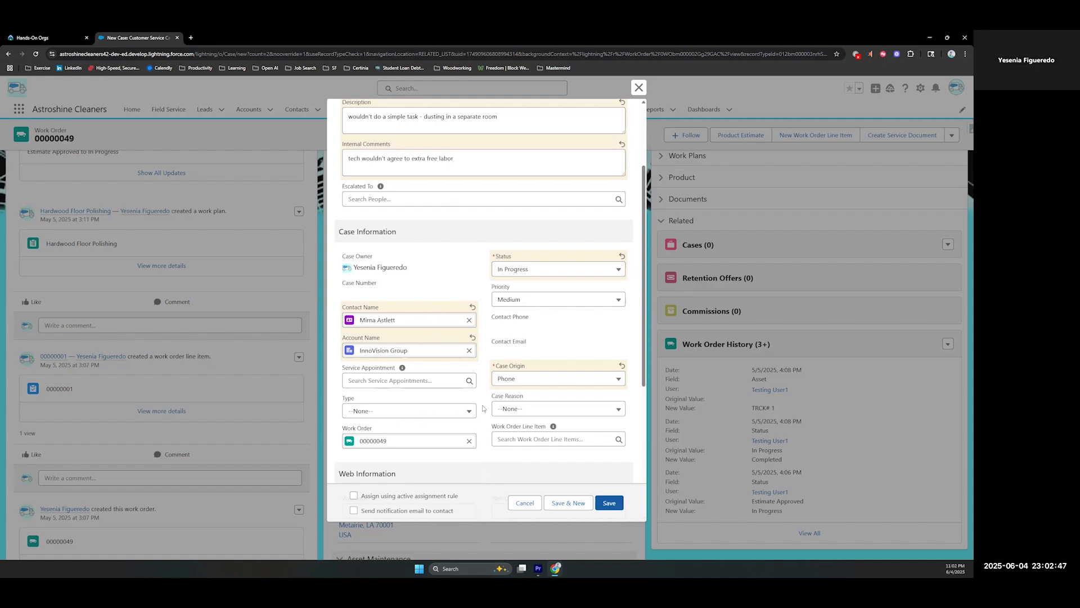
scroll(481, 352, down, 1)
click(540, 333)
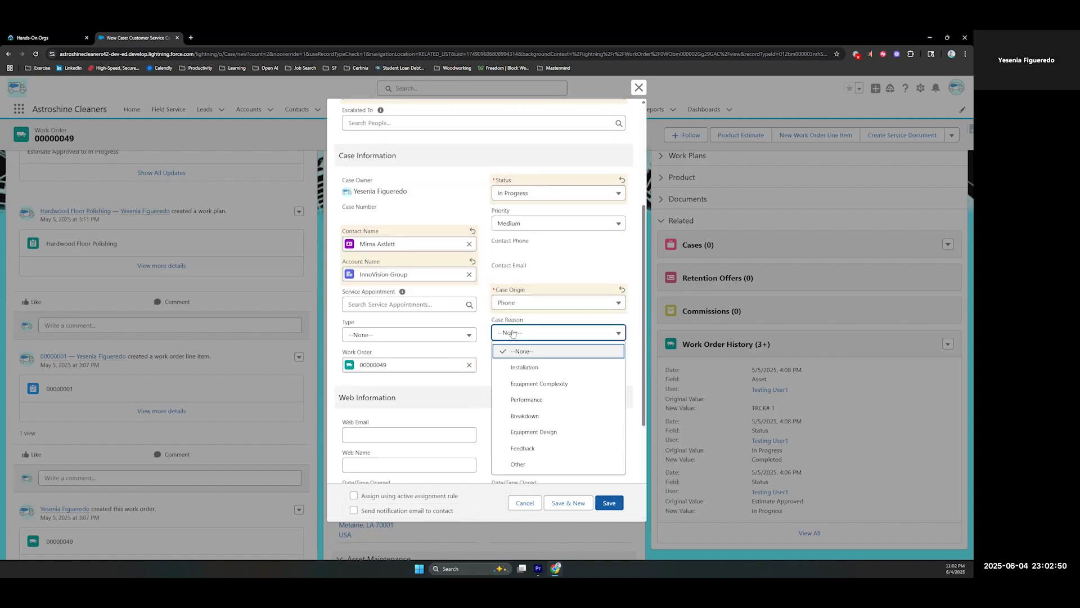
click(517, 466)
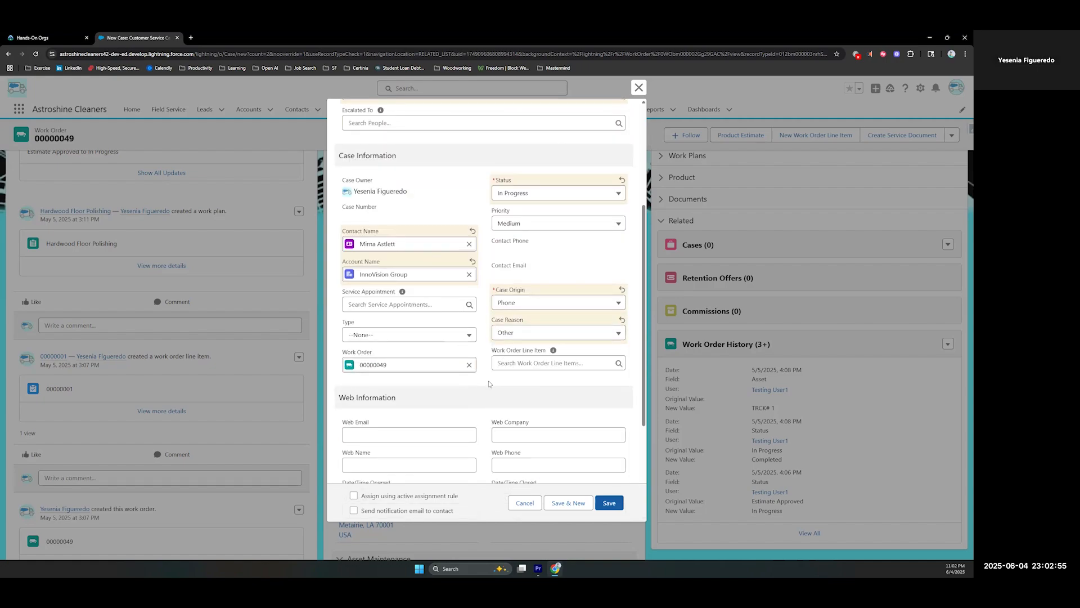
scroll(488, 381, down, 2)
click(610, 502)
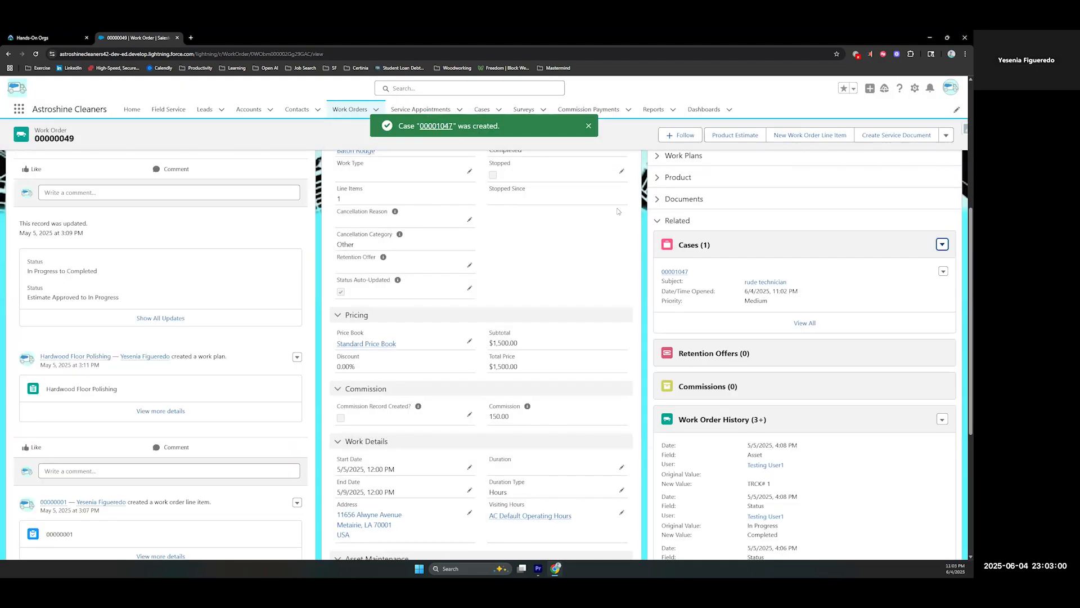
Open the newly created "rude technician" case and show its Chatter feed
click(436, 125)
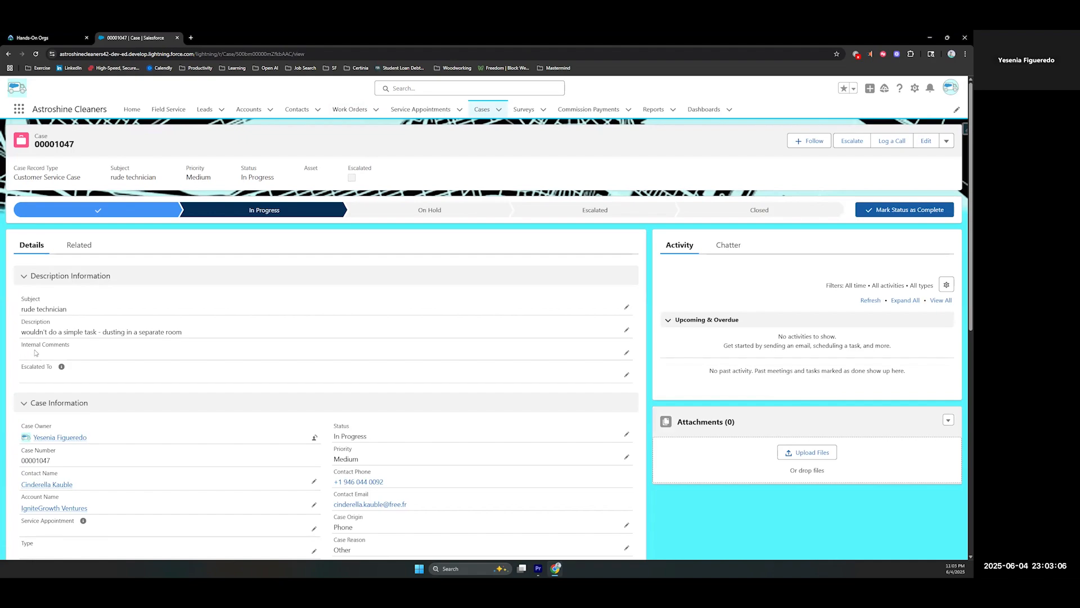
click(732, 247)
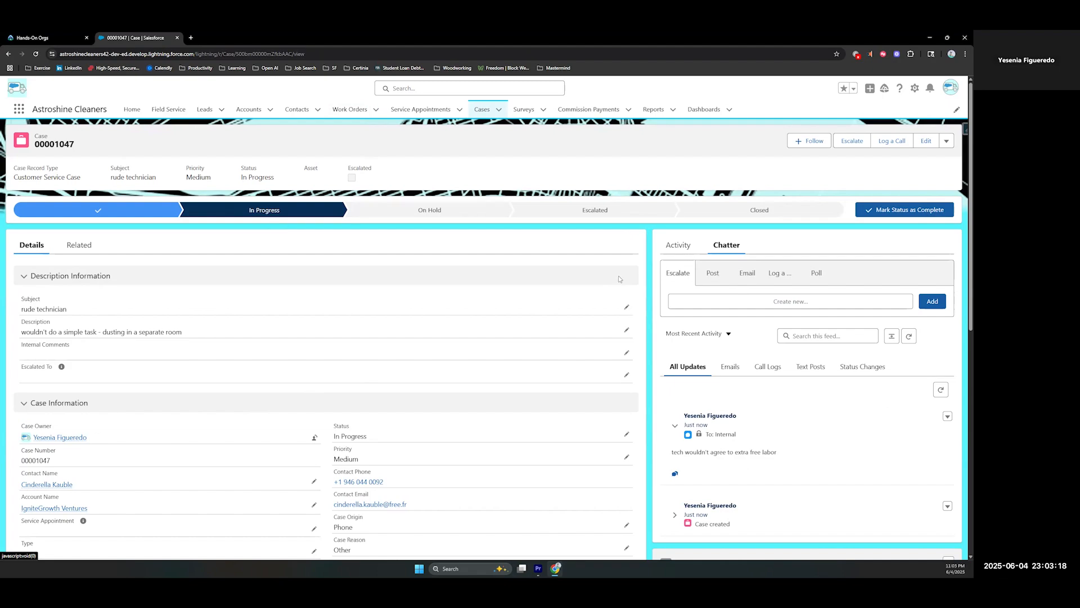
Examine the status choices available for the "rude technician" case, including its closed status options
click(626, 432)
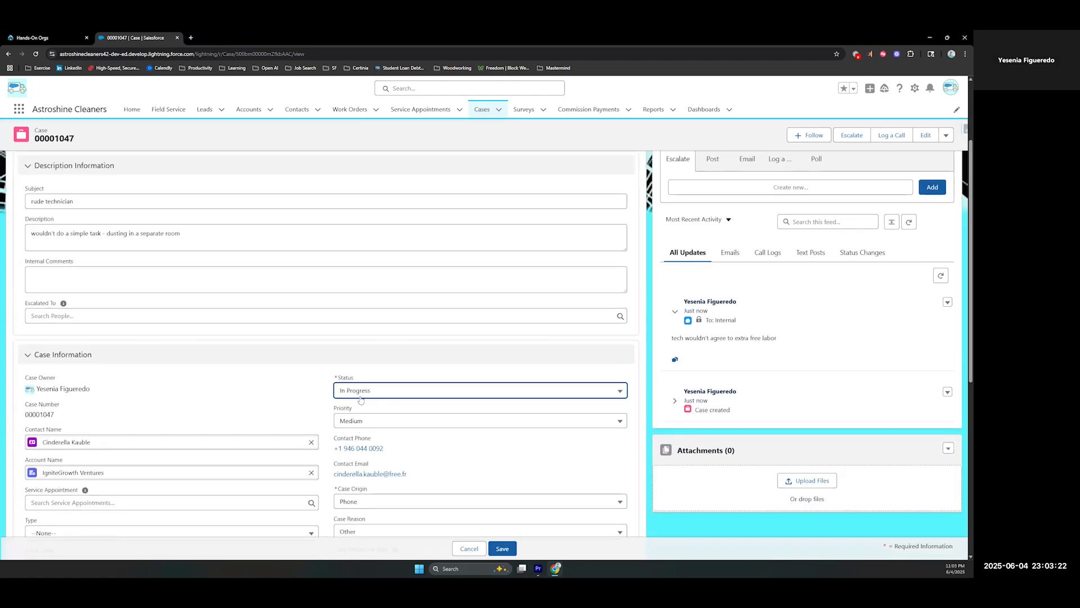
click(361, 396)
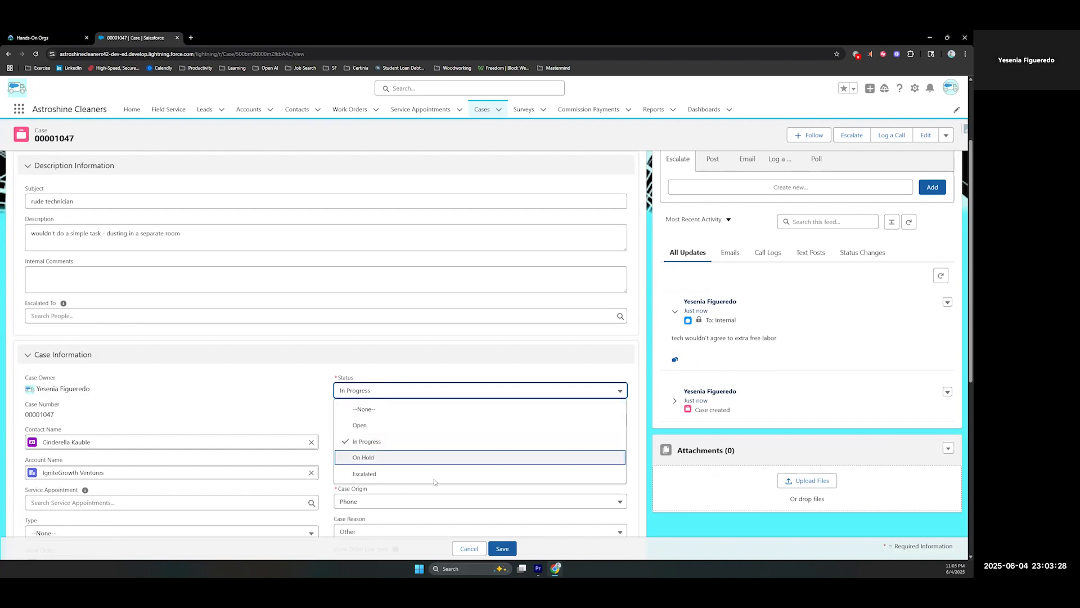
click(479, 544)
scroll(460, 483, up, 3)
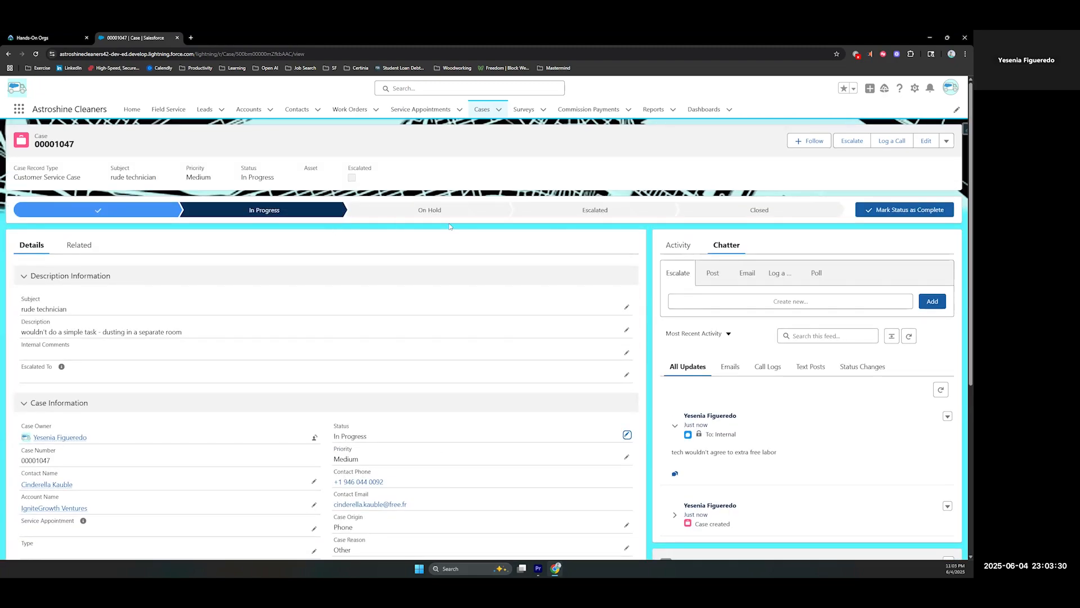
click(730, 213)
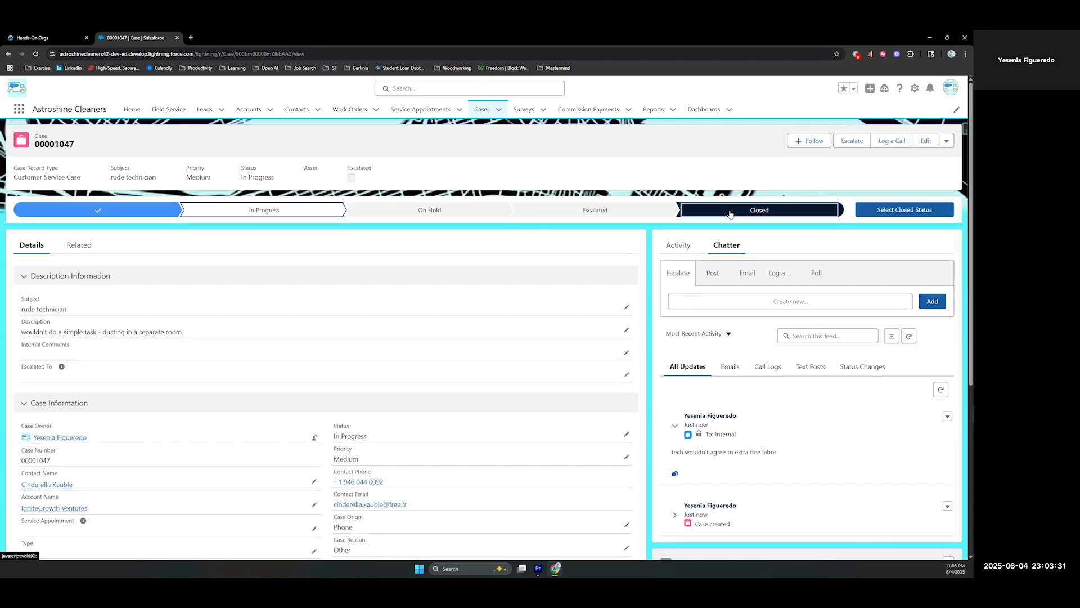
click(870, 215)
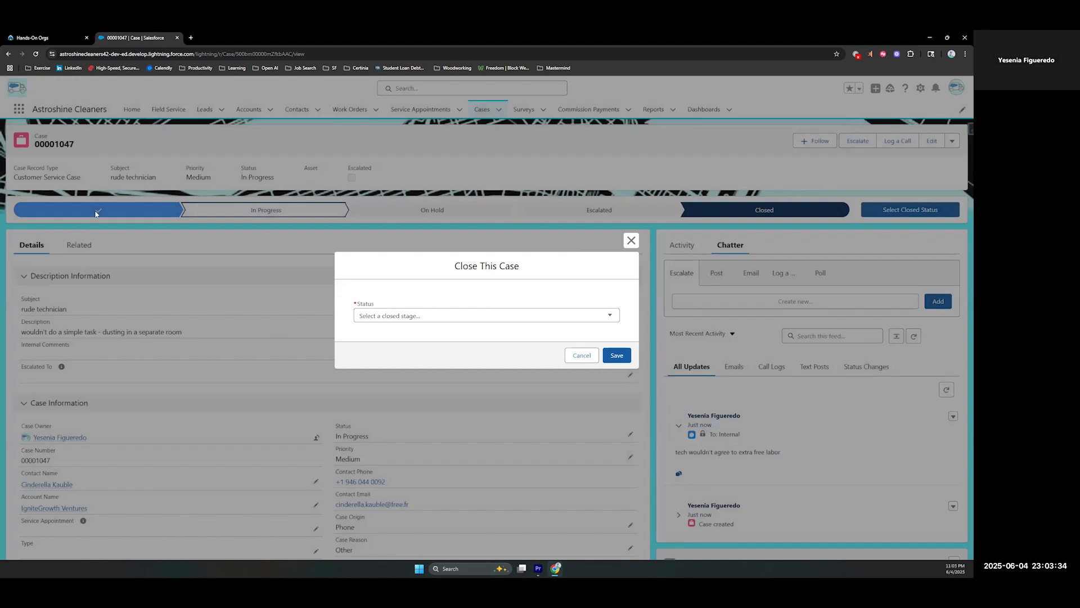
click(388, 317)
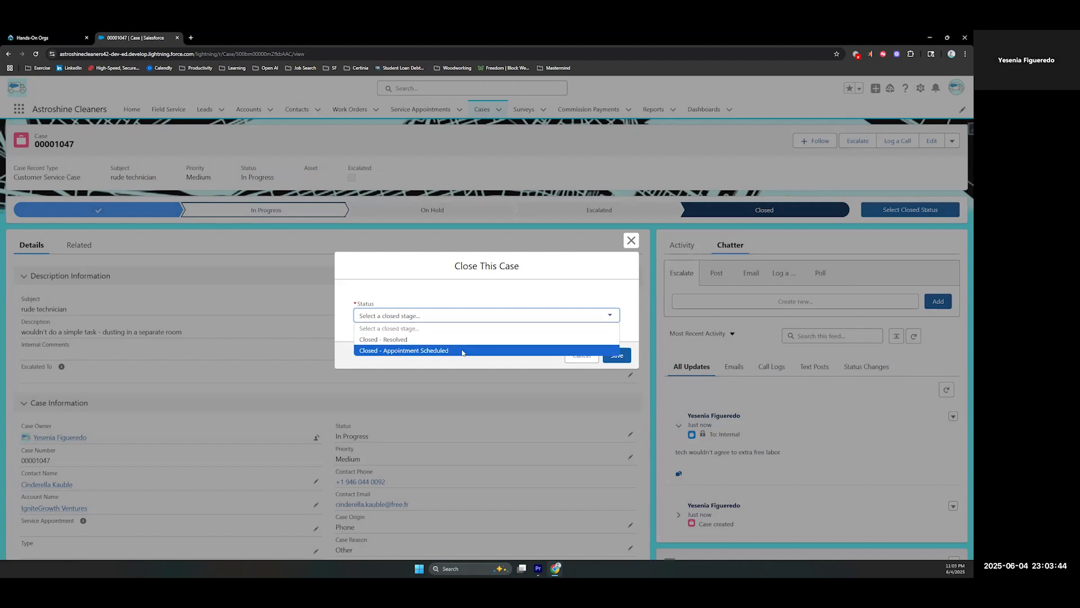
click(475, 301)
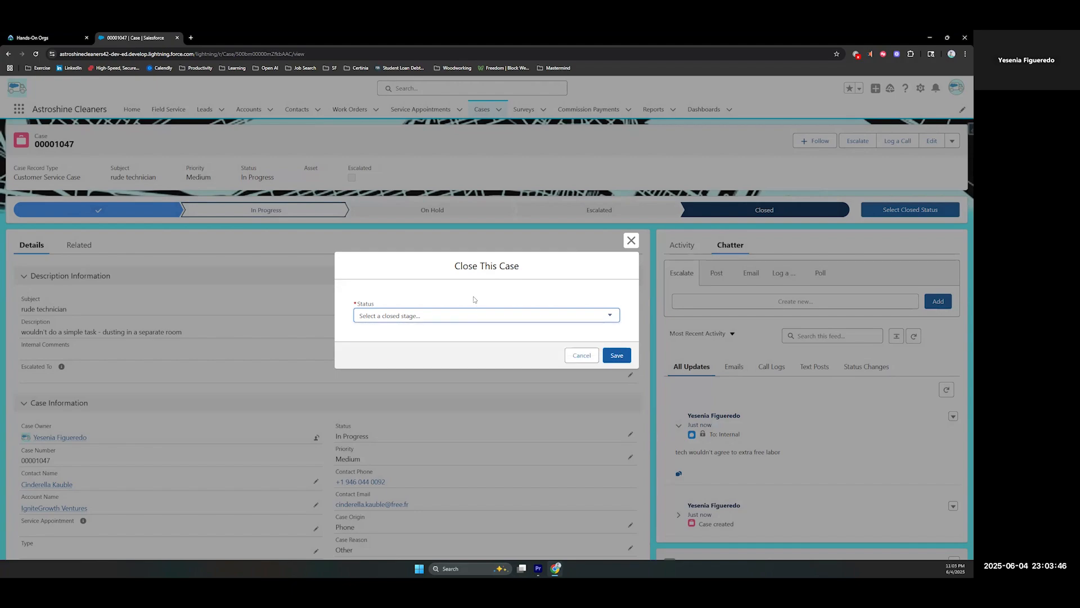
click(579, 356)
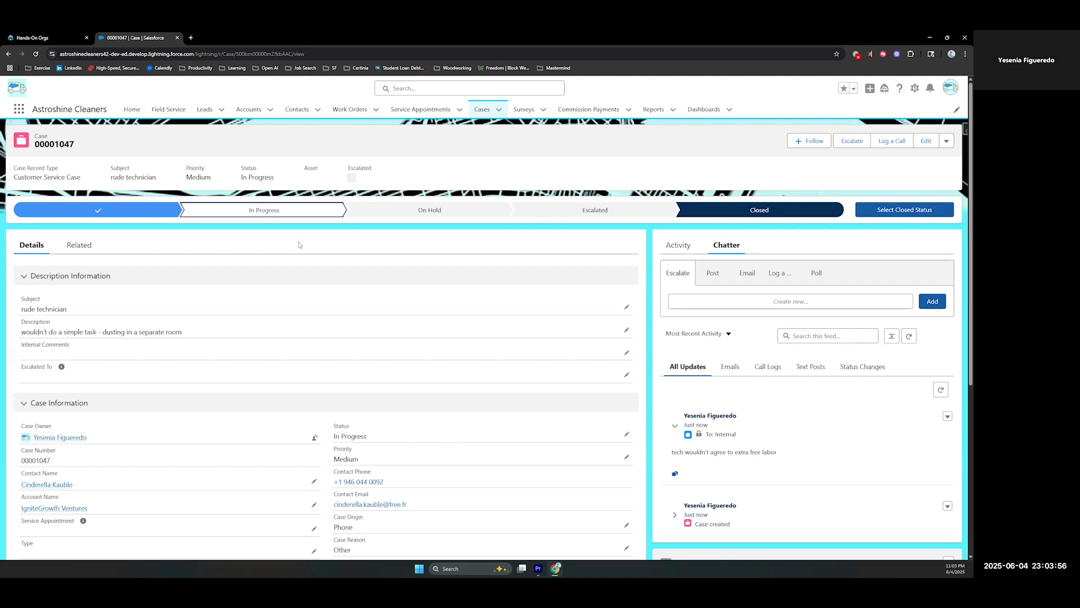
Escalate the "rude technician" case, keeping the current case owner and adding no internal comments
click(850, 141)
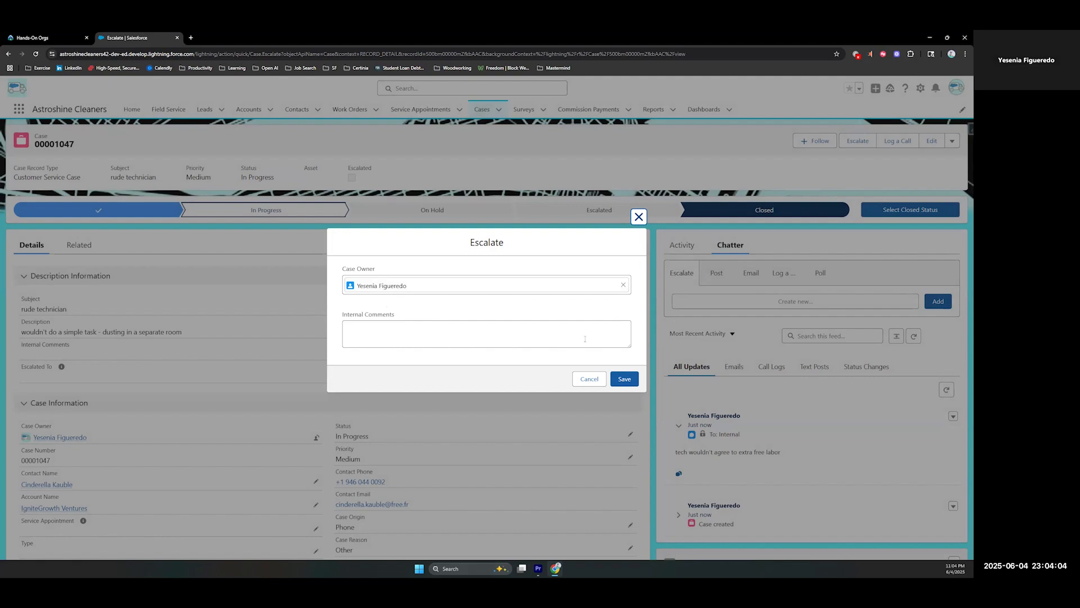
click(623, 380)
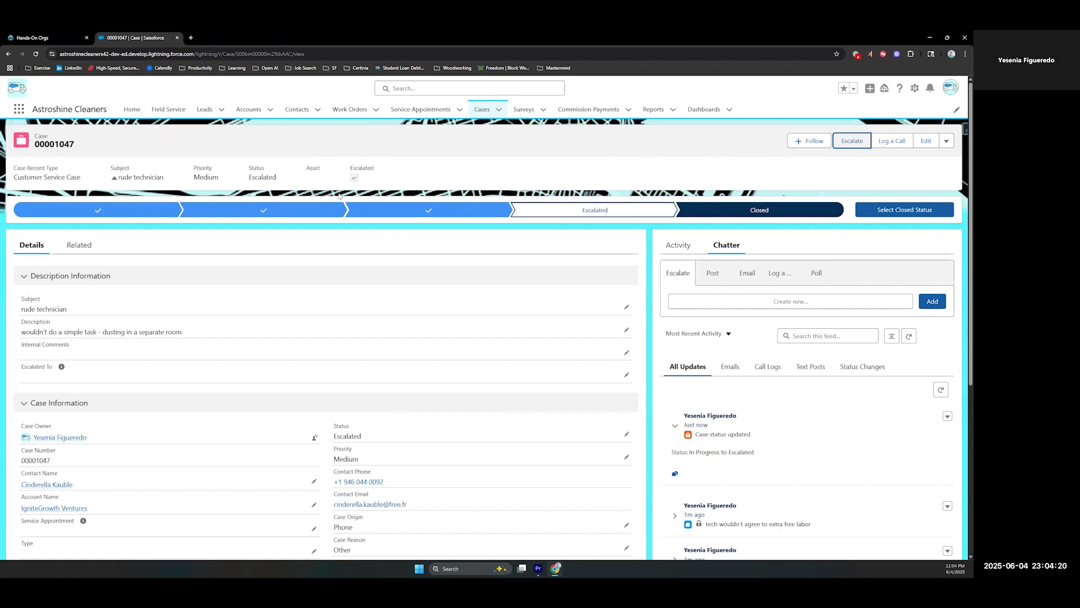
drag(755, 177, 728, 157)
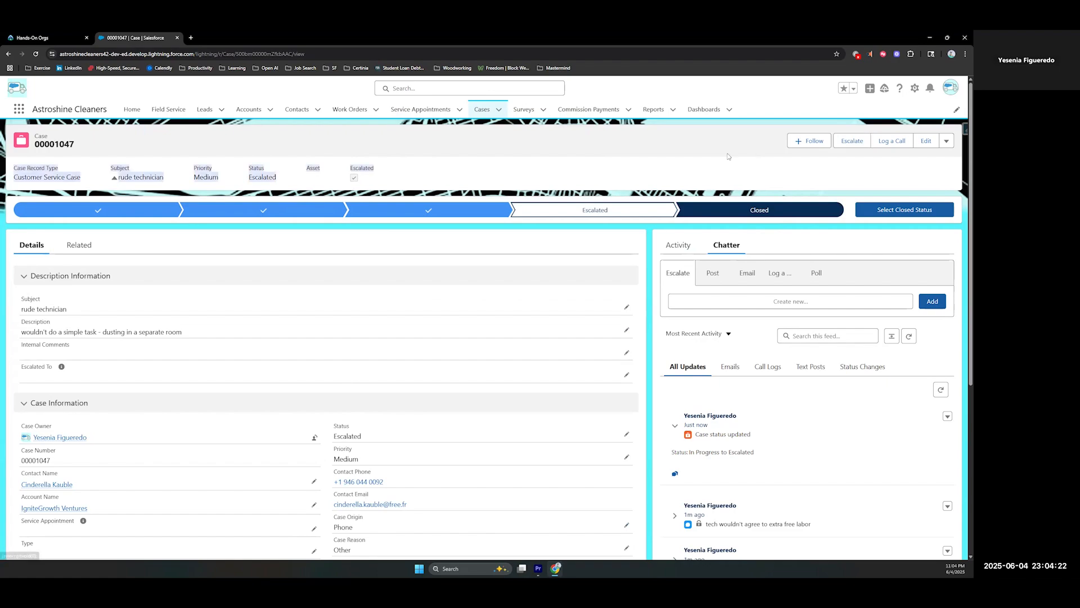
click(506, 173)
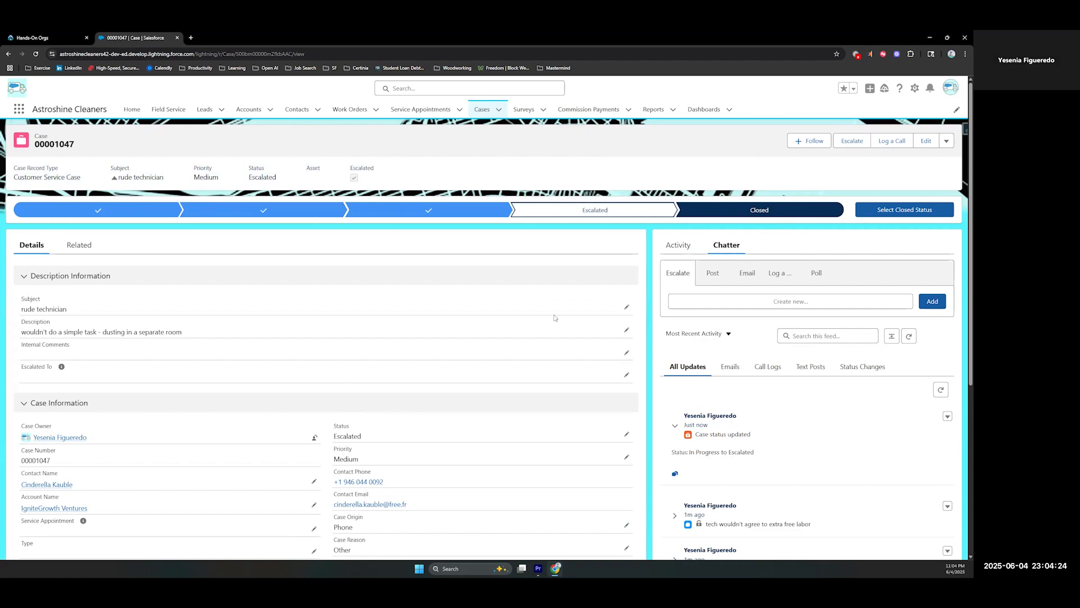
Return to the Hardwood Polish work order linked in the case and expand its related records
scroll(281, 323, down, 5)
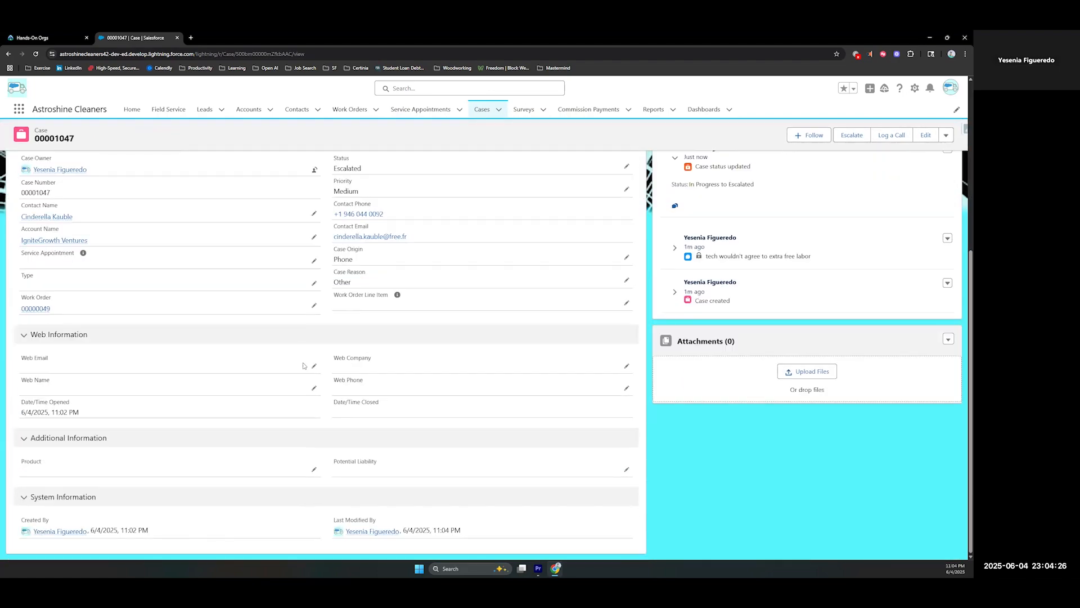
scroll(419, 408, up, 3)
scroll(461, 408, up, 3)
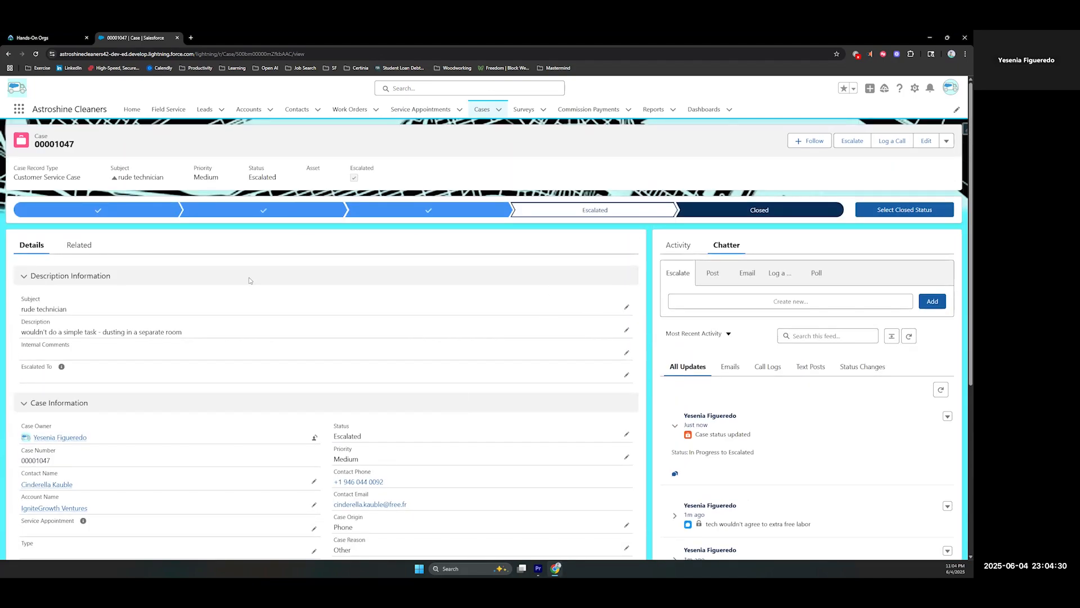
scroll(248, 277, down, 2)
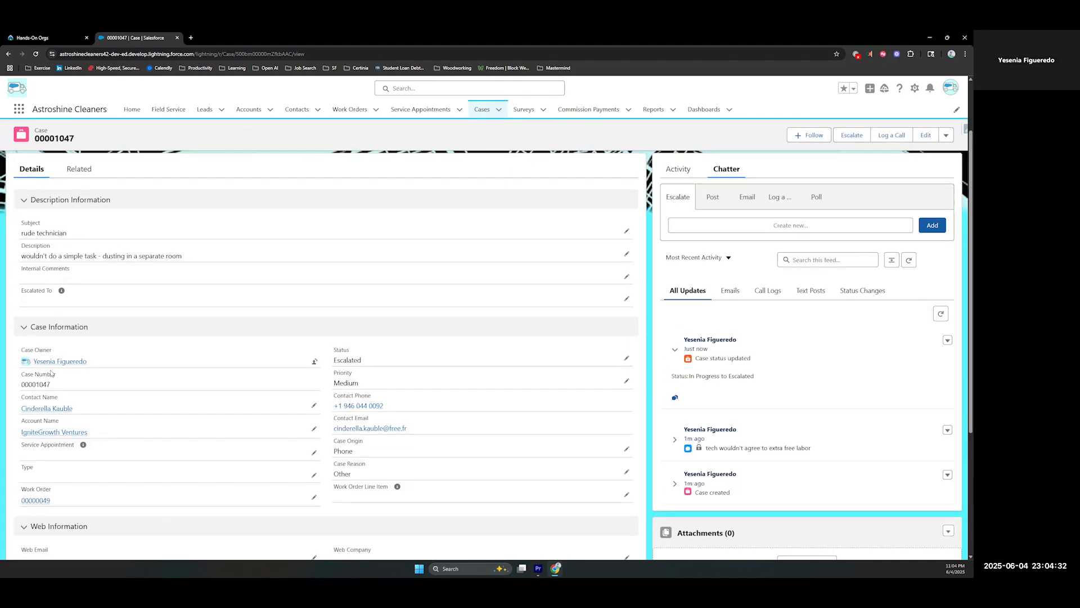
click(35, 500)
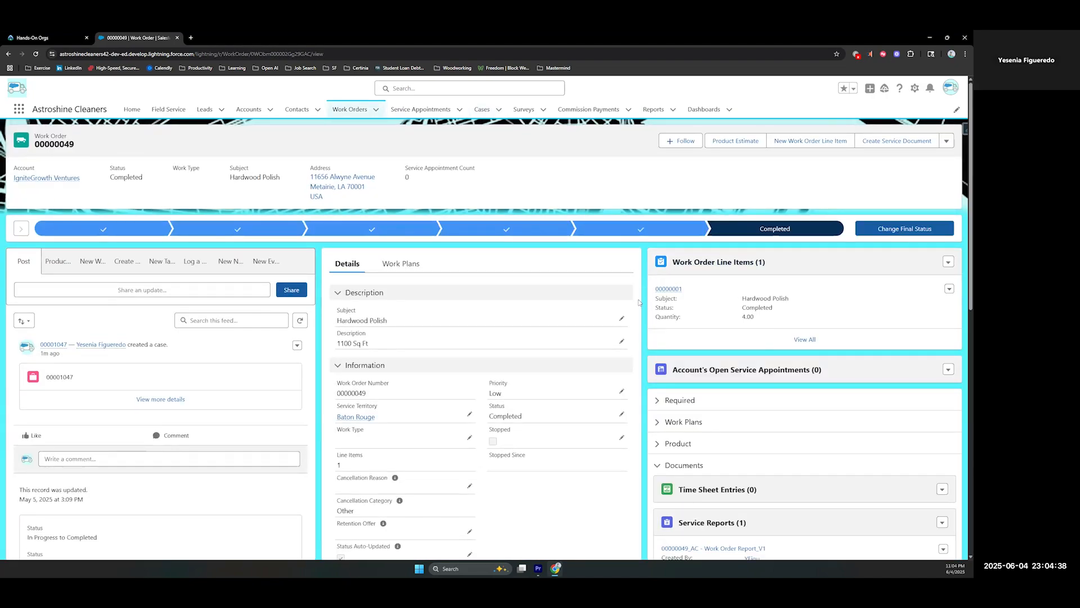
scroll(639, 315, down, 6)
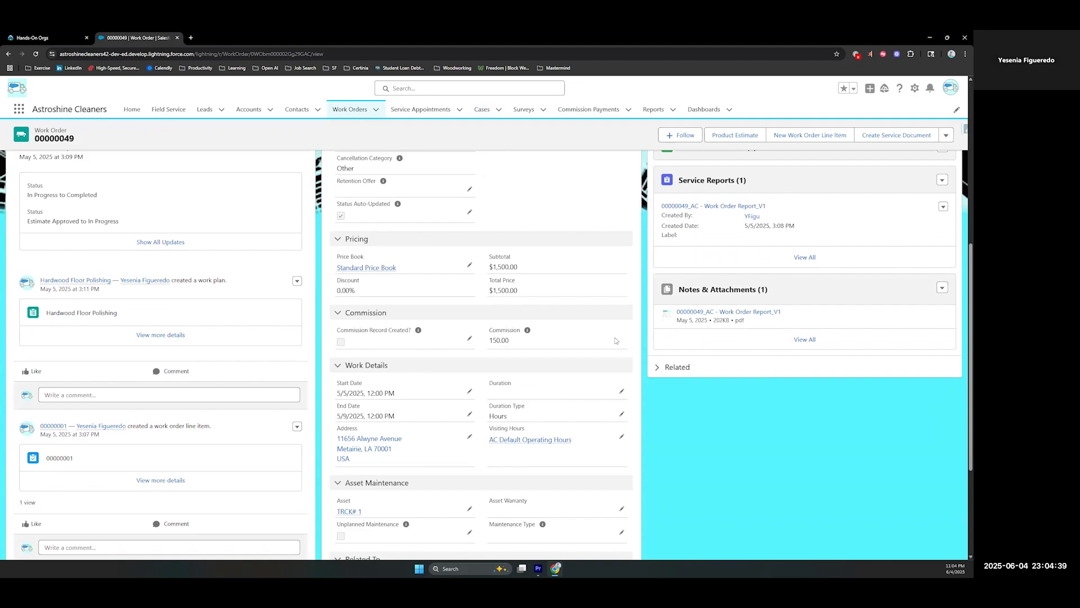
click(658, 369)
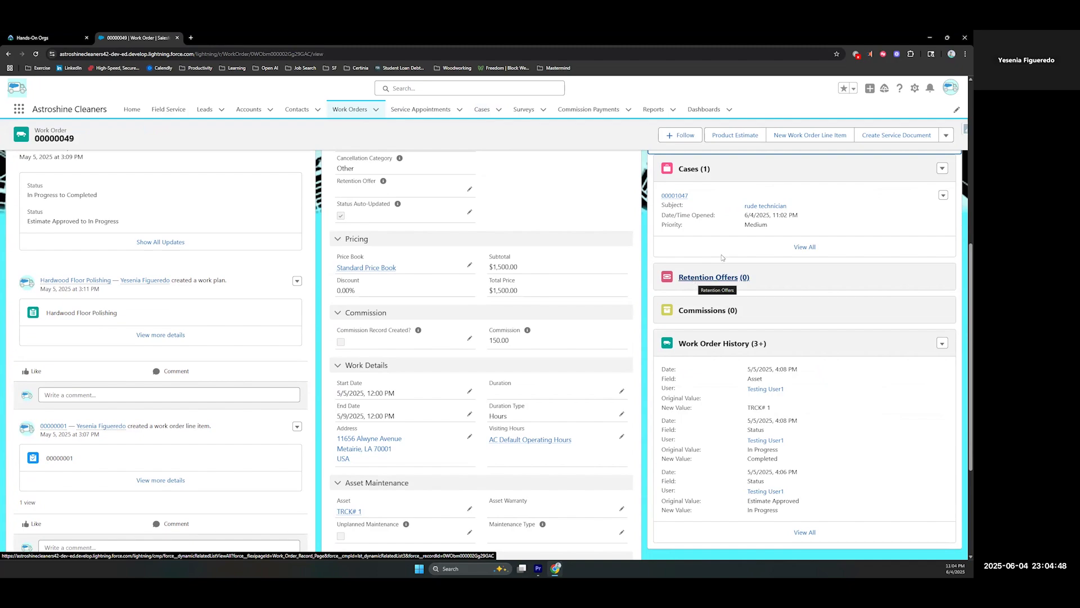
Start a new retention offer from the work order, with type Discount and details "discount of 15% for next routine cleaning"
click(945, 136)
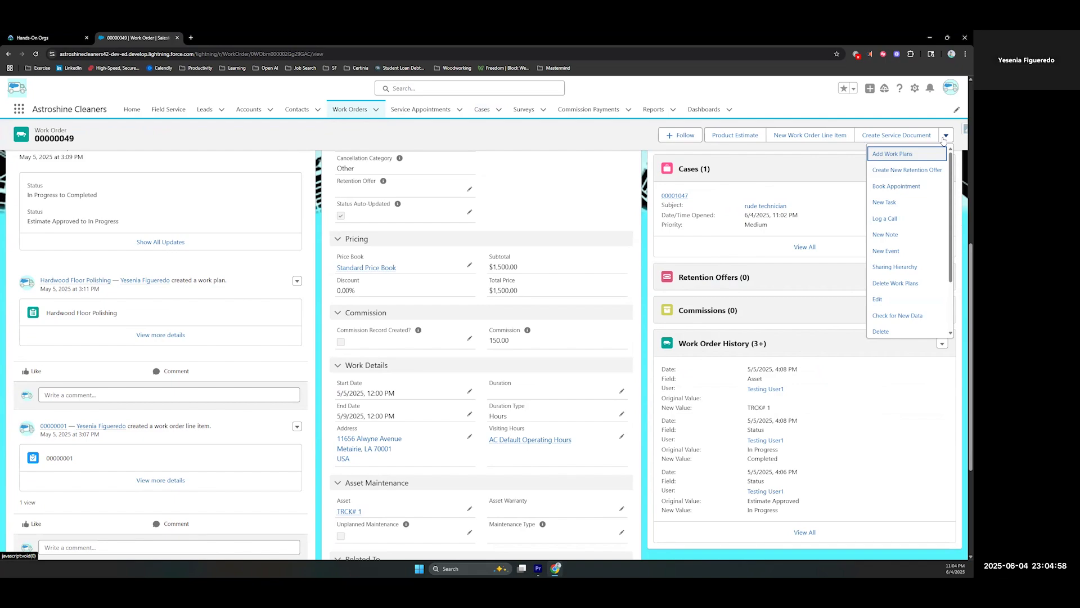
click(908, 170)
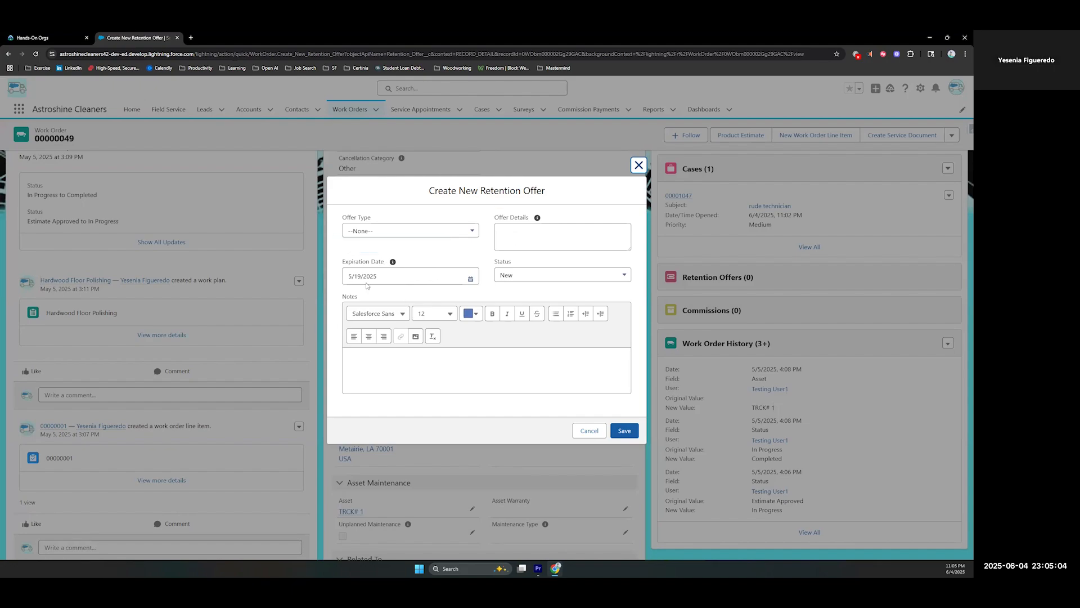
click(388, 232)
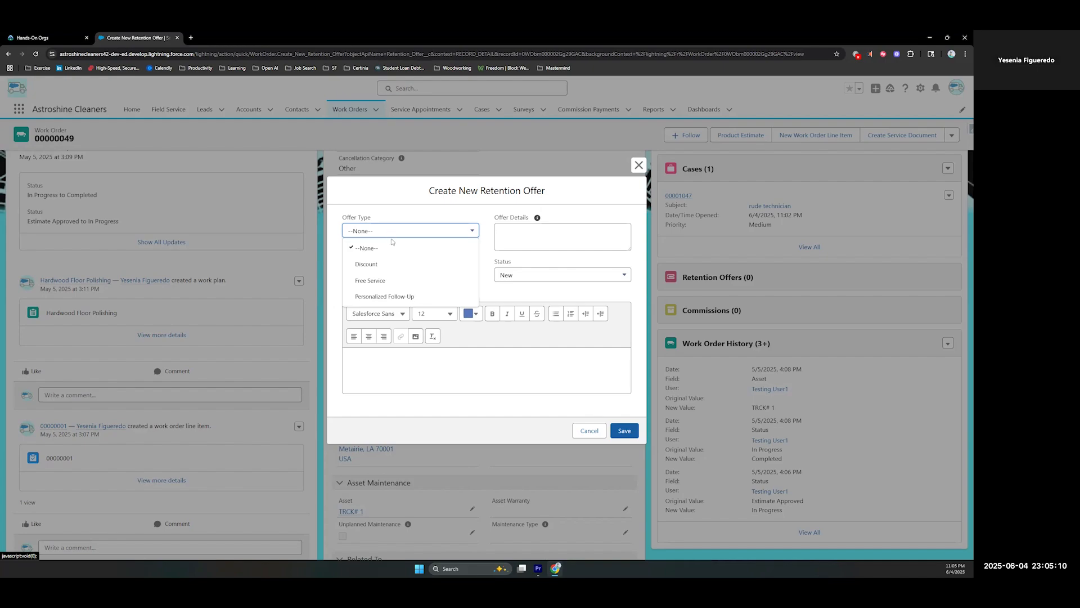
click(373, 264)
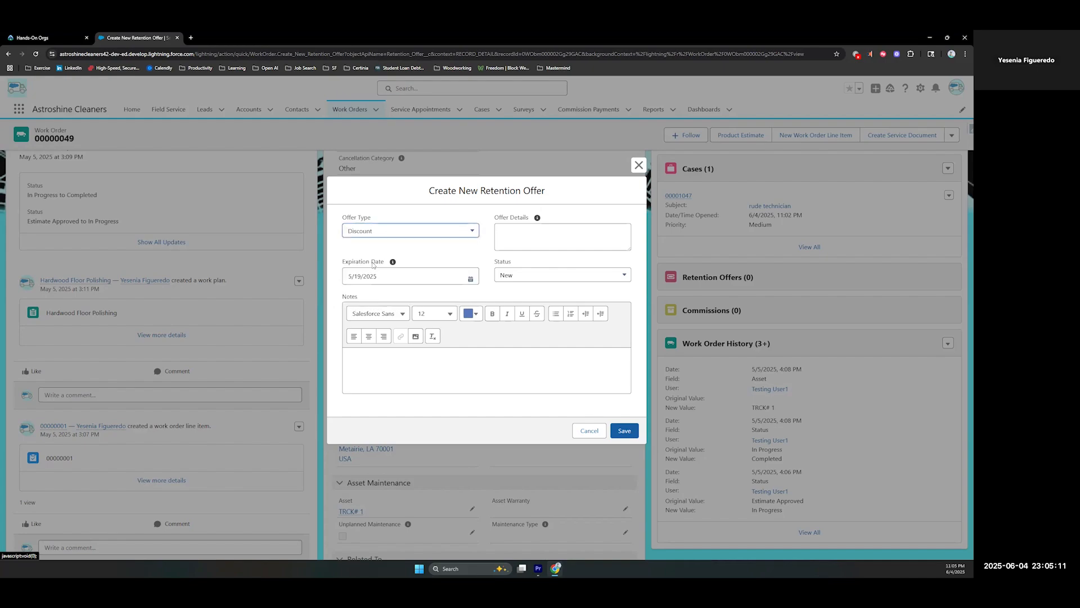
click(539, 239)
text(disco)
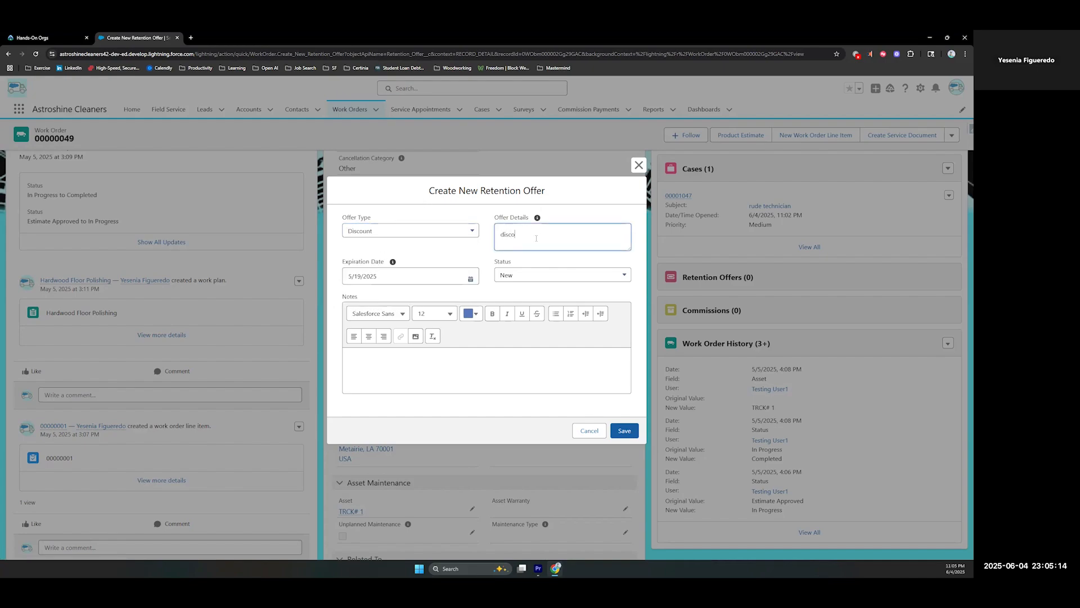
text(unt of 15% for next routine cleaning)
Set the retention offer's expiration date to 6/6/2025, keep its status as New, and save it
click(461, 276)
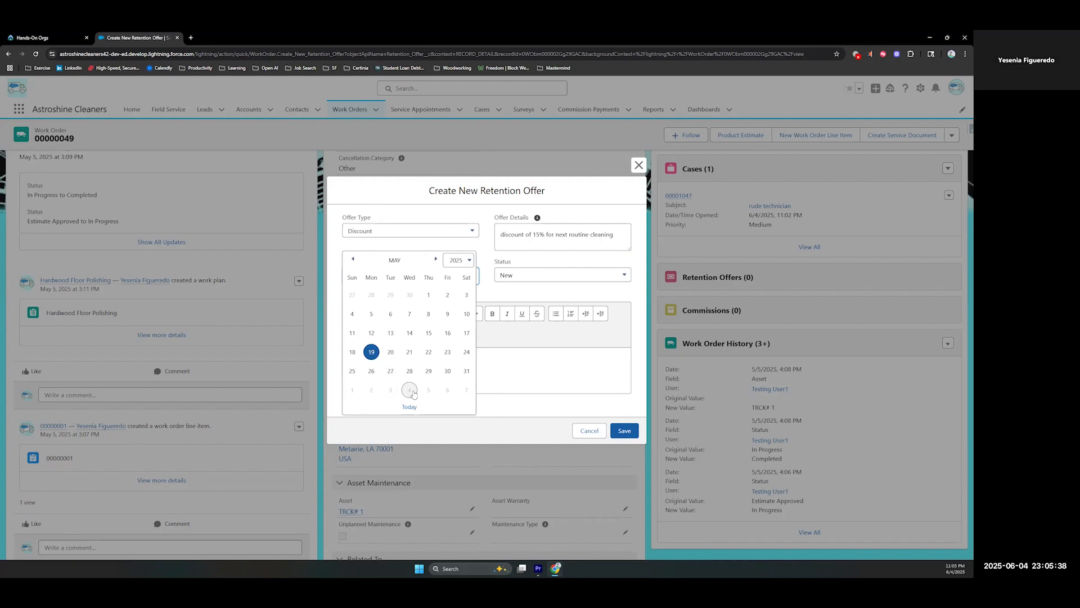
click(448, 392)
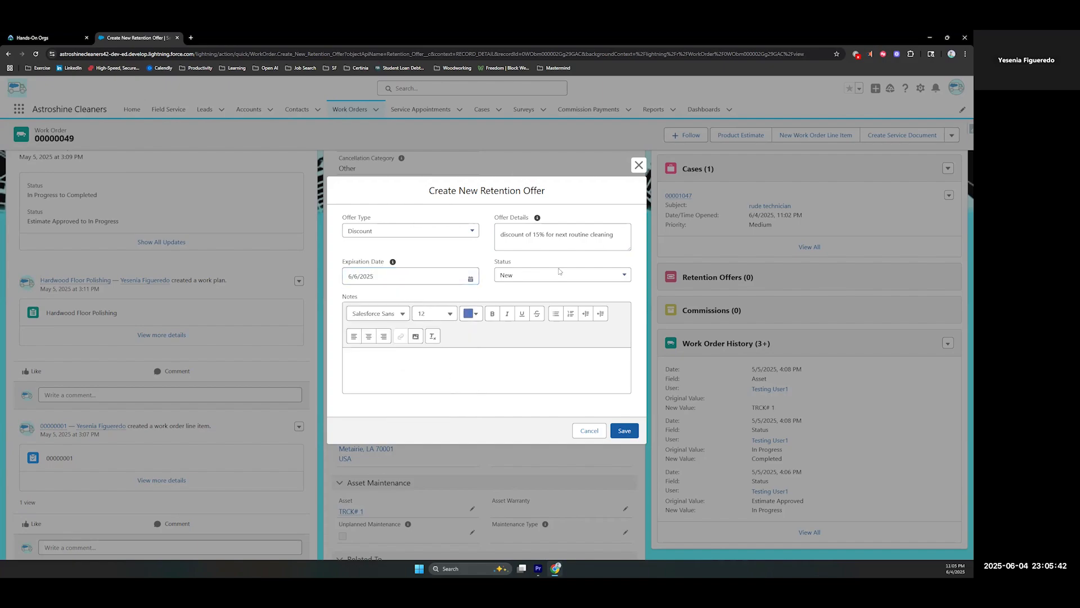
click(521, 275)
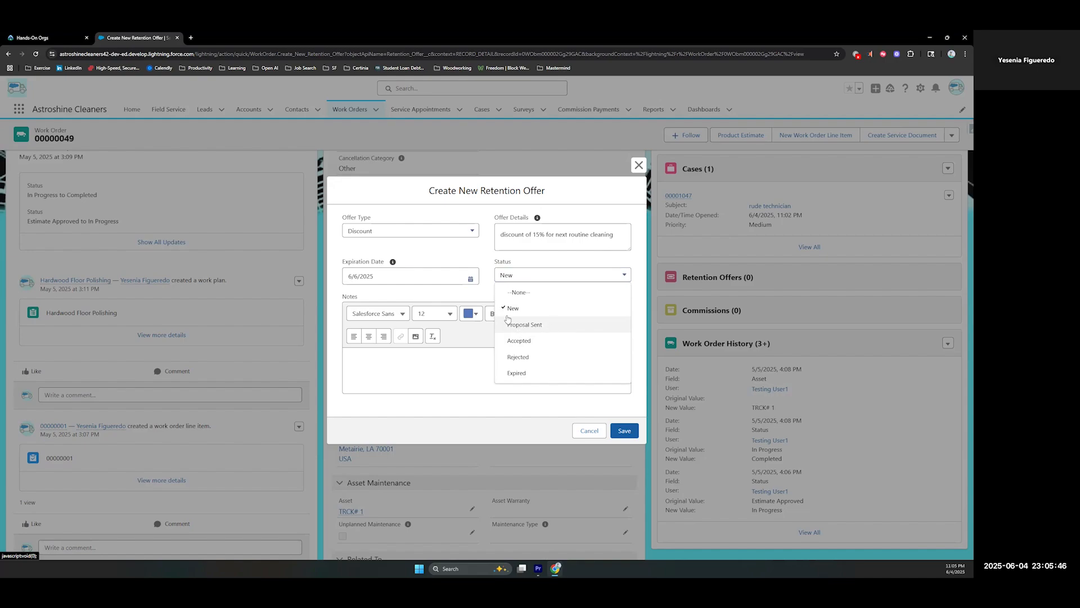
click(489, 269)
click(624, 431)
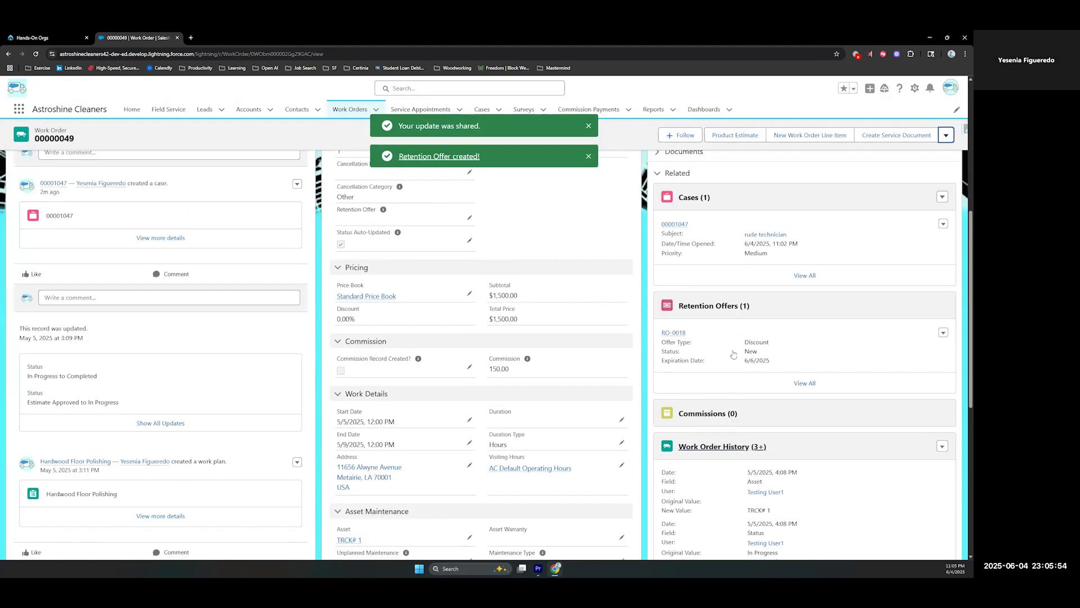
Open the newly created retention offer, set its status to Proposal Sent, and save the change
click(673, 348)
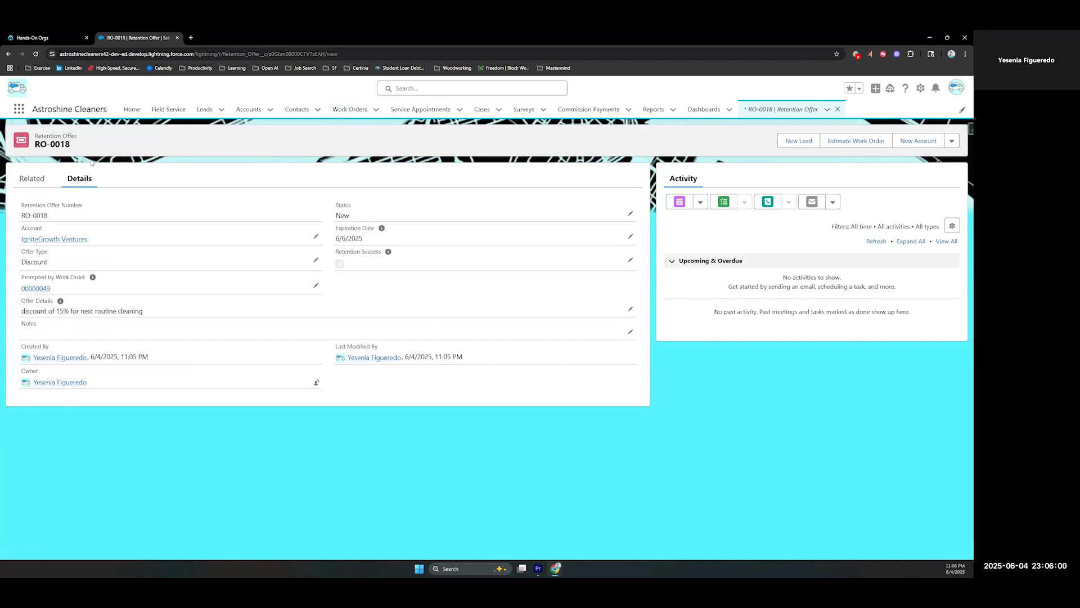
click(630, 215)
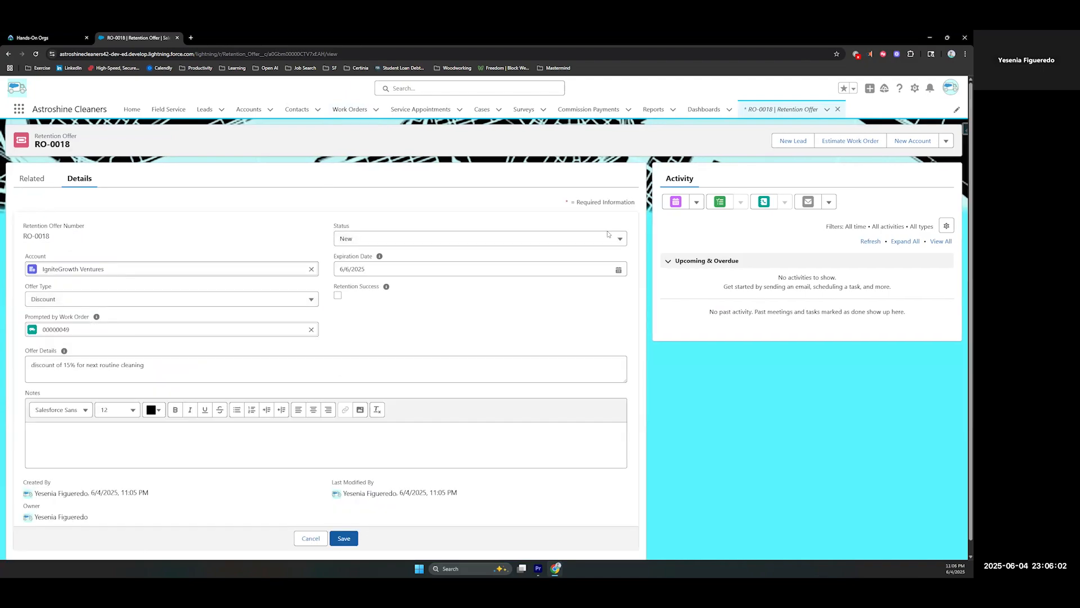
click(438, 246)
click(382, 289)
click(344, 537)
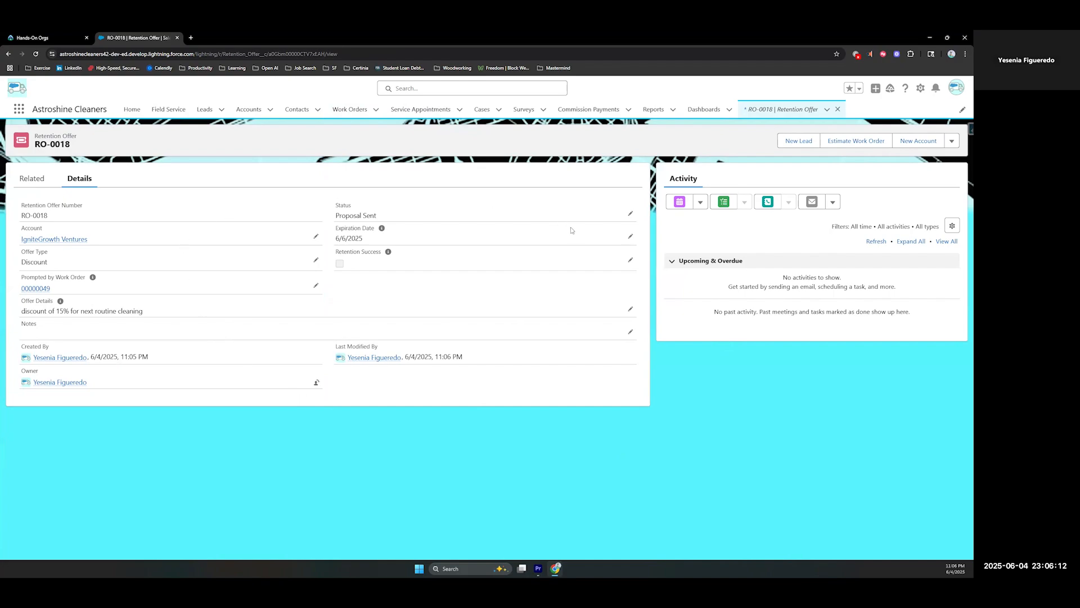
Set the retention offer's status to Accepted, save it, and check the Retention Success field
click(630, 213)
click(381, 243)
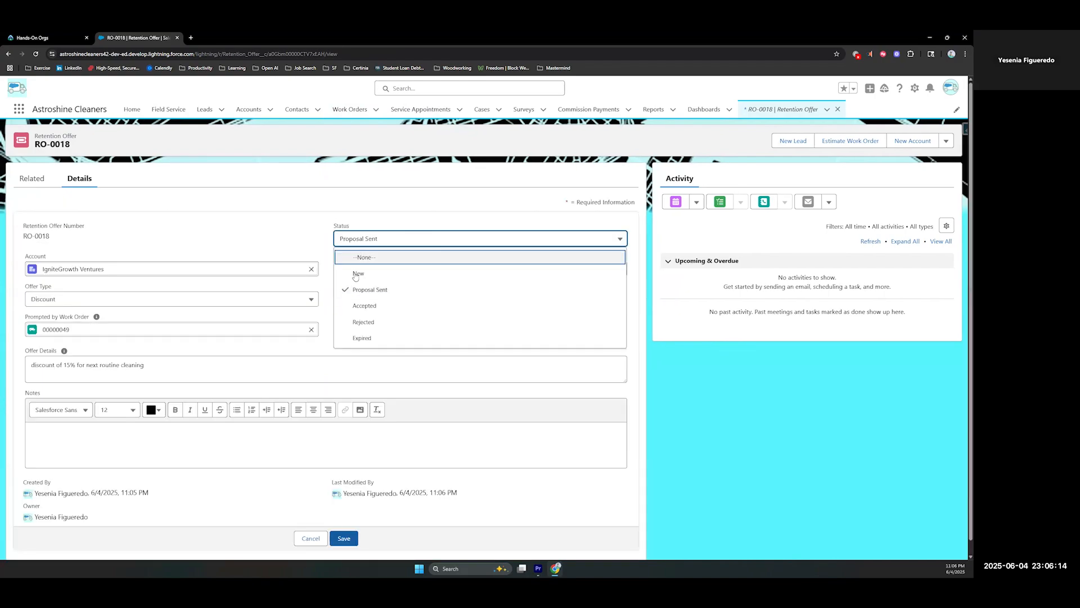
click(360, 304)
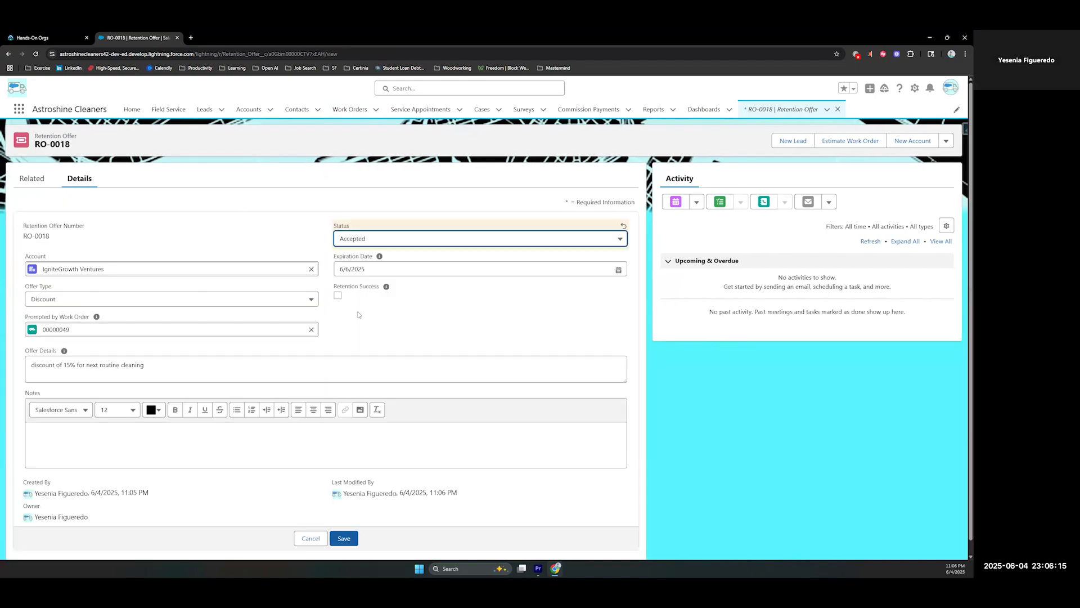
click(343, 538)
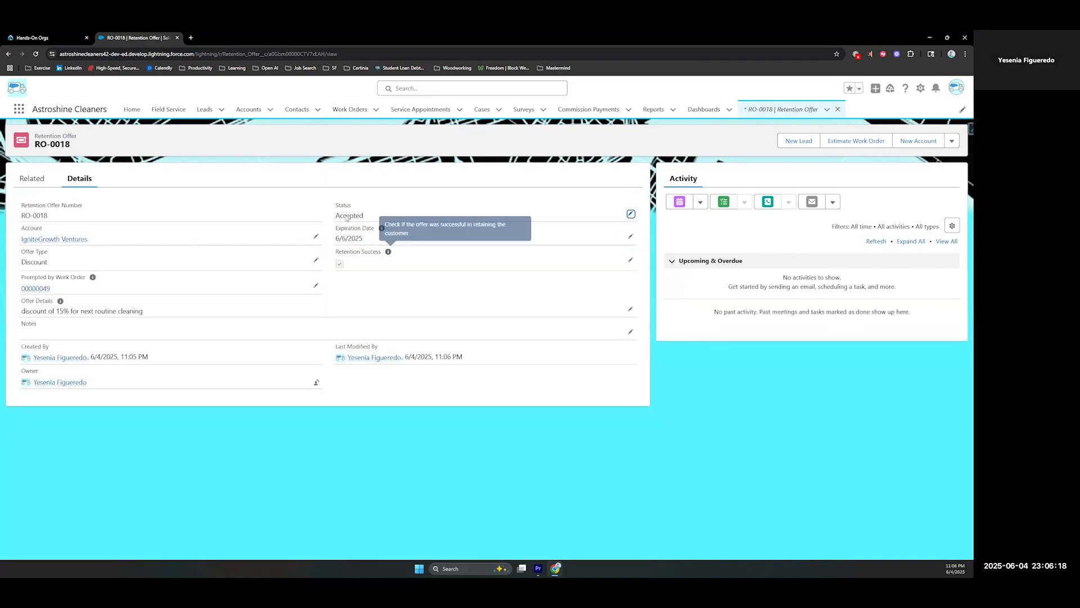
drag(336, 256, 353, 268)
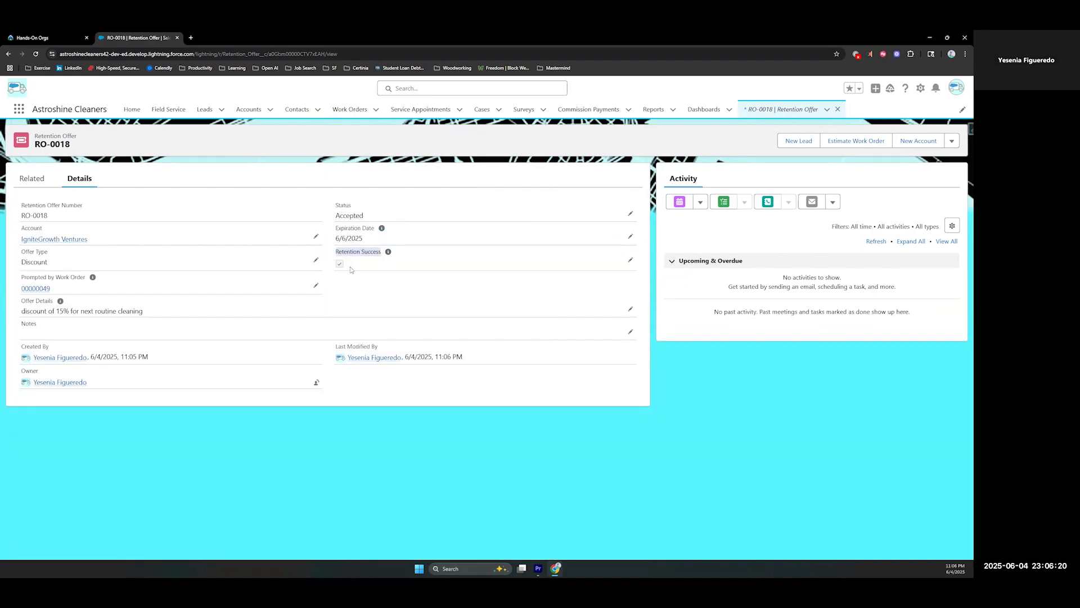
click(362, 301)
Open the recent "rude technician" case and close it with the status Closed - Appointment Scheduled
click(498, 110)
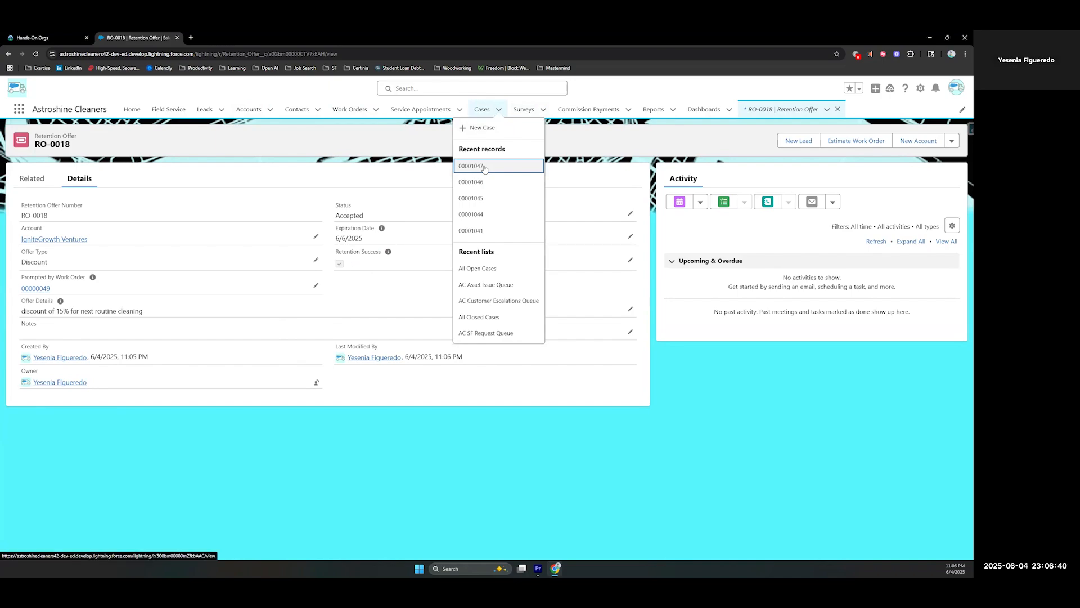
click(472, 166)
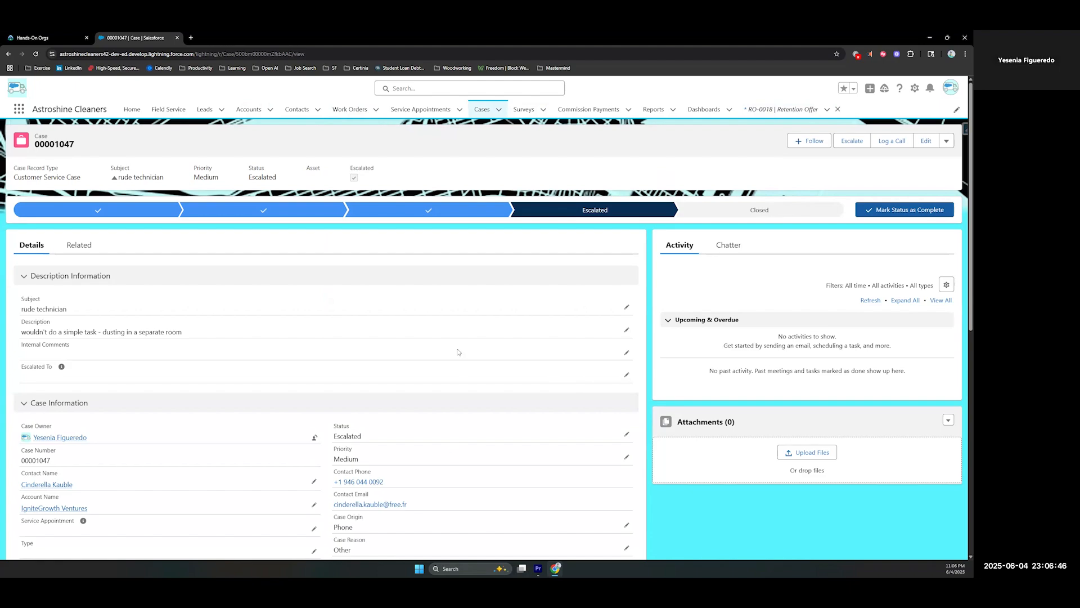
click(815, 211)
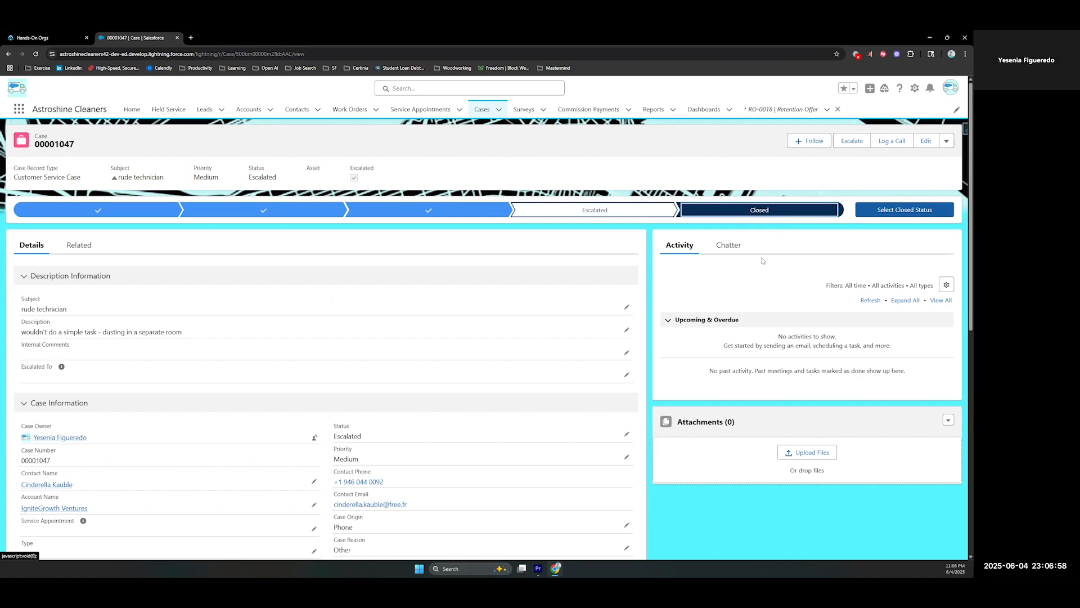
click(904, 209)
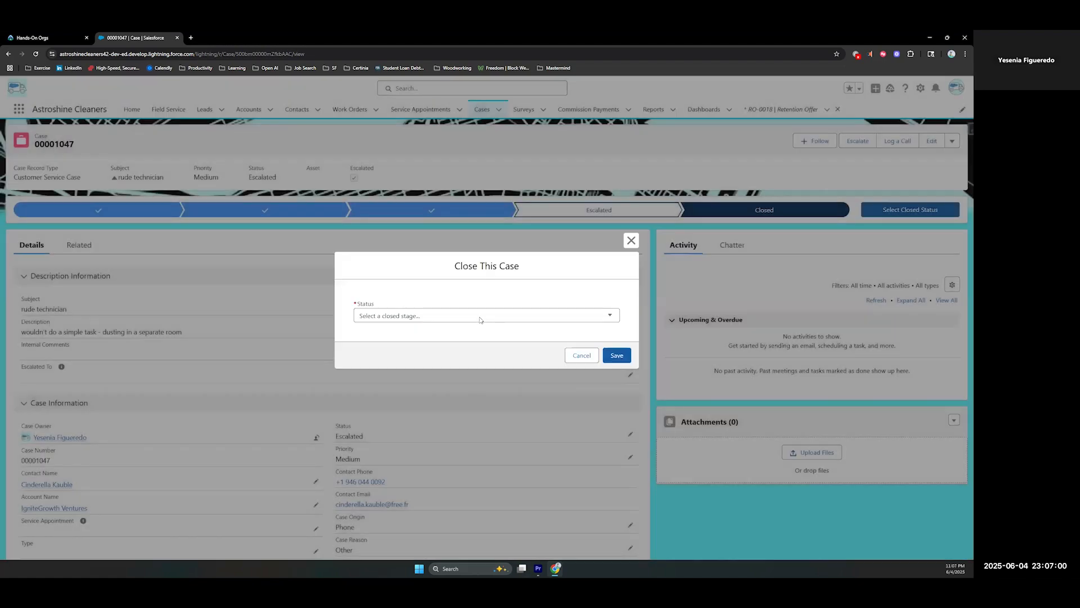
click(479, 315)
click(423, 350)
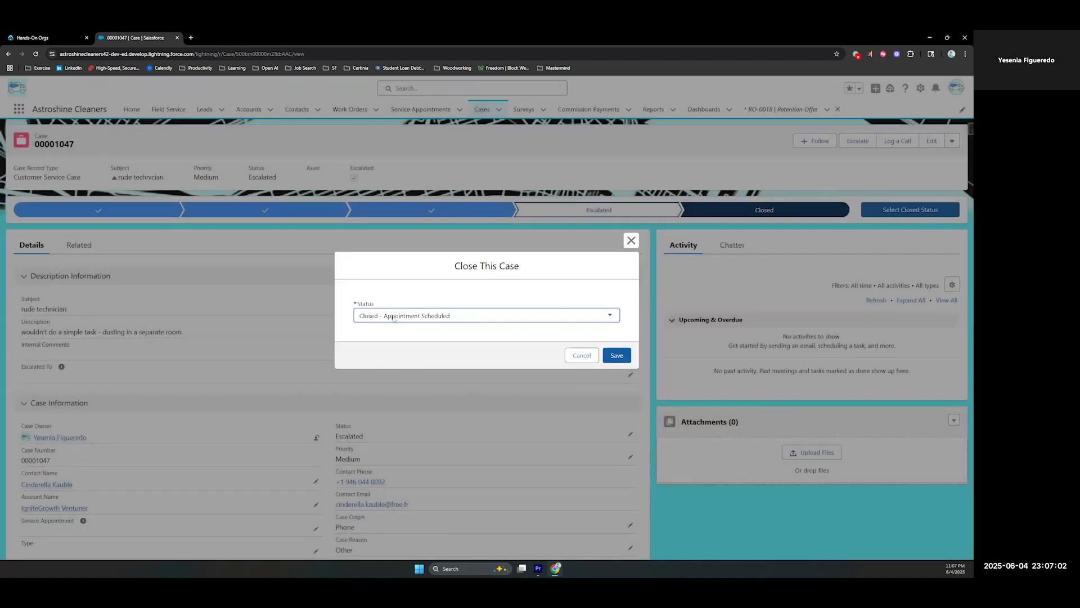
click(617, 355)
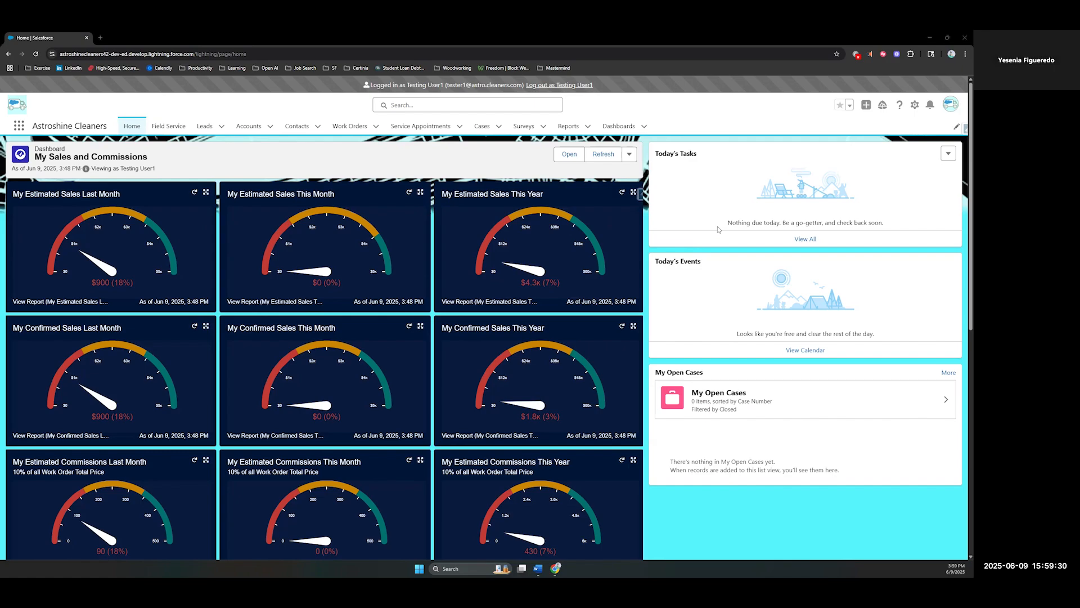
Start a new SF System Request from the global actions with a requested-by date of 6/13/2025
click(866, 106)
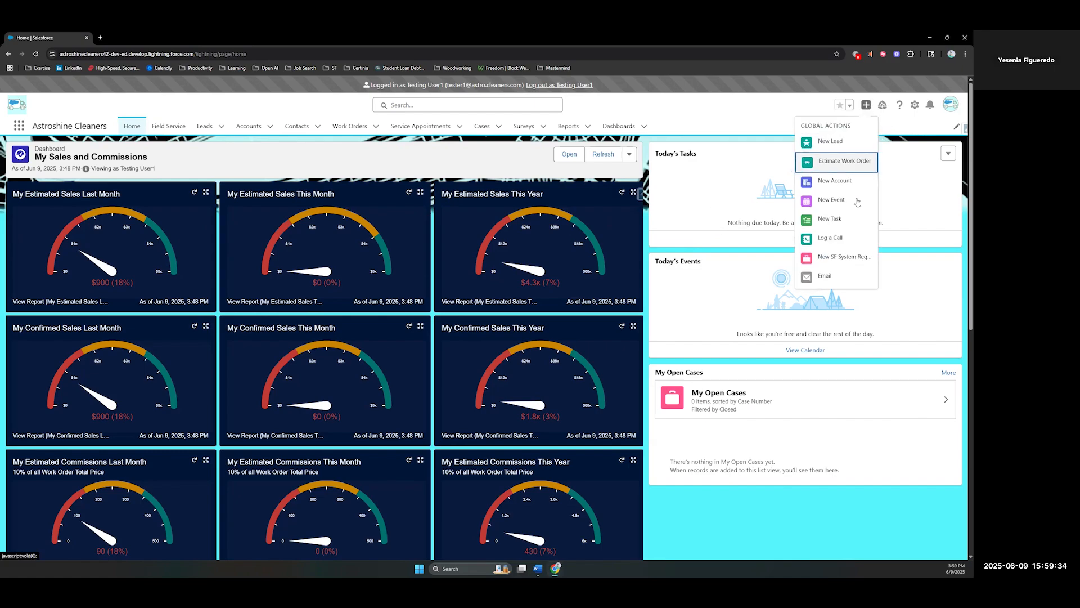
click(842, 257)
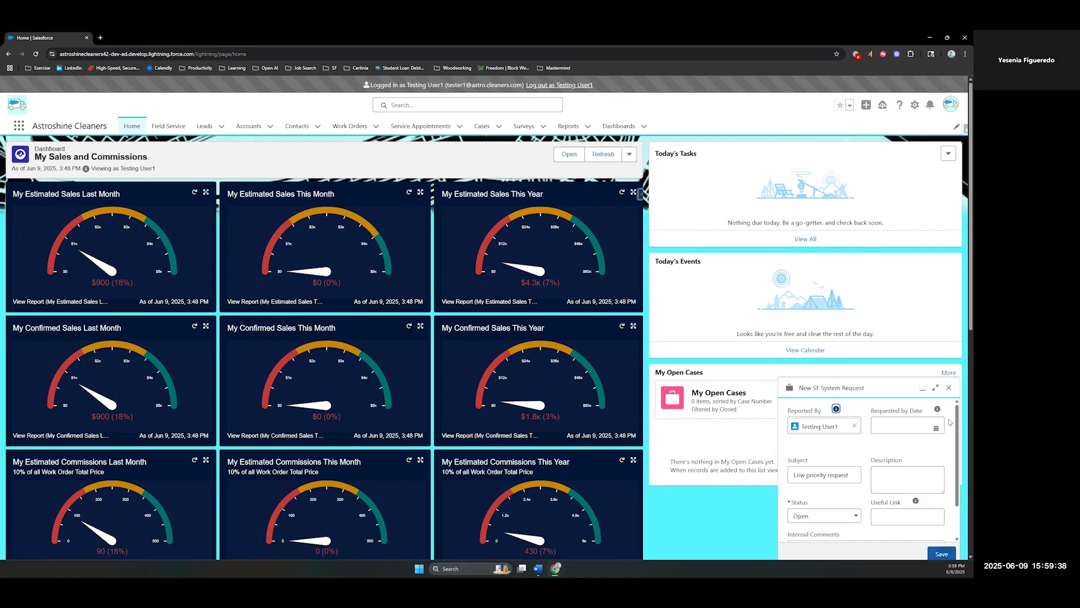
click(935, 387)
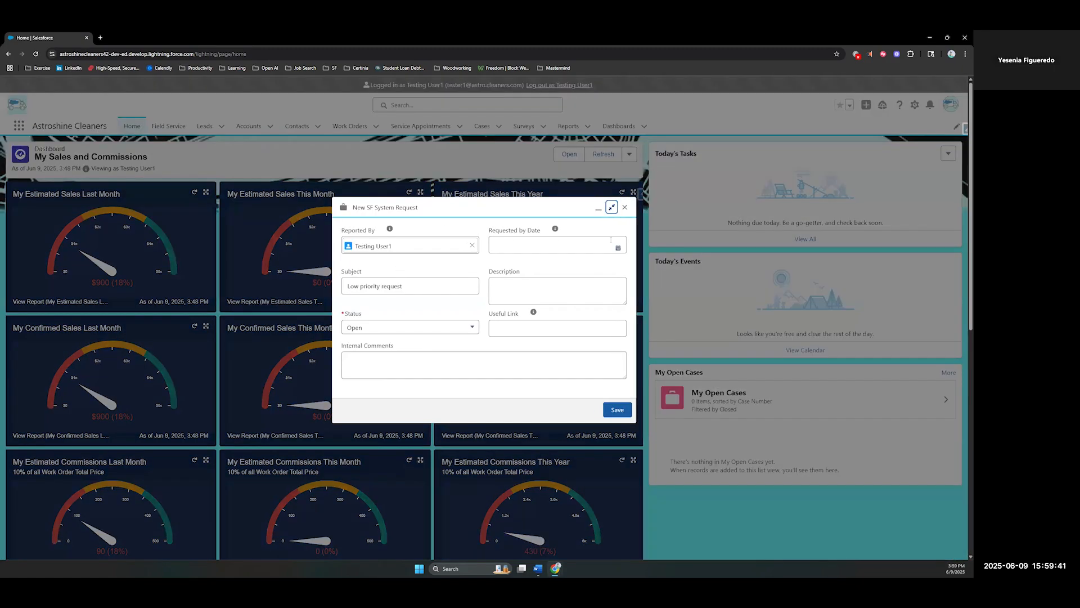
click(621, 246)
click(619, 247)
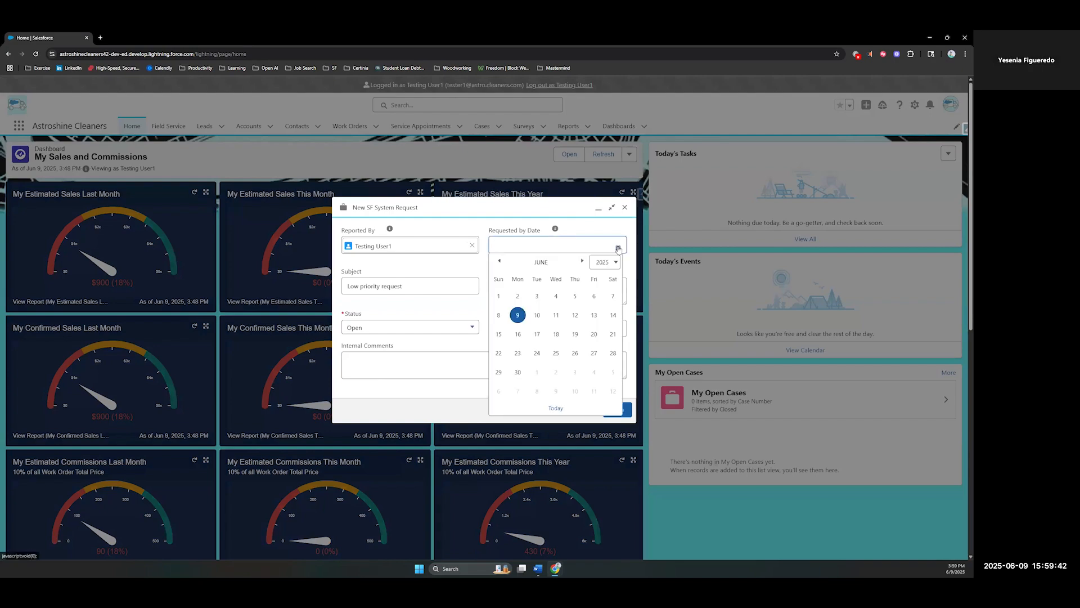
click(594, 315)
click(482, 275)
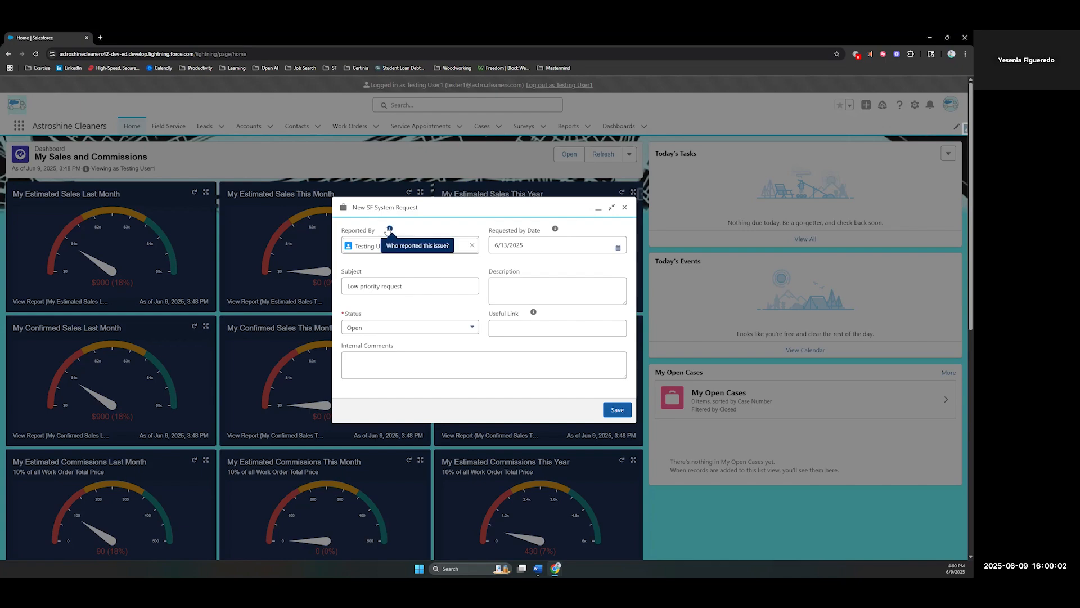
Describe the system request as "Open Case table on homepage dashboard", leave the useful link empty, save it, and open the created request
click(523, 285)
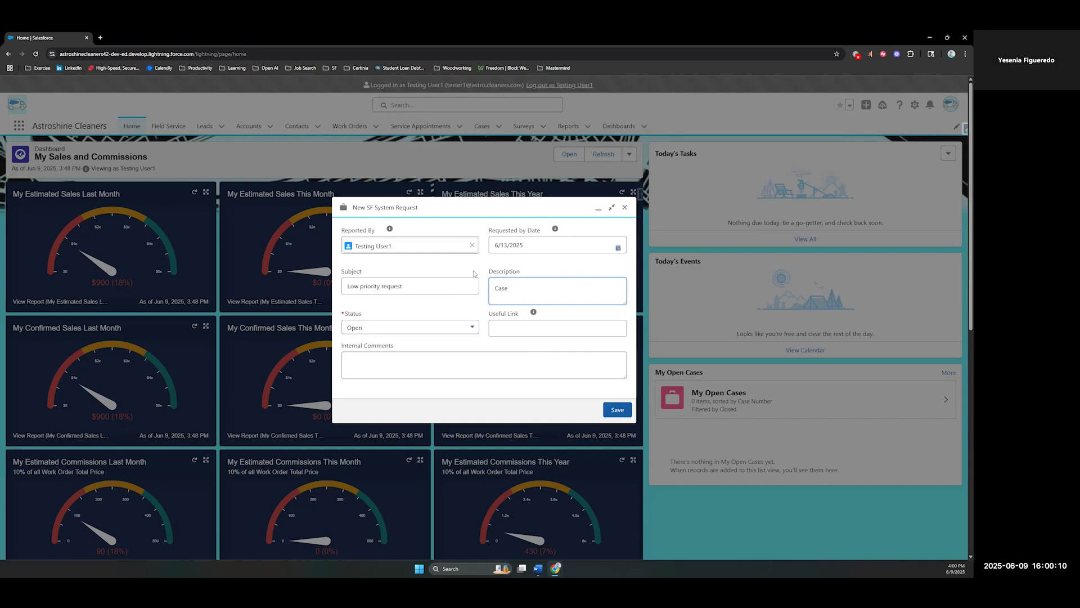
text(Open Case table on homepage dashboard)
click(533, 328)
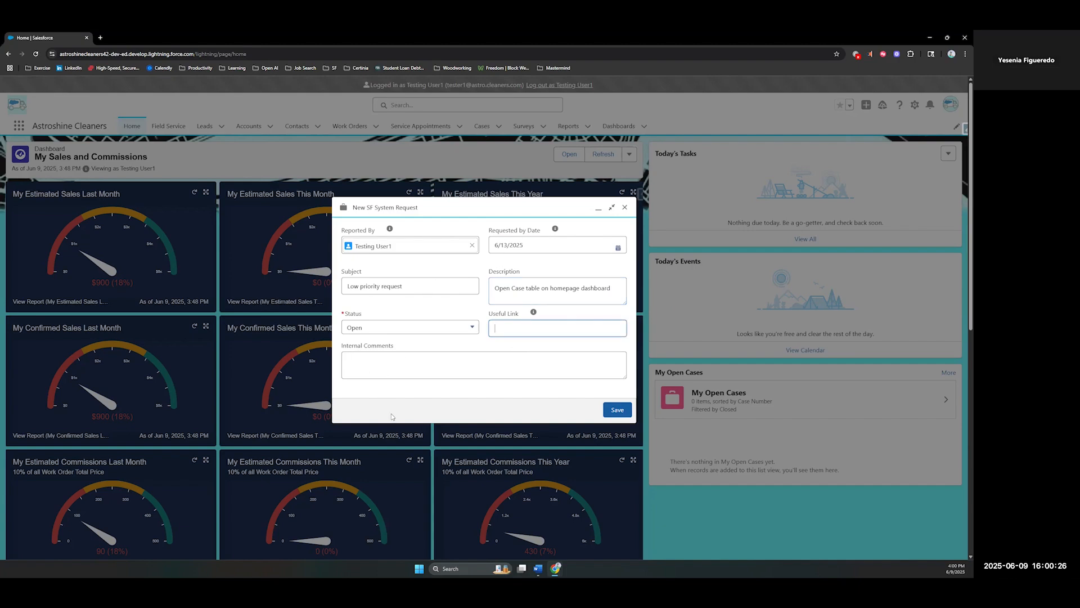
click(617, 409)
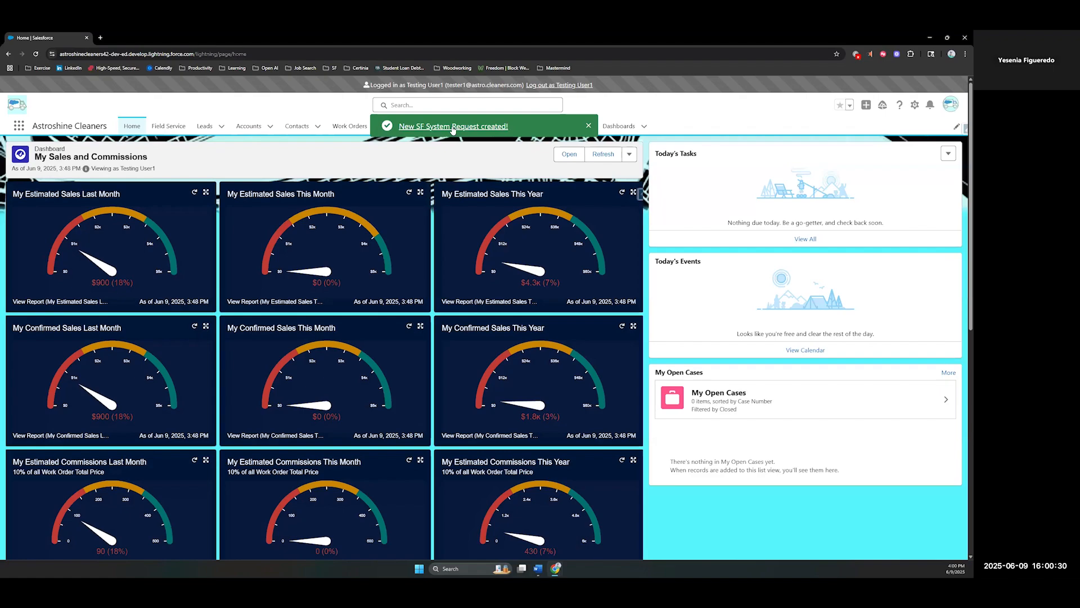
click(452, 126)
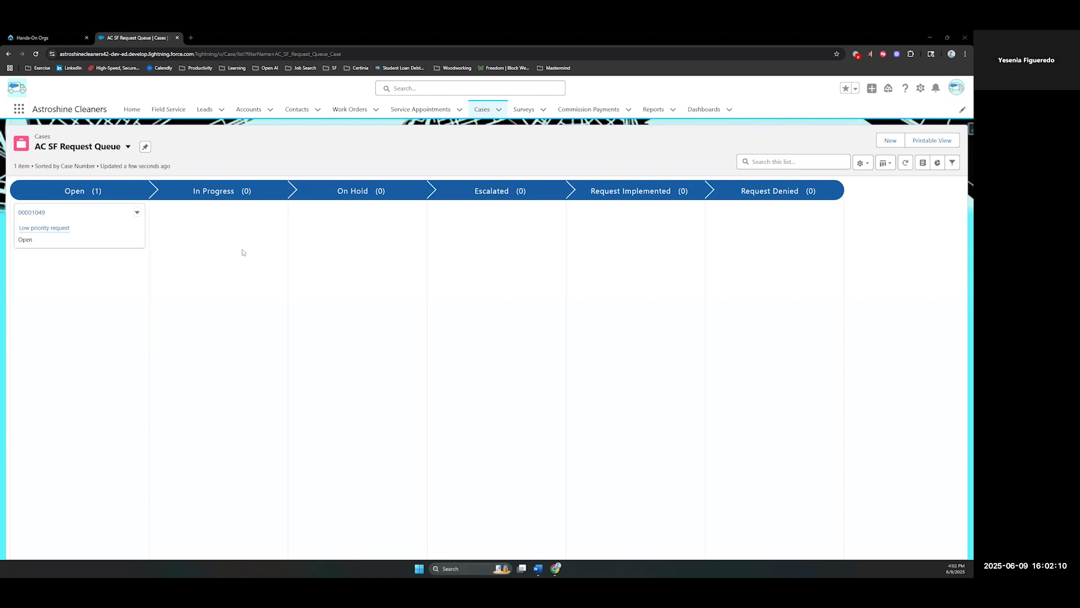
Move the "Low priority request" case from Open to In Progress in the AC SF Request Queue
drag(99, 223, 42, 228)
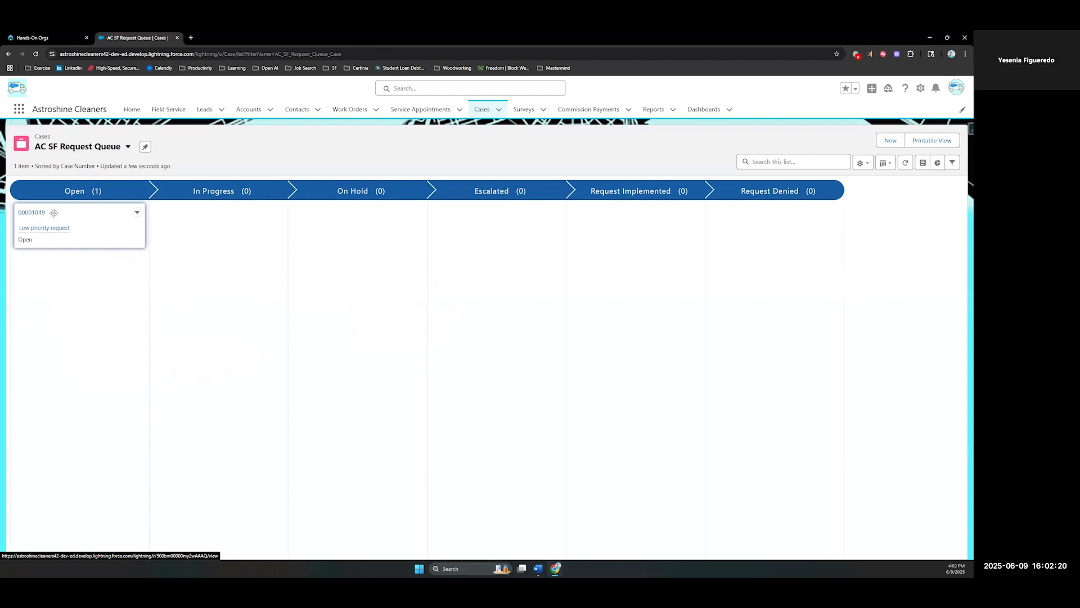
drag(54, 213, 176, 225)
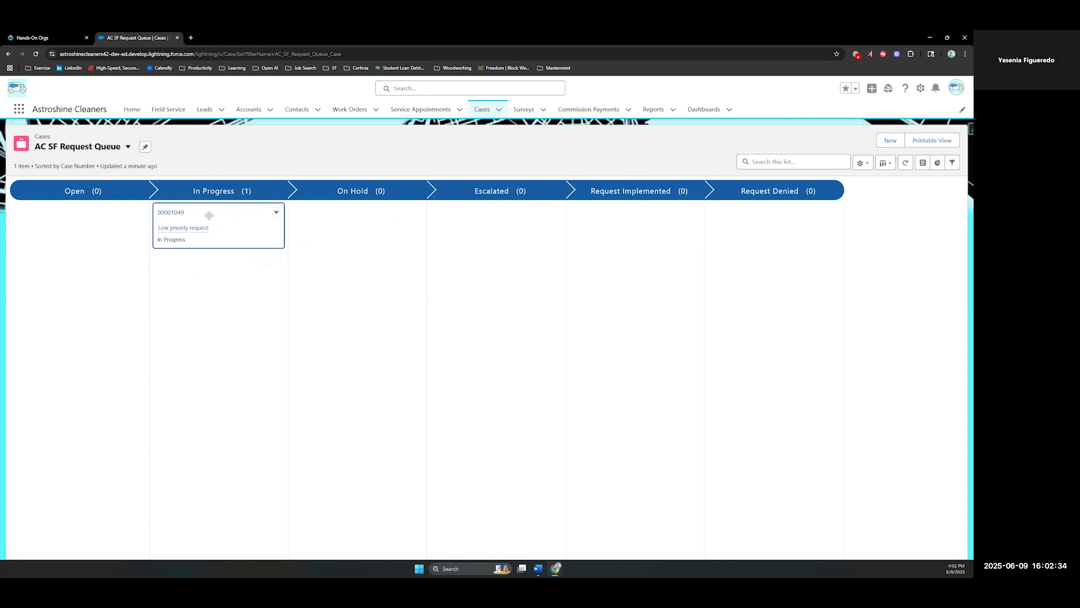
drag(208, 215, 318, 221)
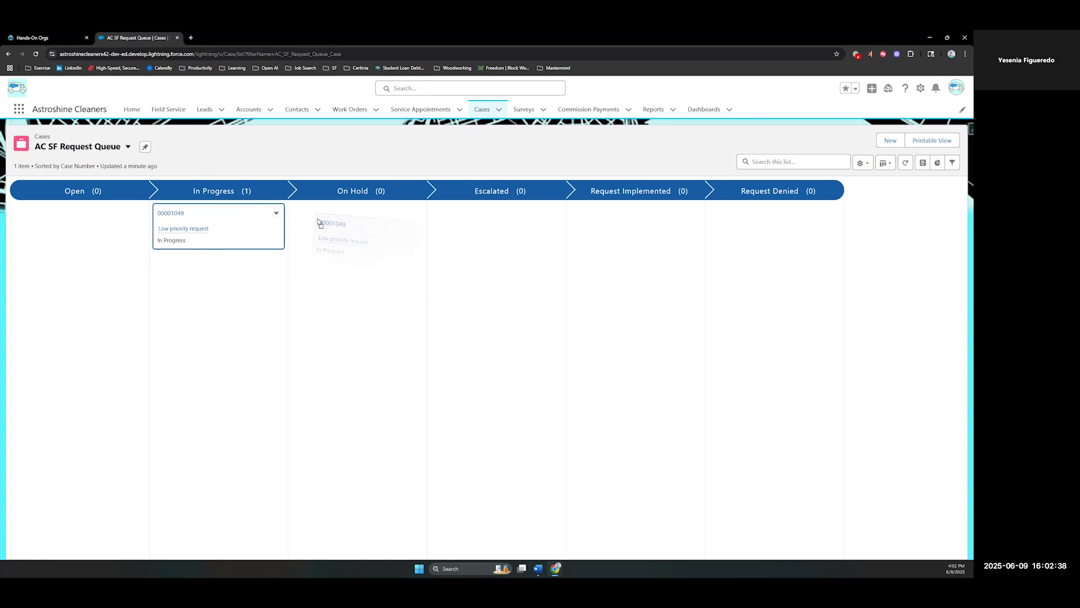
drag(318, 220, 605, 231)
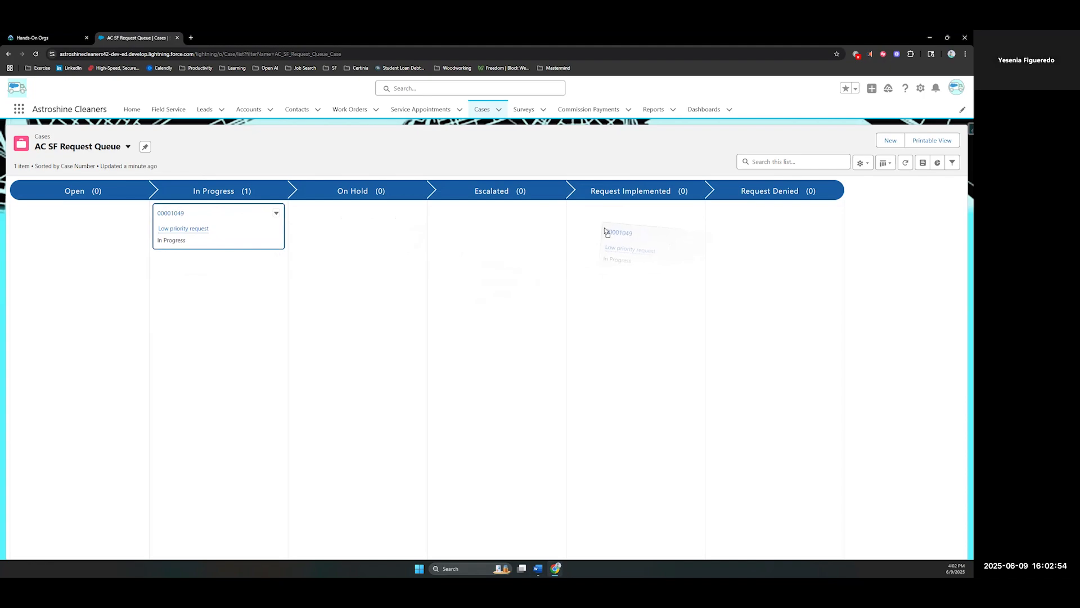
drag(605, 231, 177, 221)
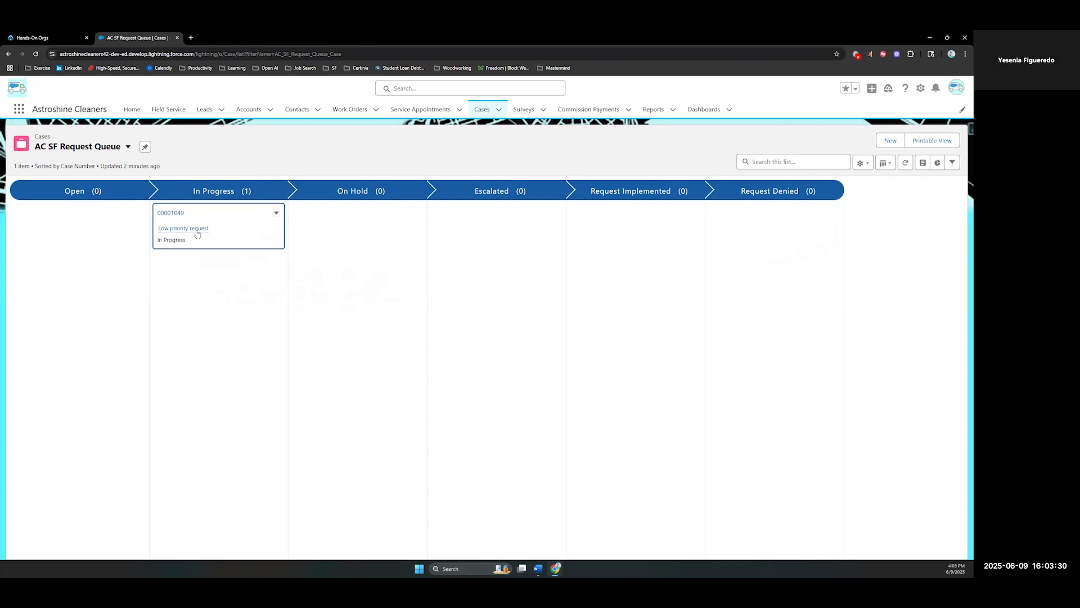
Open the "Low priority request" case and close it with the status Request Implemented
click(172, 212)
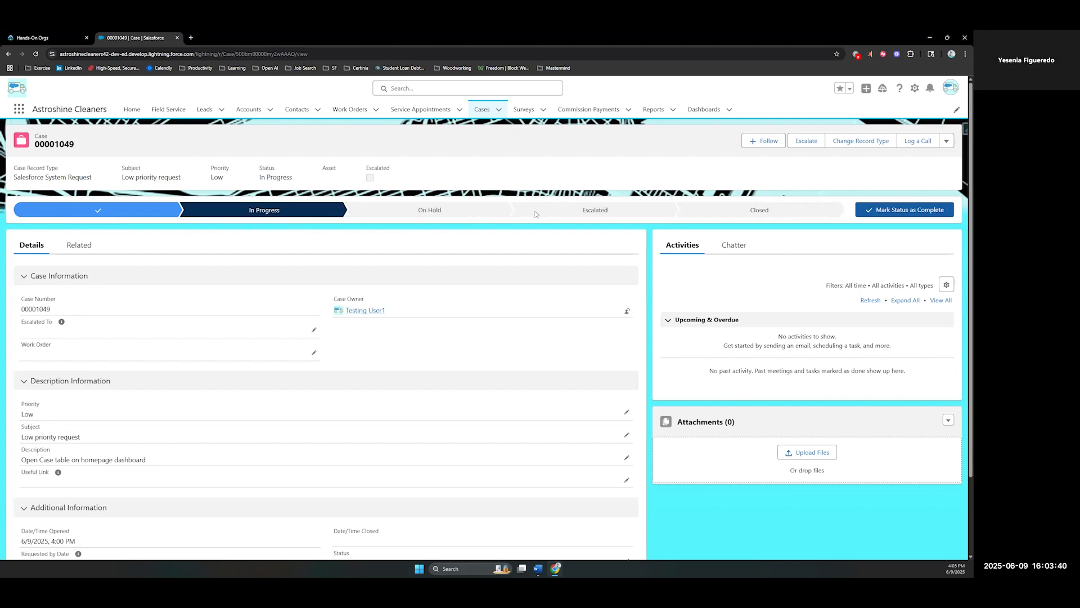
click(829, 216)
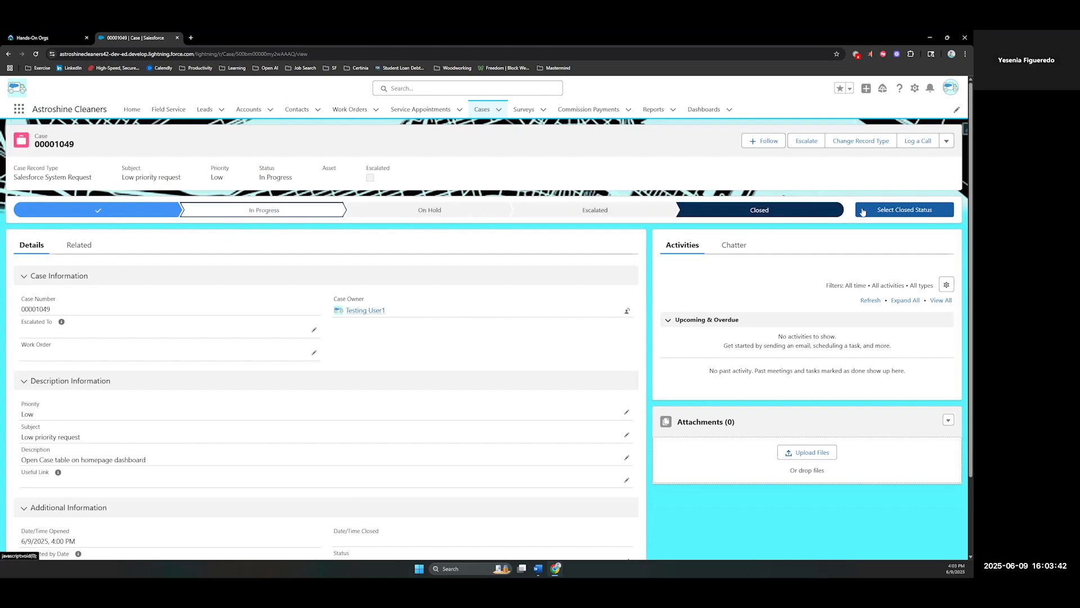
click(903, 210)
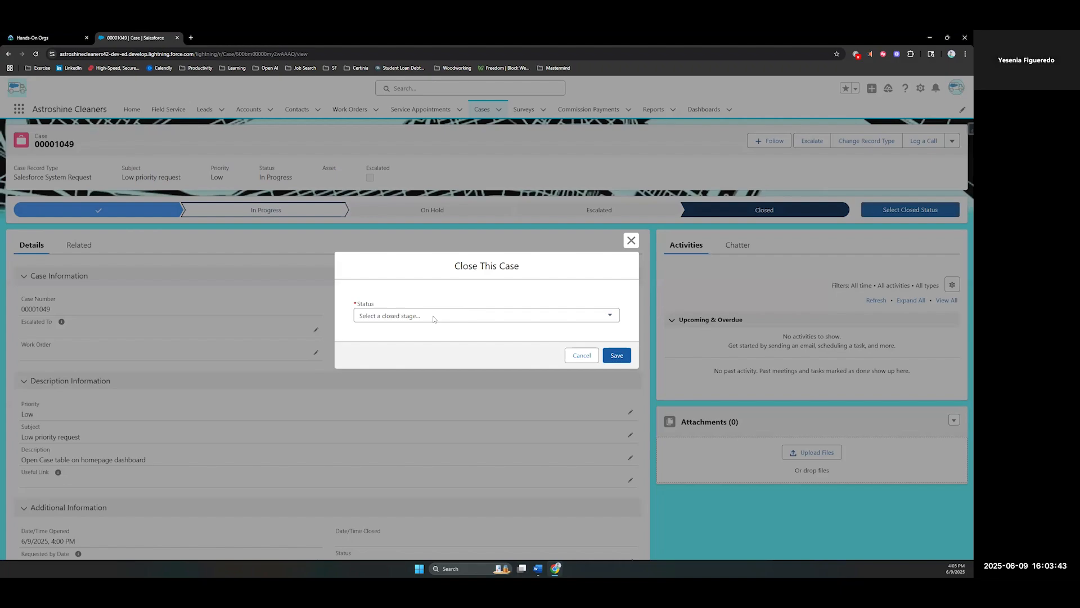
click(433, 316)
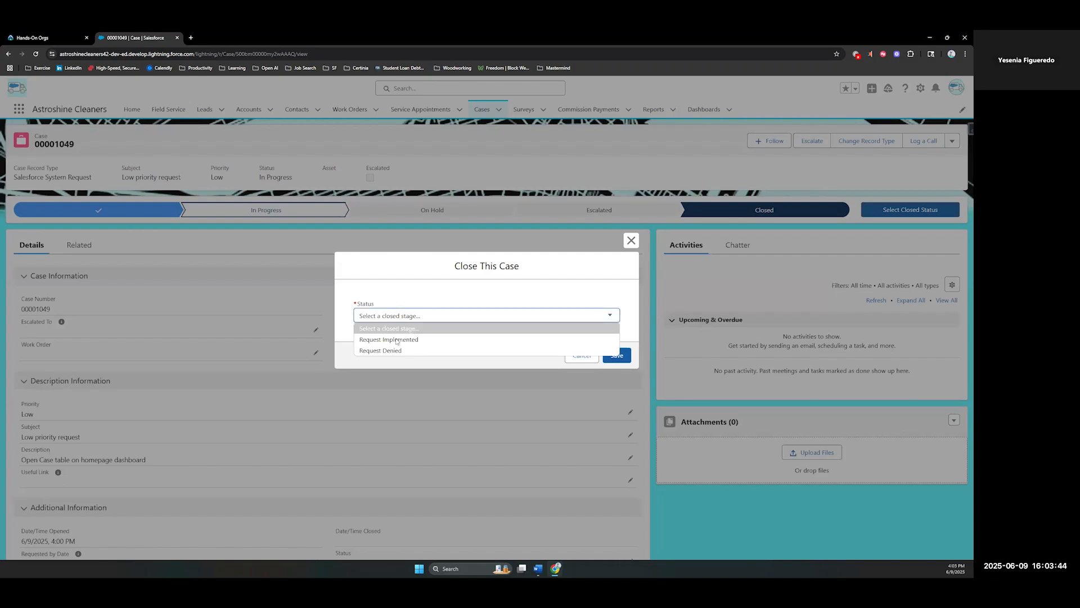
click(393, 339)
click(616, 356)
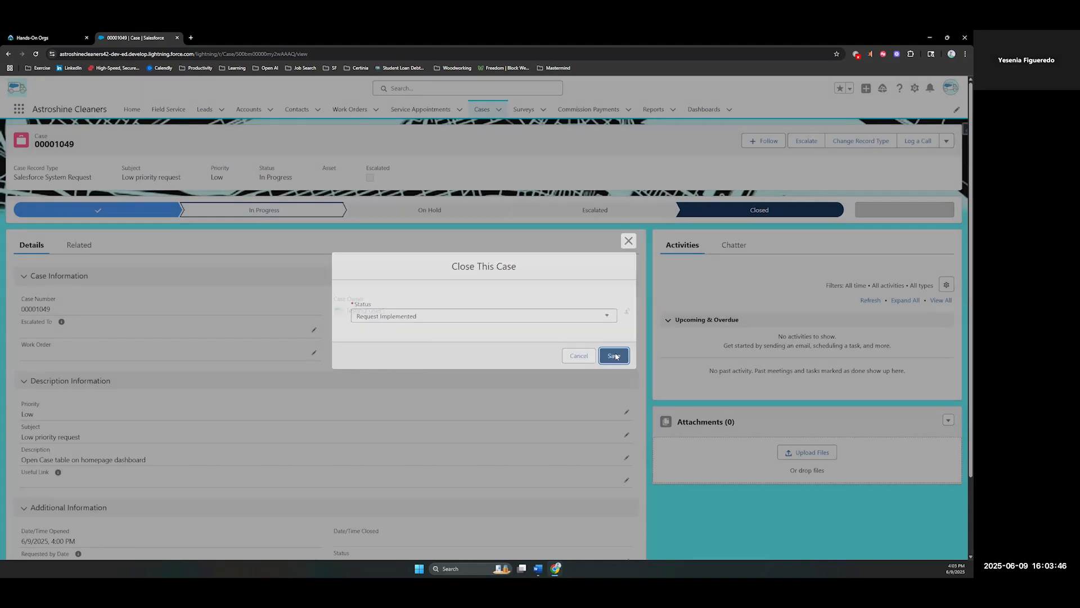